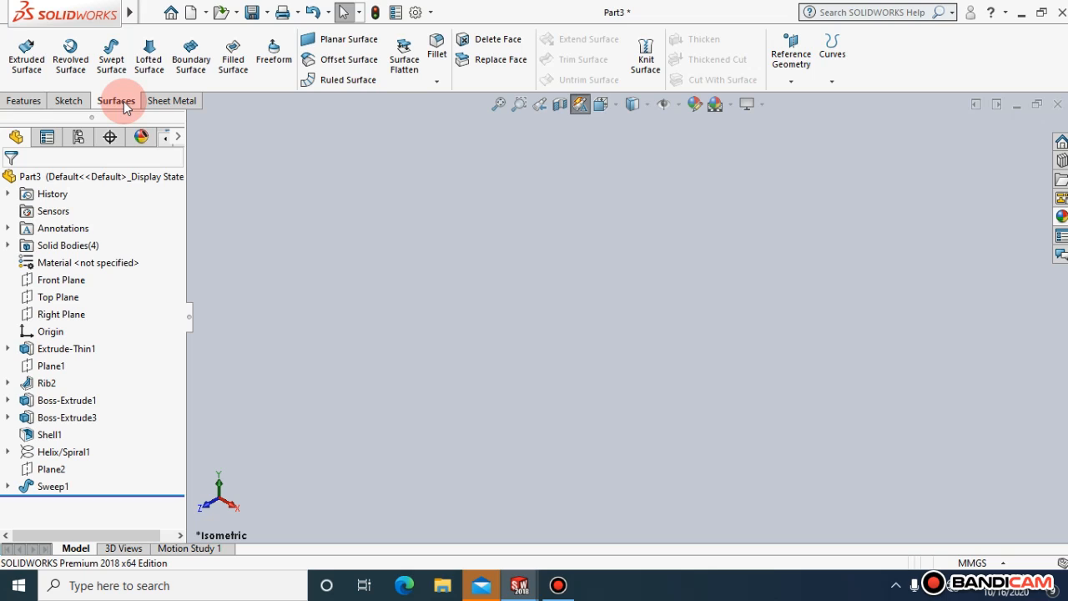
pyautogui.click(38, 100)
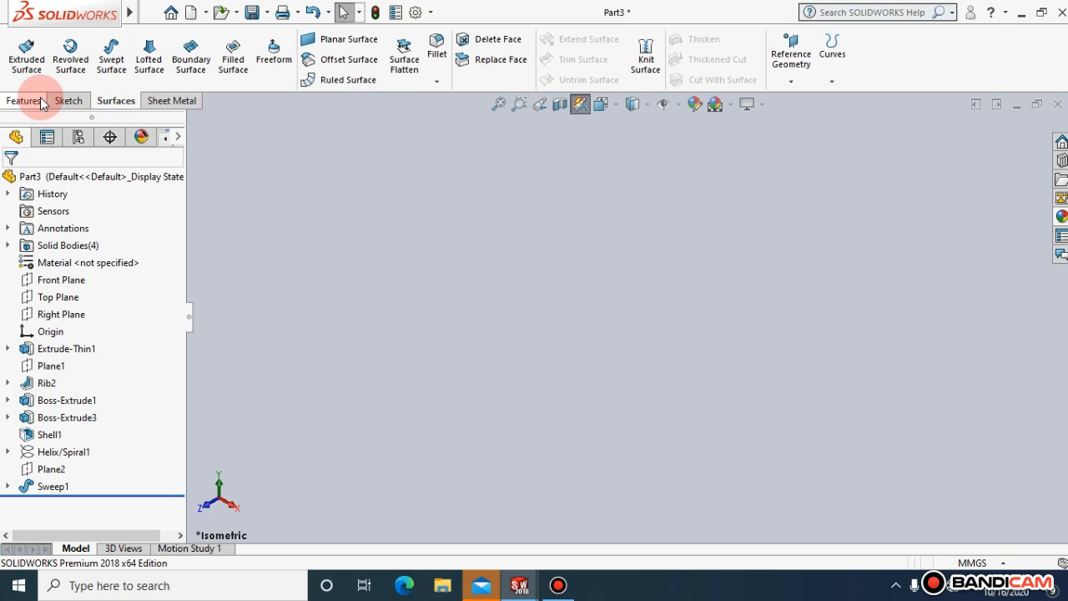
pyautogui.click(70, 100)
pyautogui.click(104, 102)
pyautogui.click(25, 100)
pyautogui.click(92, 100)
pyautogui.click(112, 100)
pyautogui.click(74, 100)
pyautogui.click(106, 101)
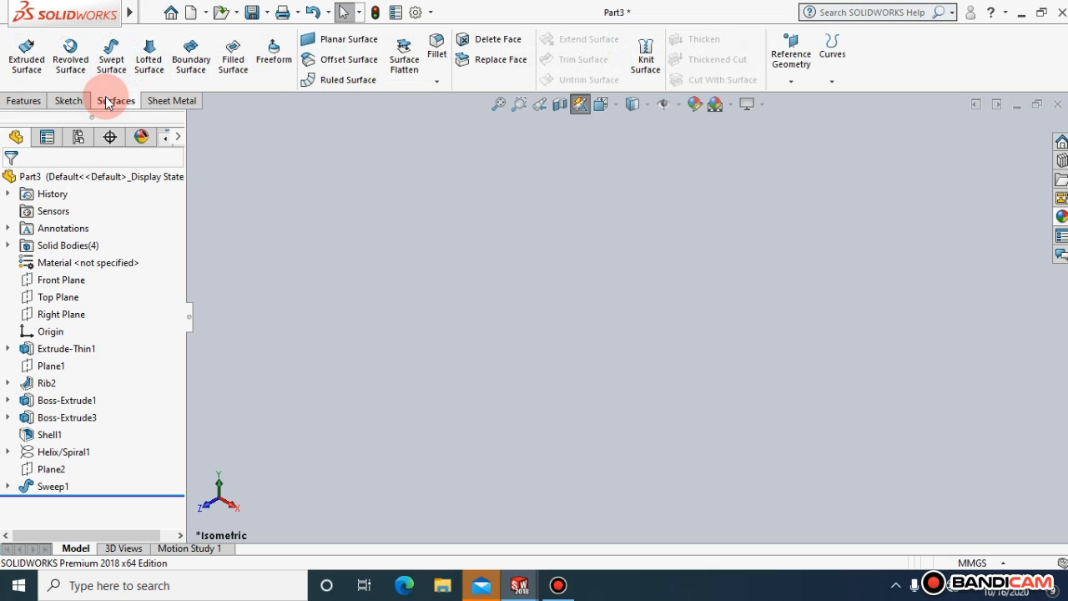
pyautogui.click(70, 101)
pyautogui.click(27, 102)
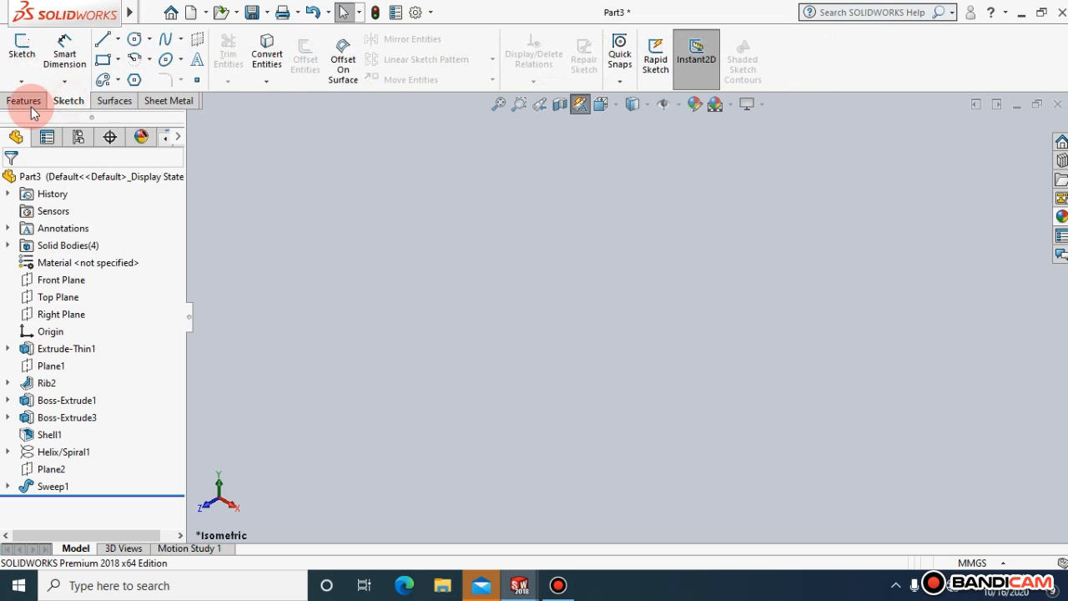
pyautogui.click(71, 102)
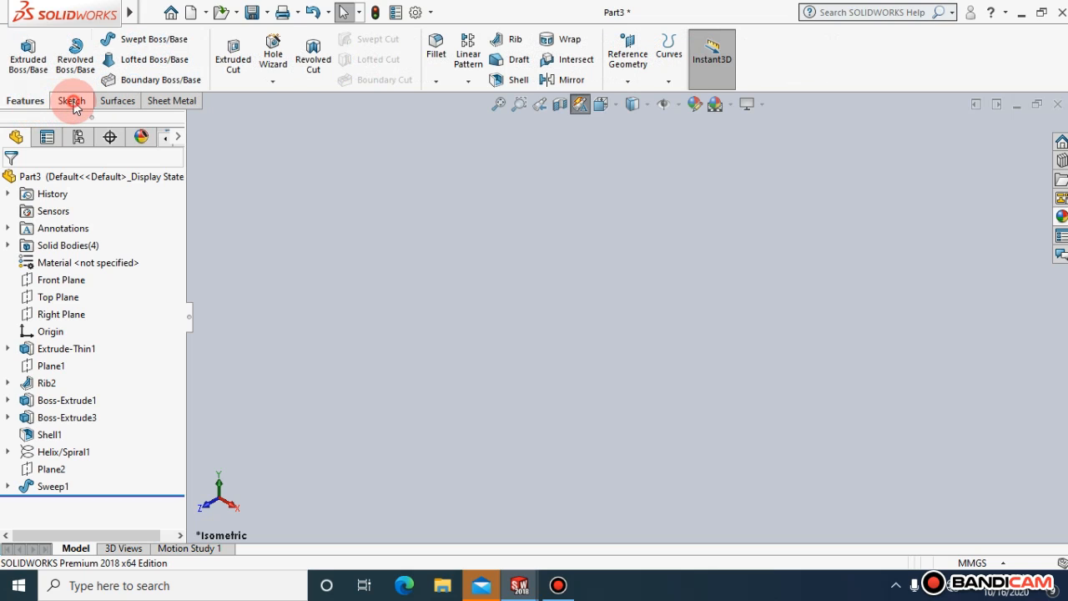
pyautogui.click(116, 101)
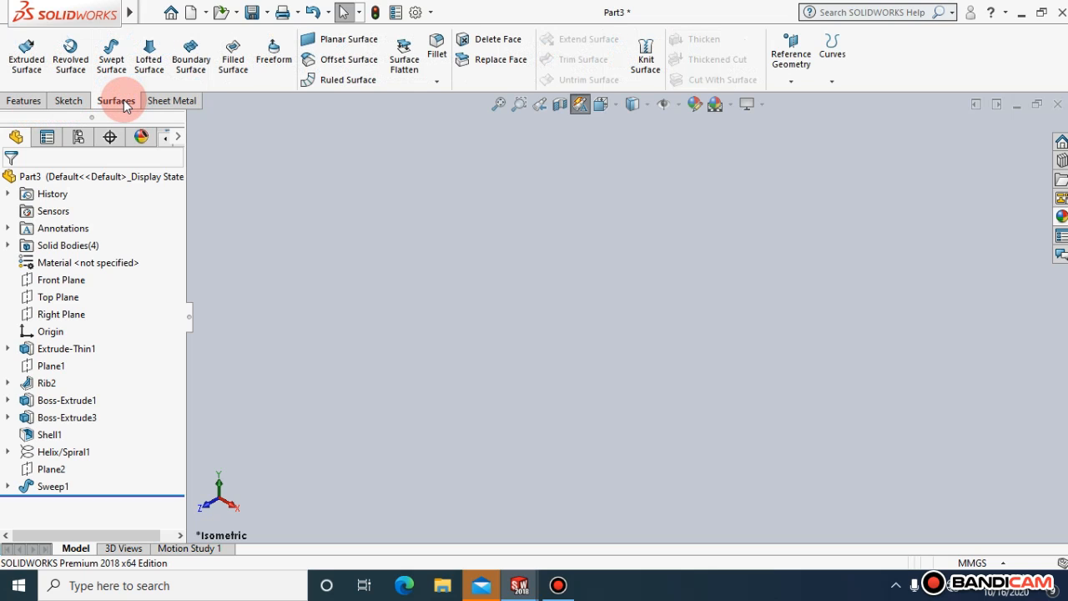
pyautogui.click(69, 101)
pyautogui.click(47, 102)
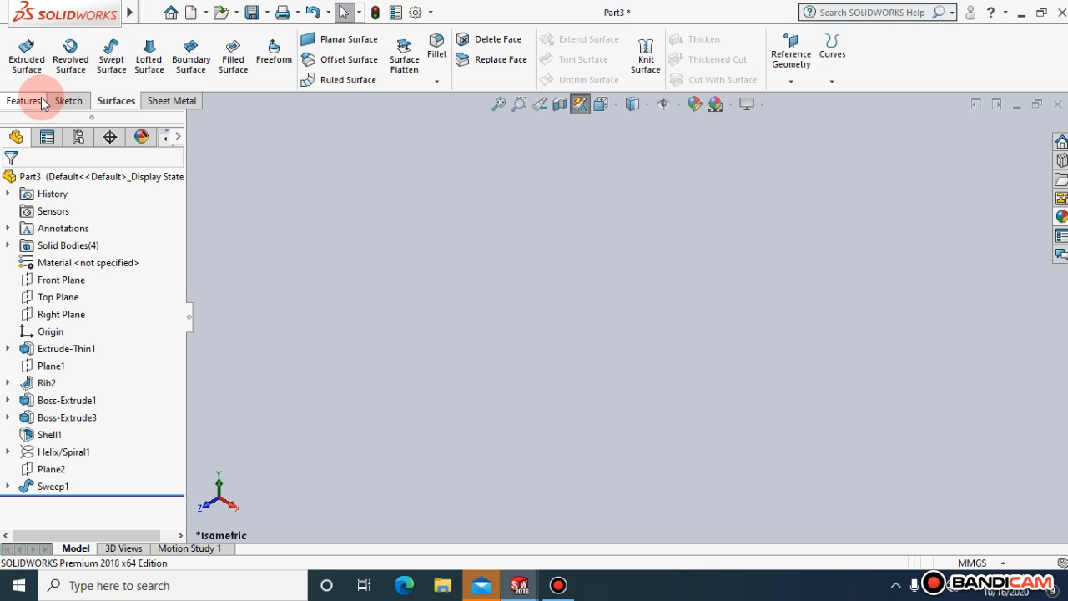
pyautogui.click(69, 101)
pyautogui.click(111, 104)
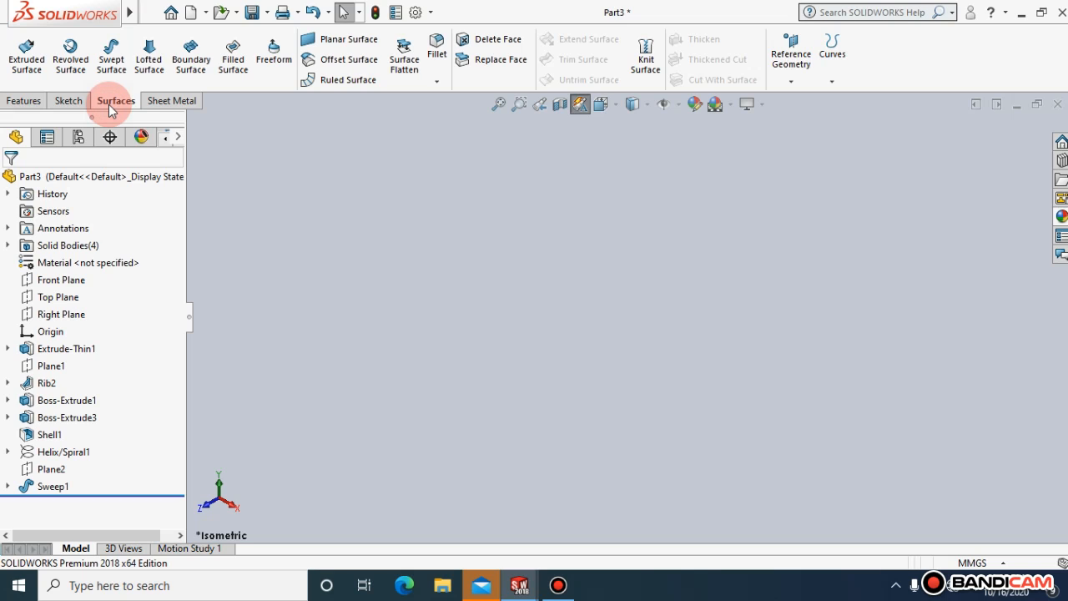
pyautogui.click(68, 101)
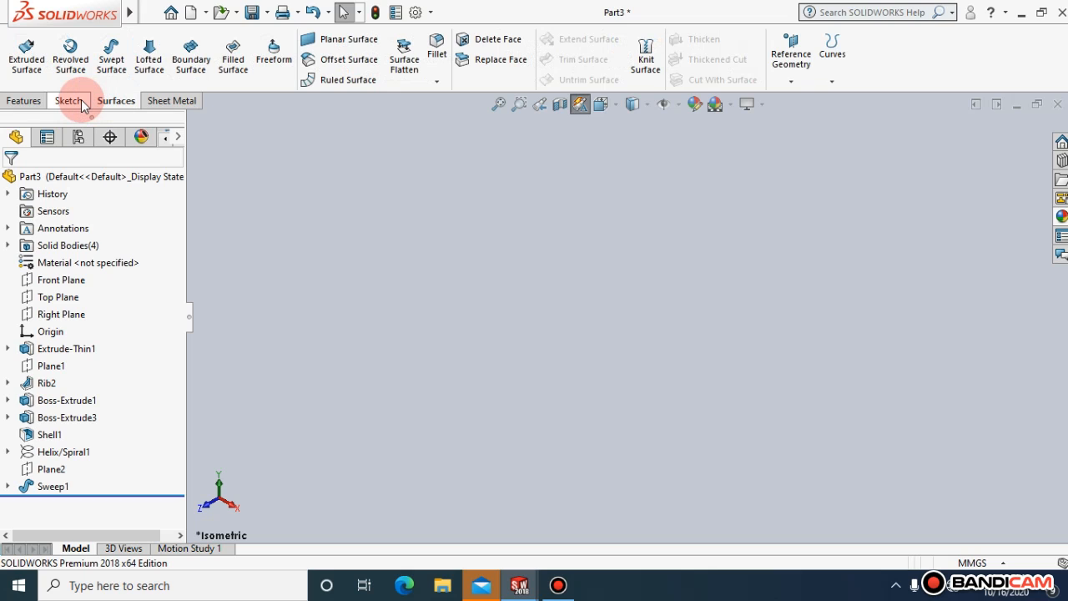
pyautogui.click(75, 101)
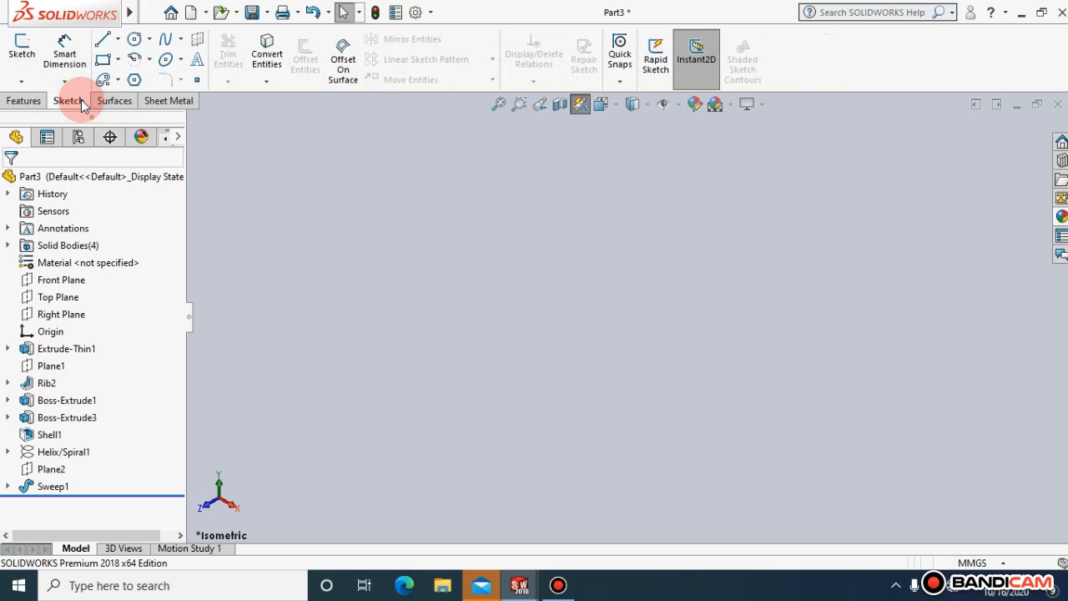
pyautogui.click(106, 101)
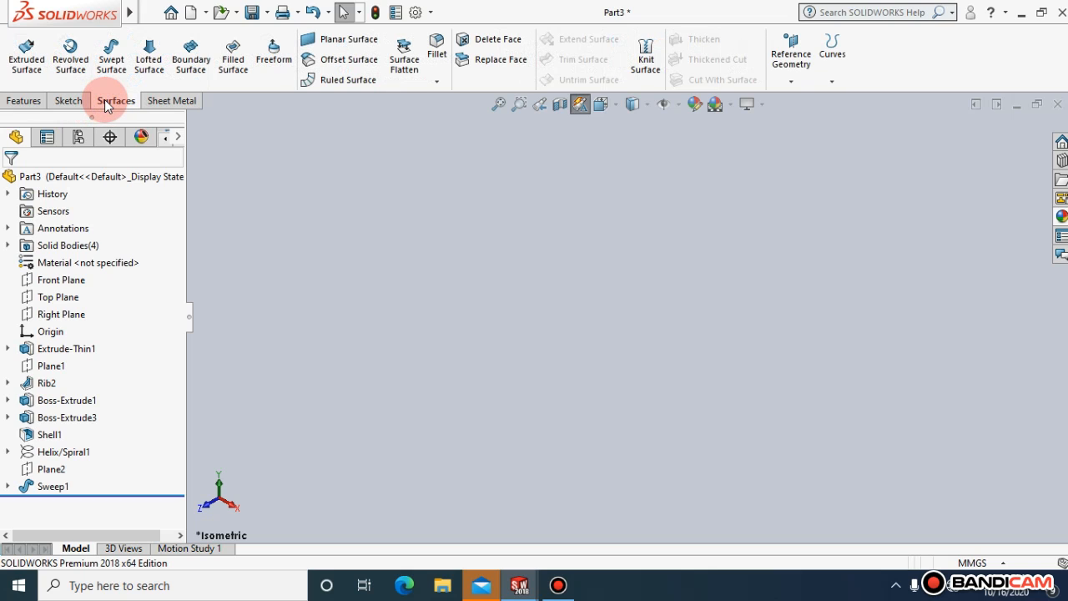
pyautogui.click(79, 100)
pyautogui.click(105, 39)
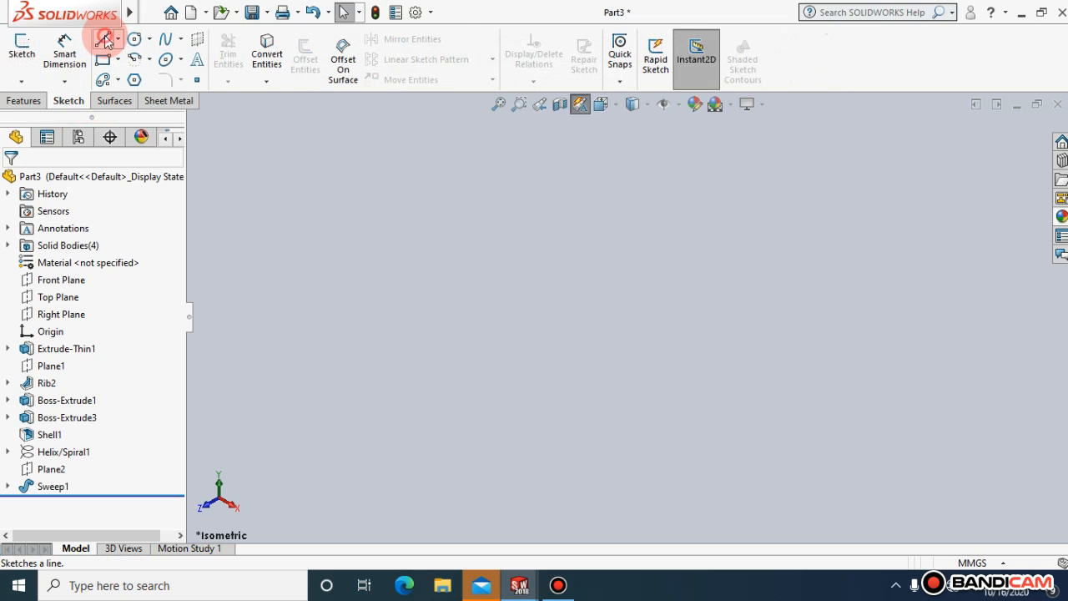
pyautogui.click(124, 185)
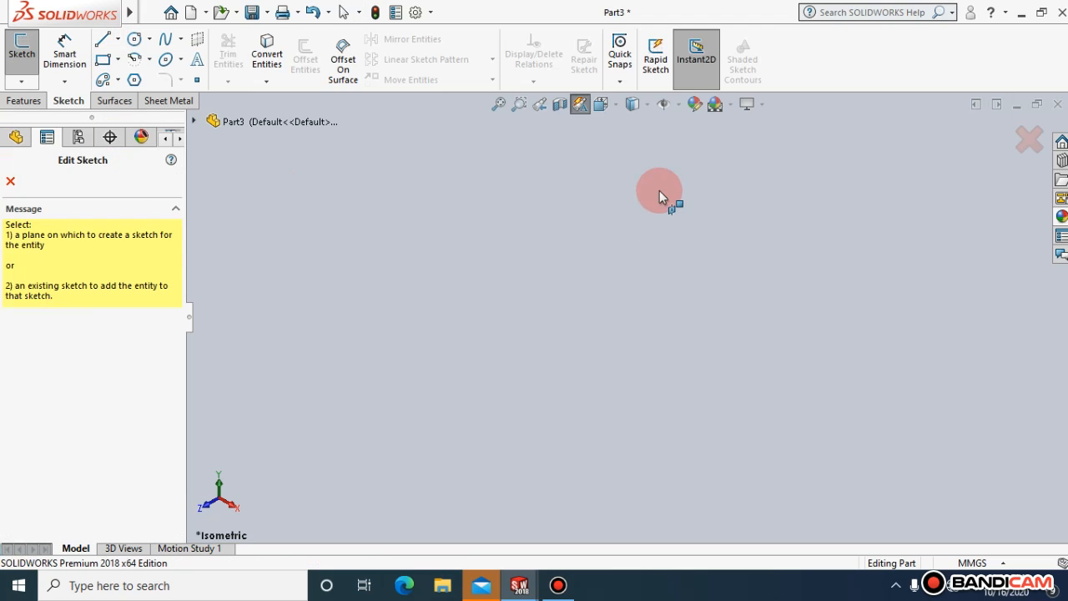
pyautogui.click(1030, 139)
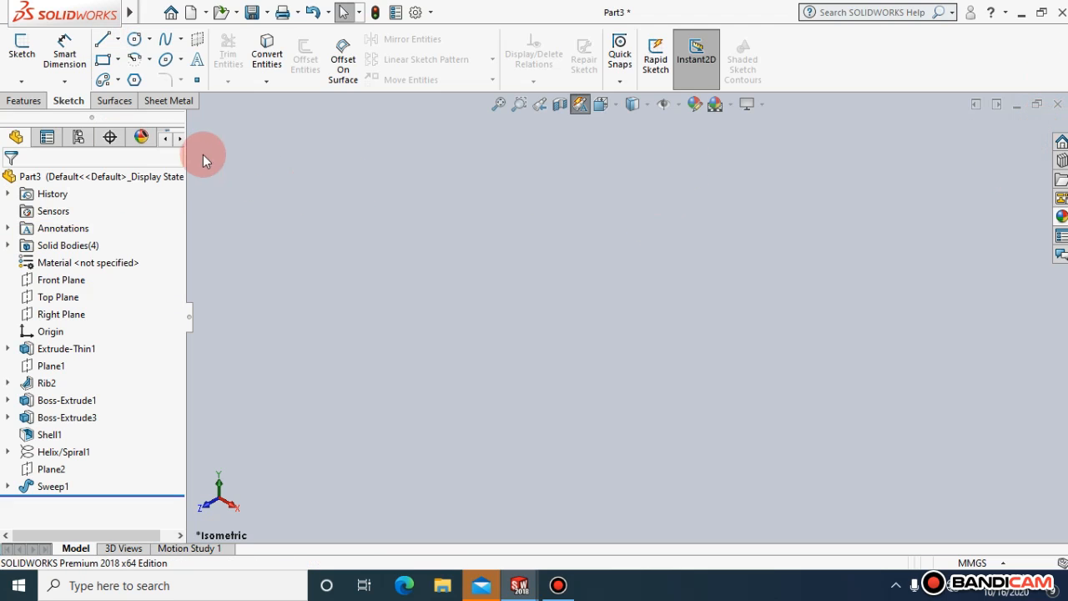
# Sketch a horizontal line above the origin on the Front Plane, working in a view normal to that plane
pyautogui.click(65, 280)
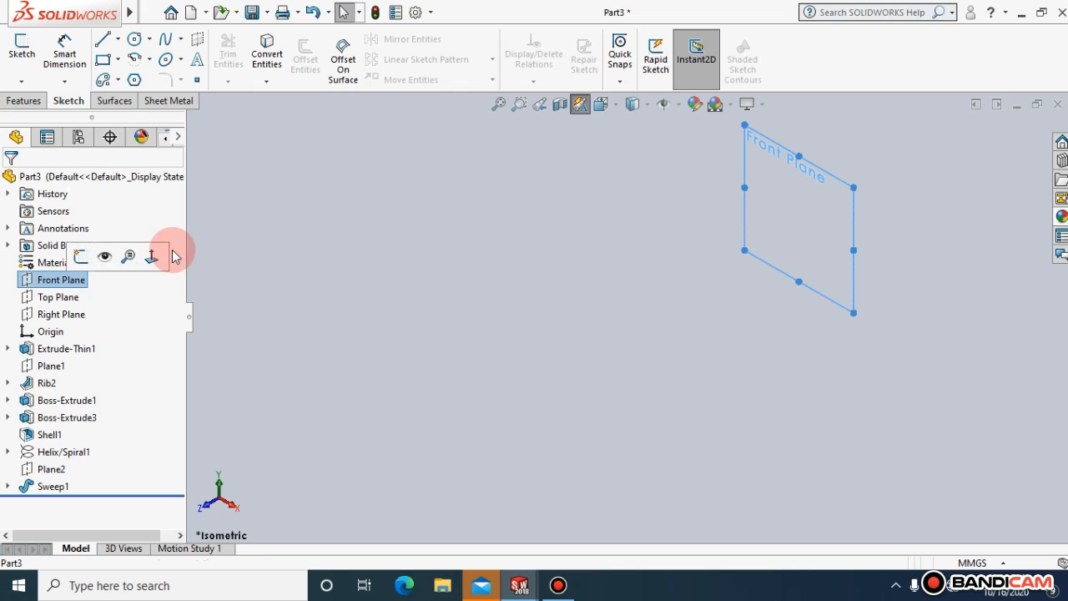
pyautogui.click(151, 257)
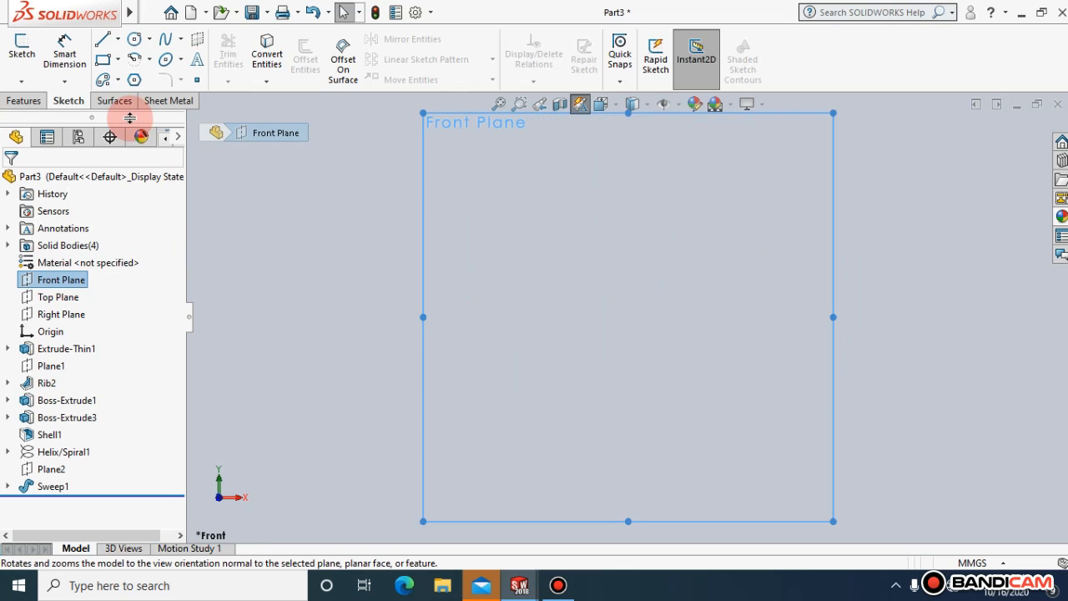
pyautogui.click(102, 39)
pyautogui.click(694, 282)
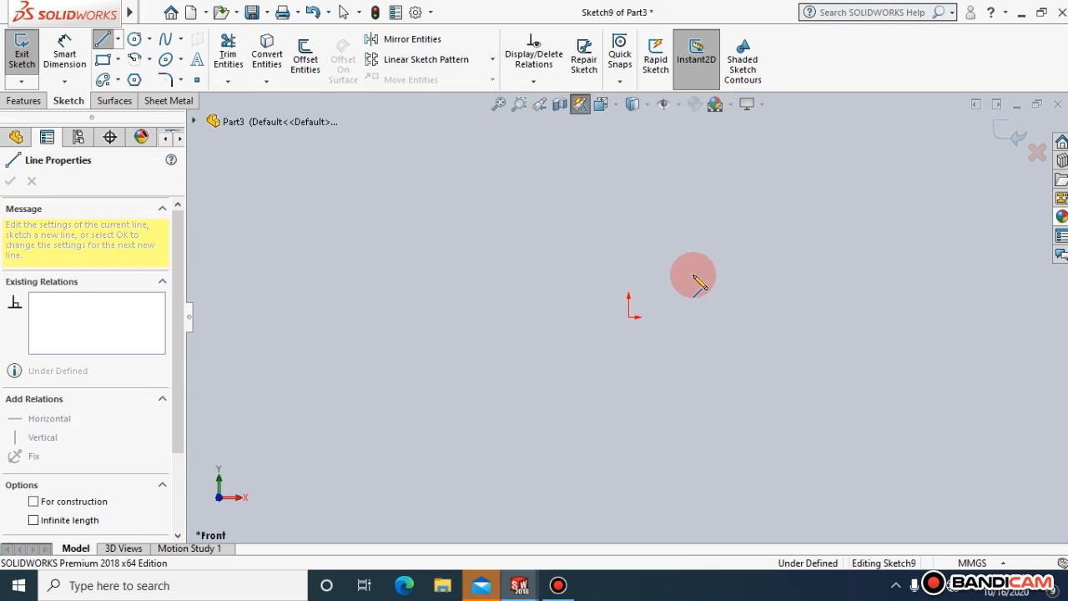
pyautogui.click(727, 268)
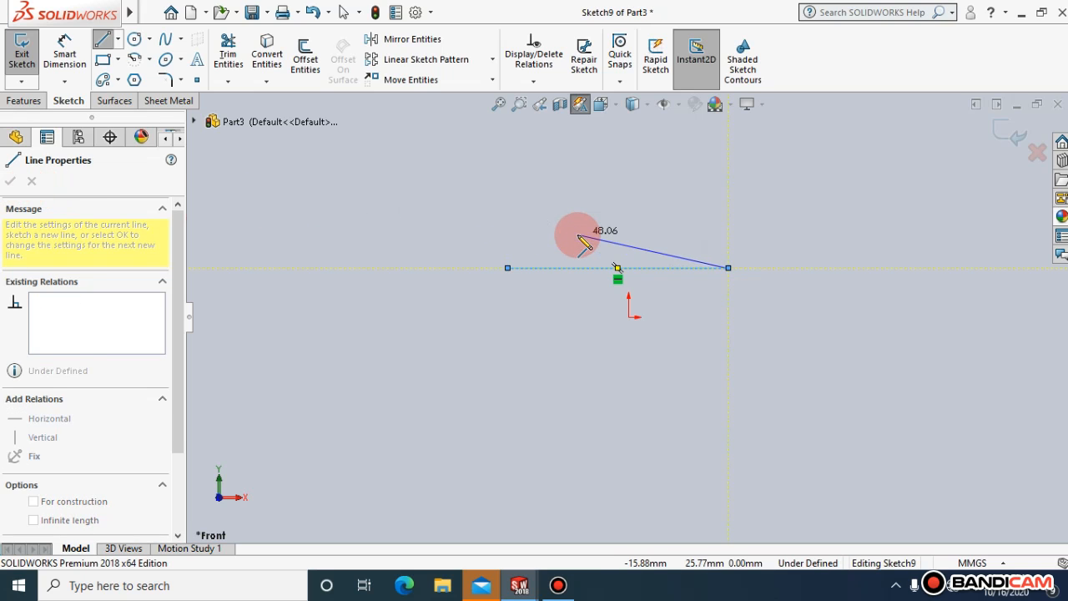
pyautogui.press('Escape')
pyautogui.press('Escape')
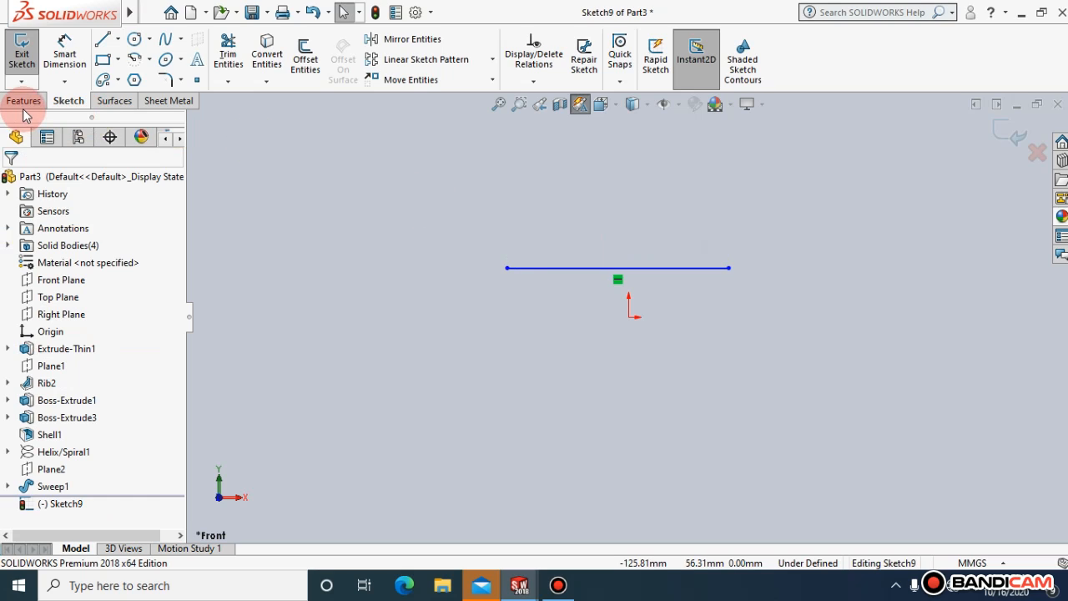
# Start an Extruded Surface from the sketched line and show its preview in the isometric view
pyautogui.click(112, 100)
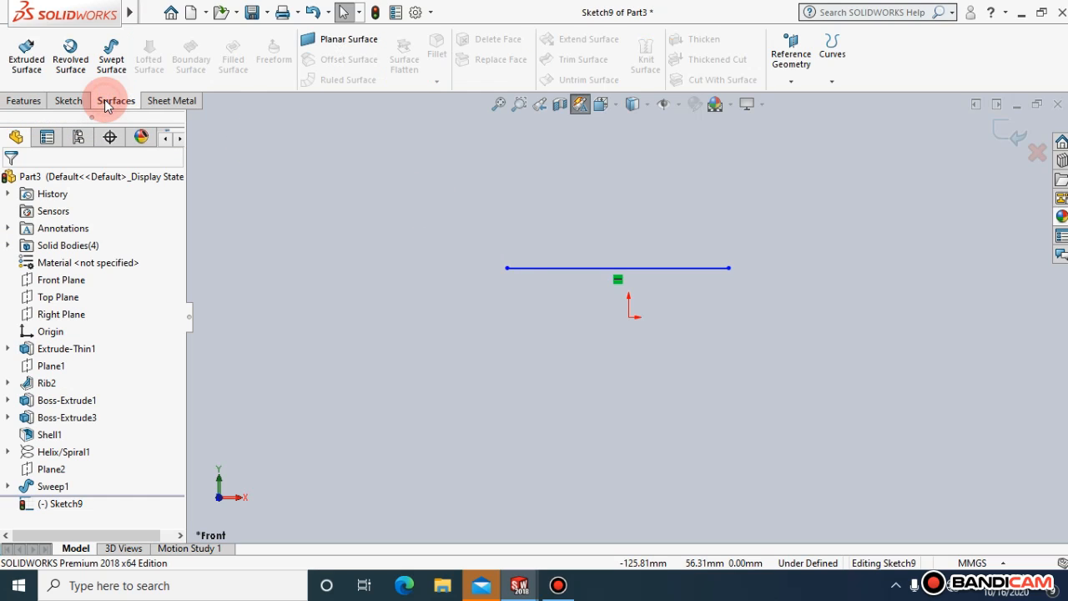
pyautogui.click(26, 65)
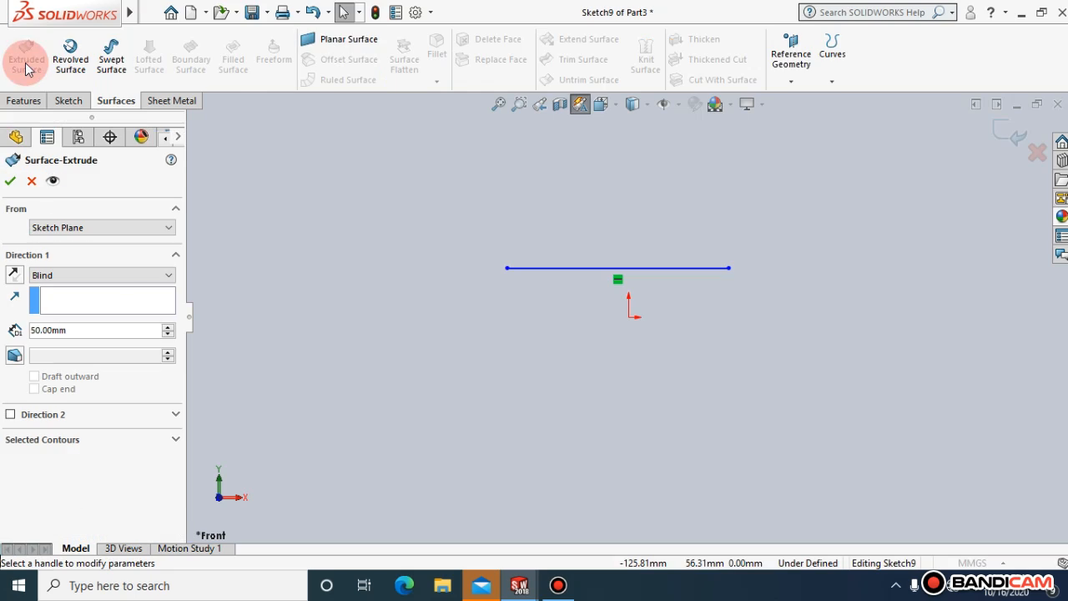
pyautogui.click(616, 108)
pyautogui.click(632, 103)
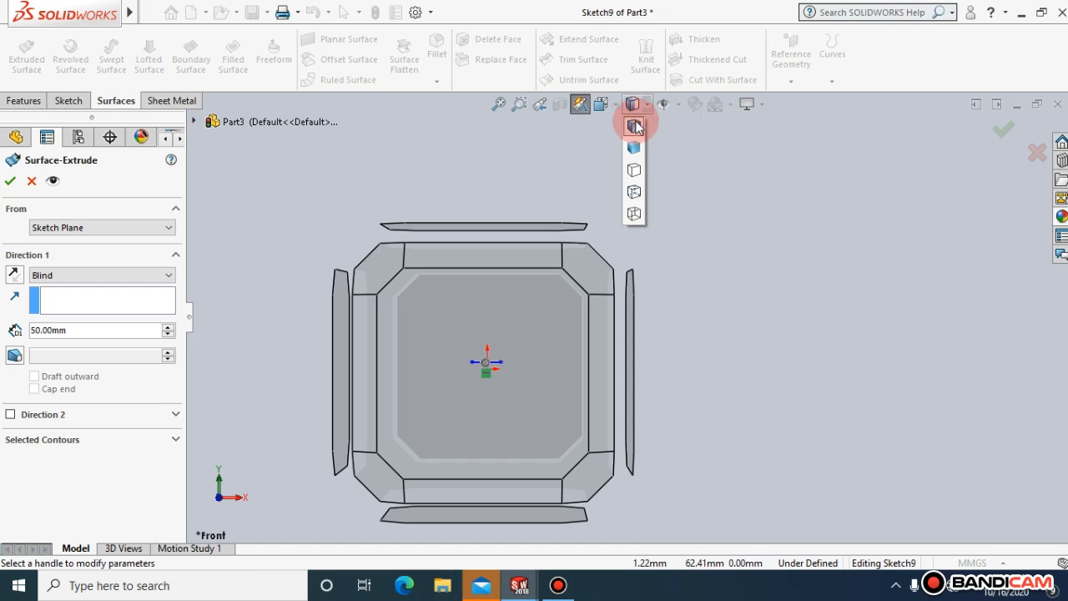
pyautogui.click(615, 105)
pyautogui.click(699, 152)
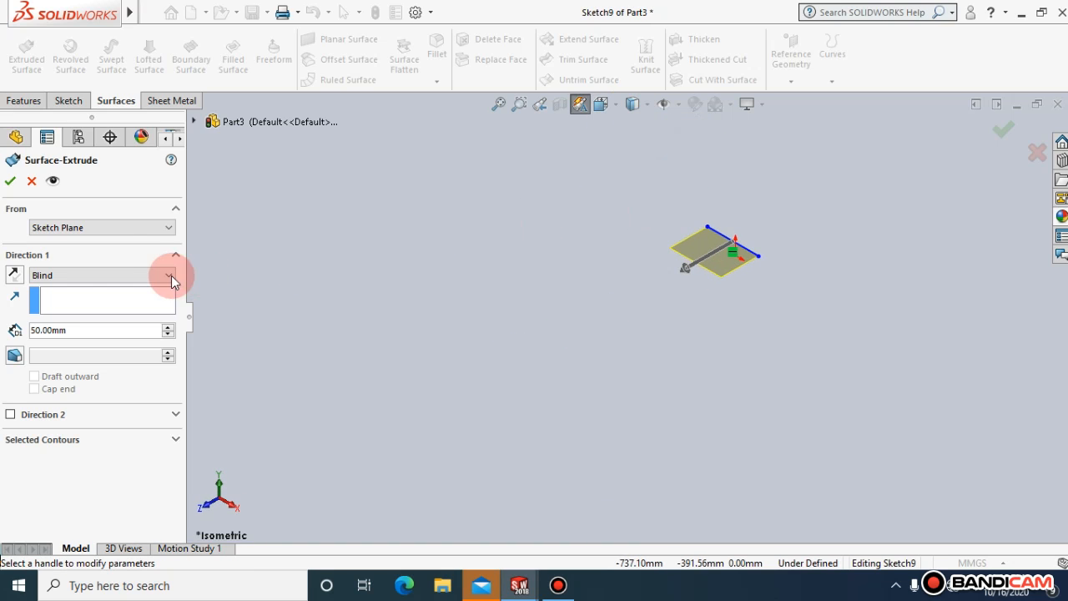
pyautogui.click(168, 231)
pyautogui.click(162, 238)
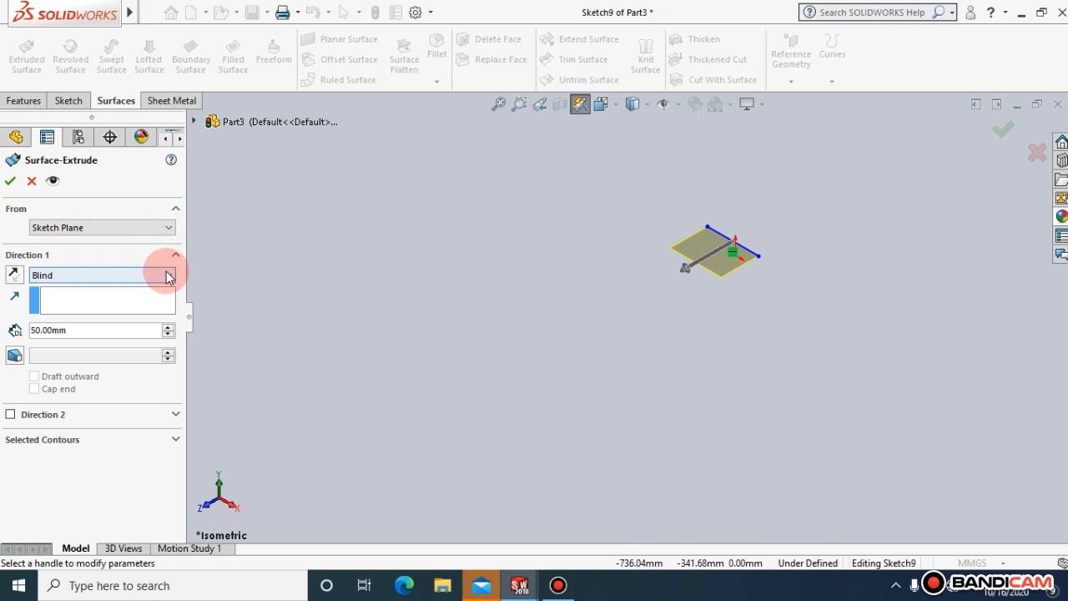
pyautogui.click(168, 277)
pyautogui.click(151, 290)
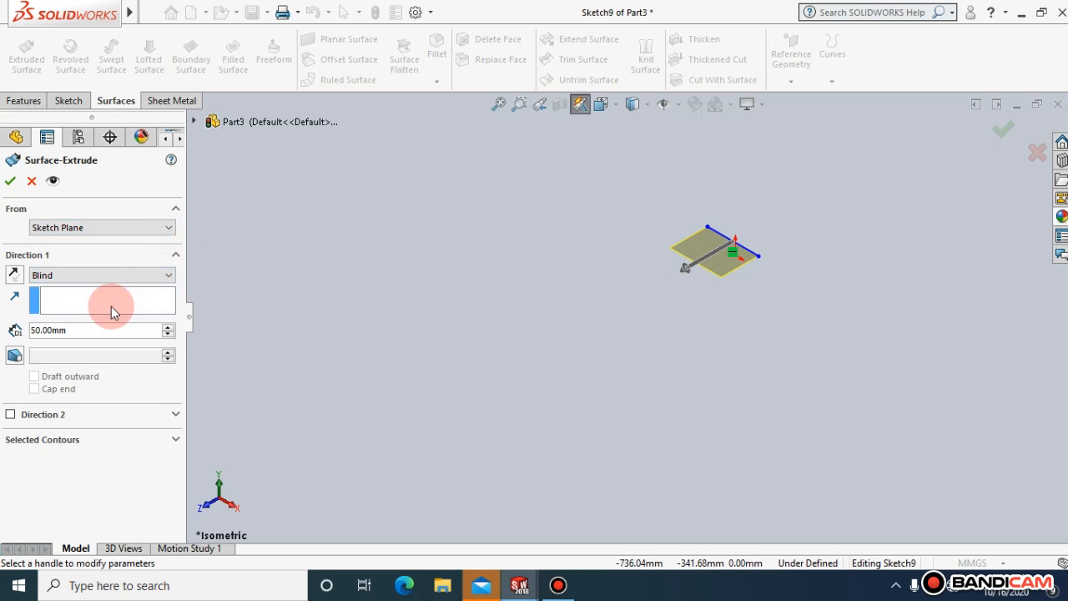
pyautogui.click(111, 305)
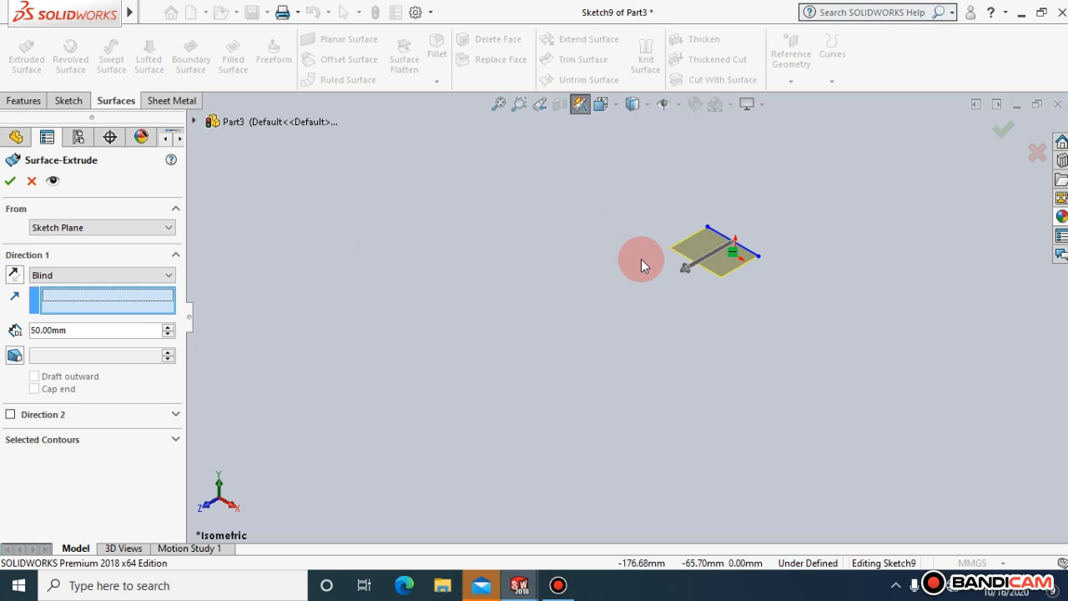
# Set the blind depth of the surface extrusion to 200 mm
pyautogui.moveTo(682, 268); pyautogui.dragTo(580, 323)
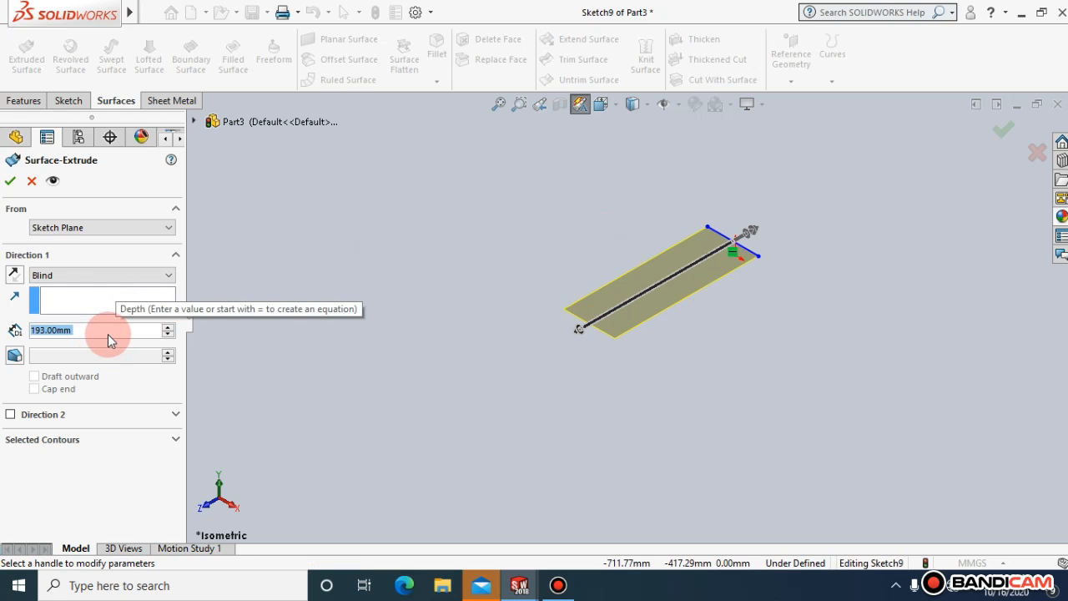
pyautogui.click(74, 302)
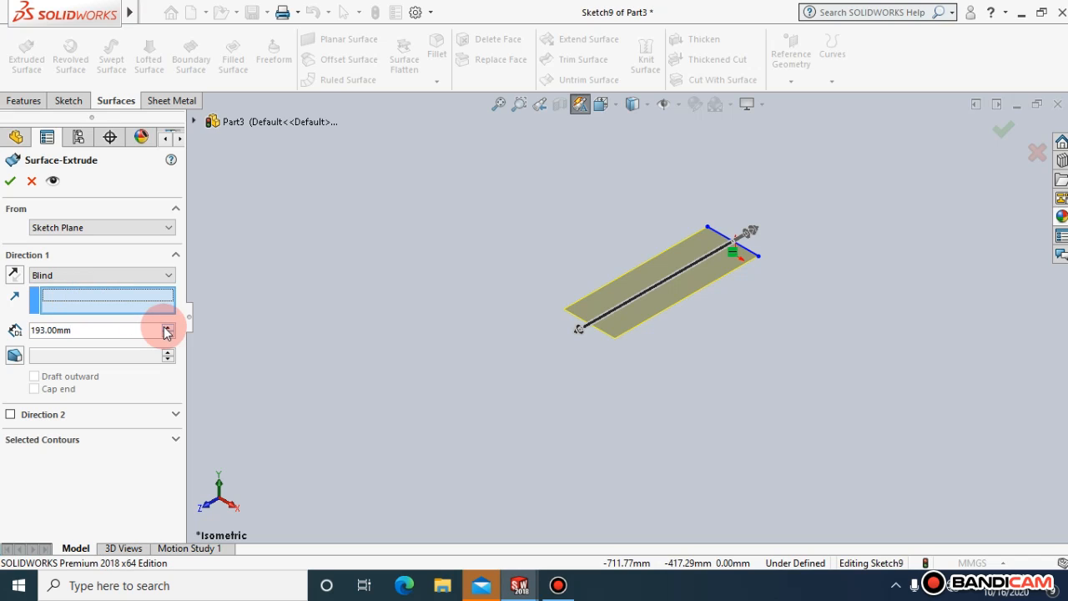
pyautogui.doubleClick(90, 334)
pyautogui.write('20')
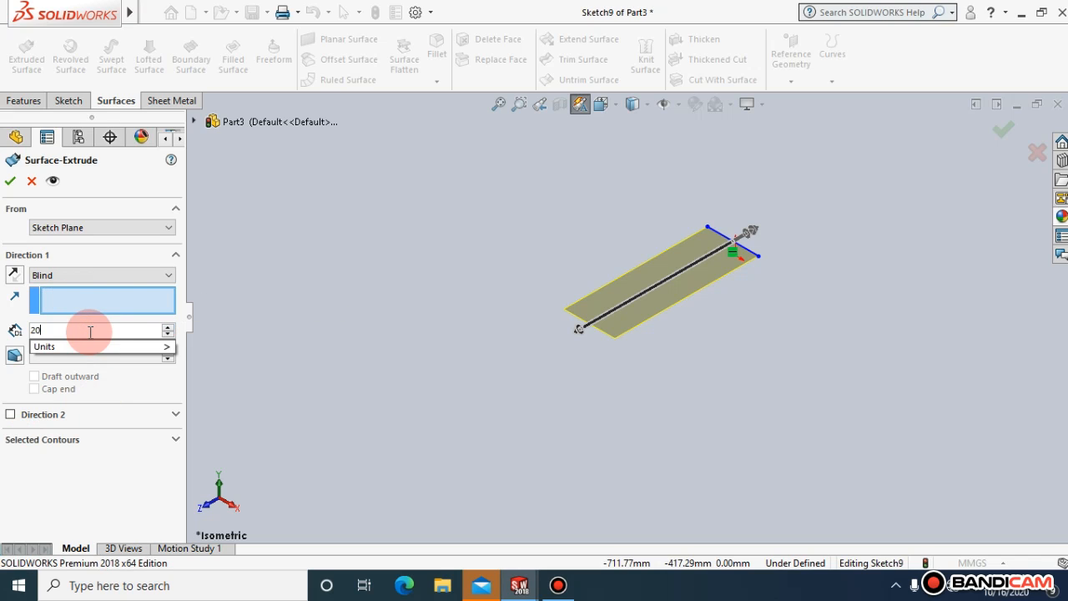
pyautogui.write('0')
pyautogui.click(396, 202)
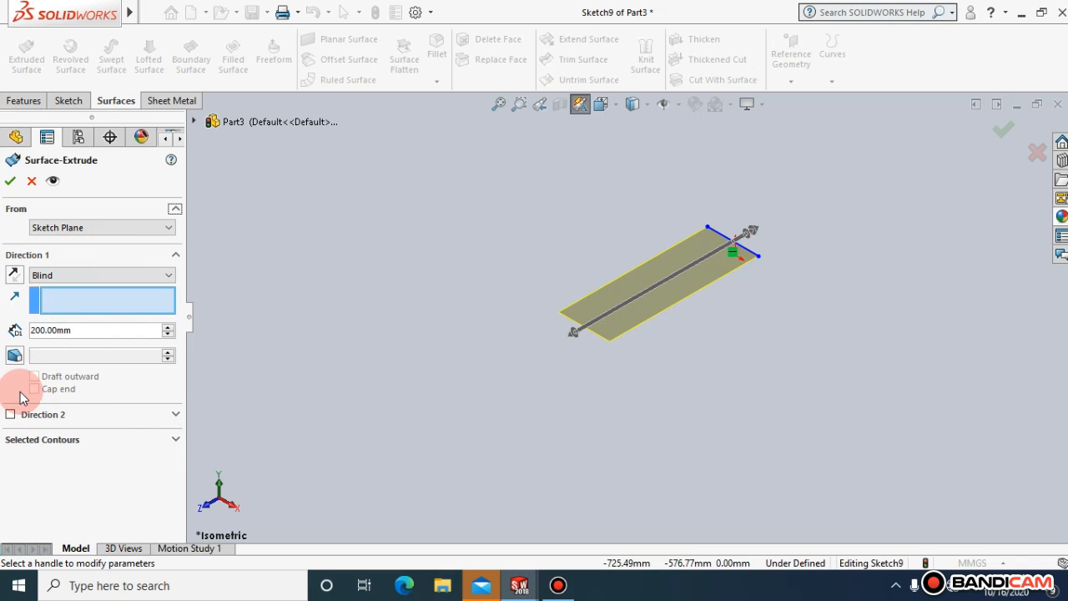
# Turn on draft for the surface extrusion, try the outward draft option and leave it off
pyautogui.click(15, 355)
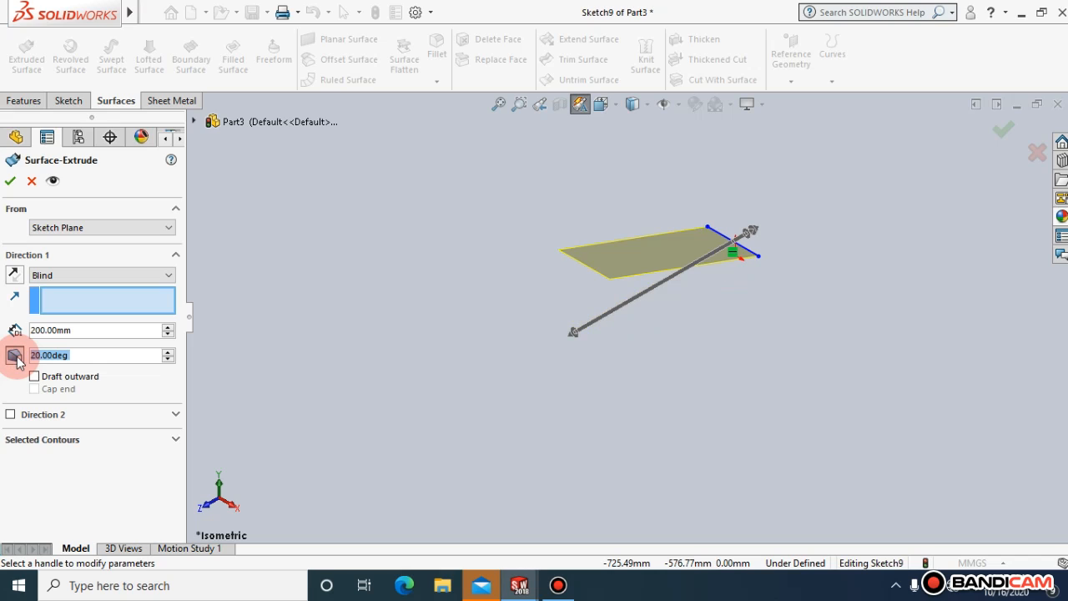
pyautogui.click(15, 355)
pyautogui.click(15, 356)
pyautogui.click(15, 355)
pyautogui.click(15, 355)
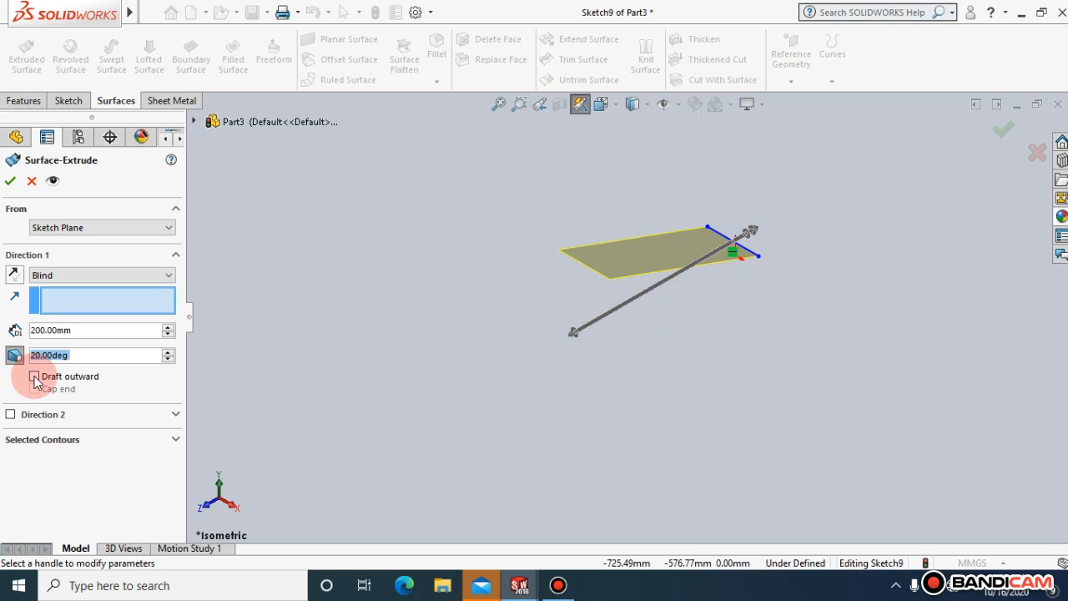
pyautogui.click(35, 376)
pyautogui.click(34, 376)
# Set the draft angle of the surface extrusion to 30 degrees
pyautogui.click(78, 356)
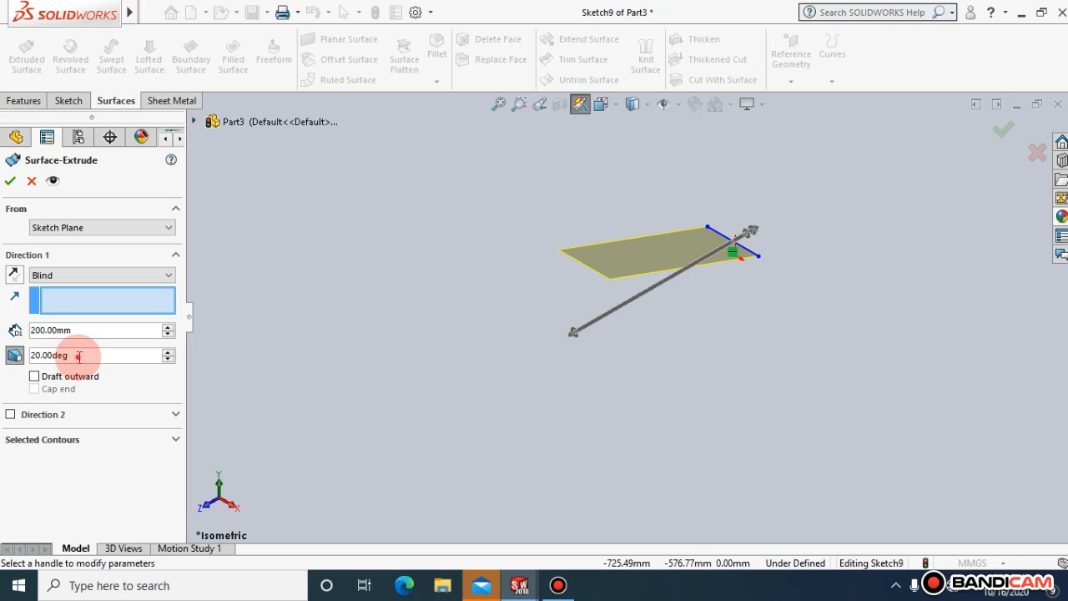
pyautogui.doubleClick(78, 357)
pyautogui.write('30')
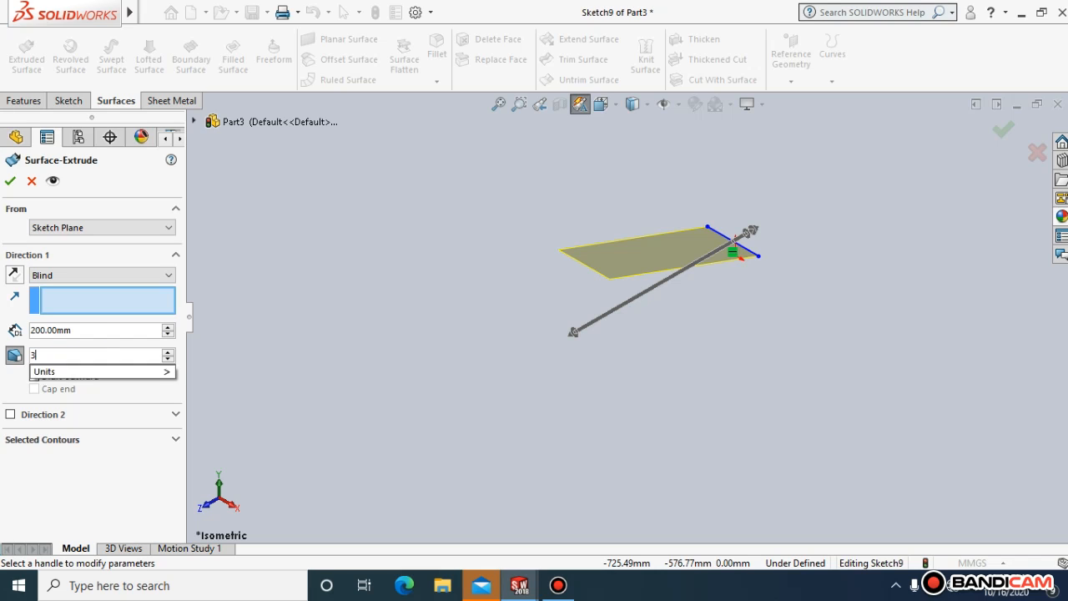
pyautogui.click(315, 292)
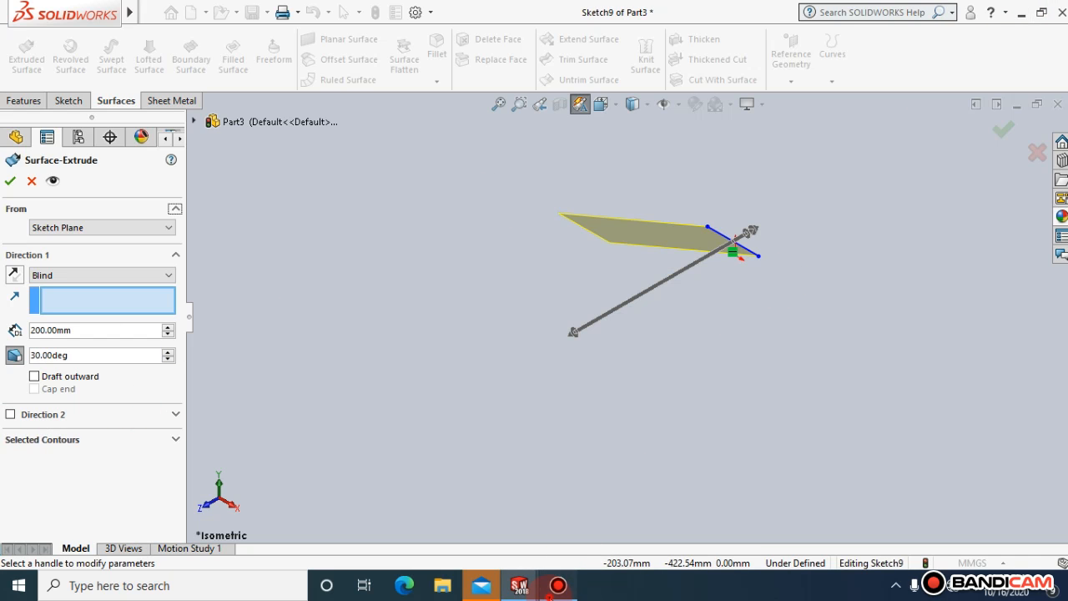
pyautogui.click(557, 586)
pyautogui.click(555, 589)
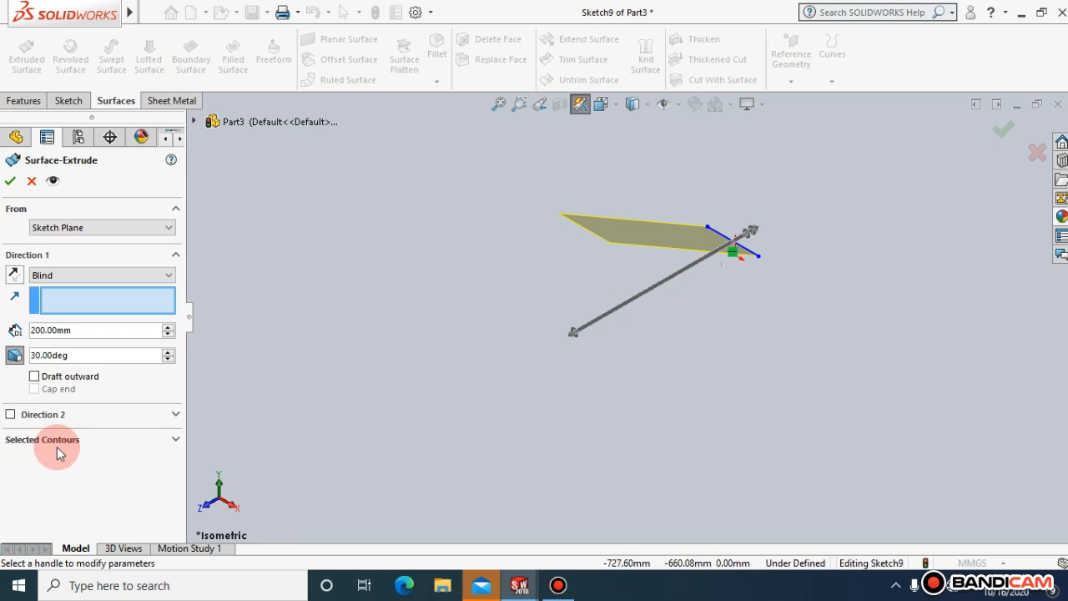
# Enable the second direction of the surface extrusion with a blind depth of 200 mm
pyautogui.click(11, 415)
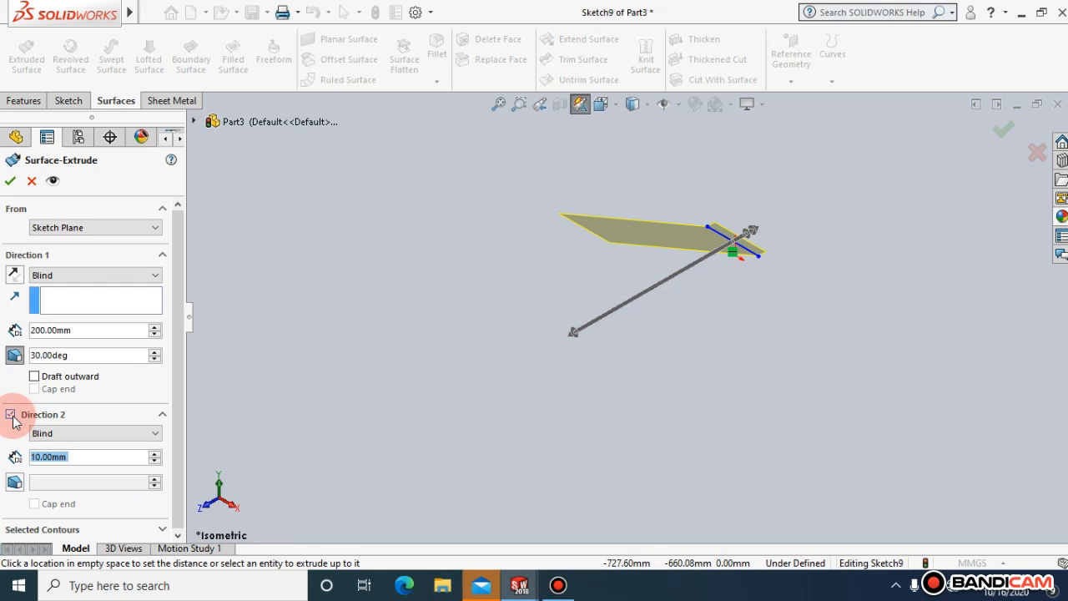
pyautogui.click(44, 435)
pyautogui.write('200')
pyautogui.press('Return')
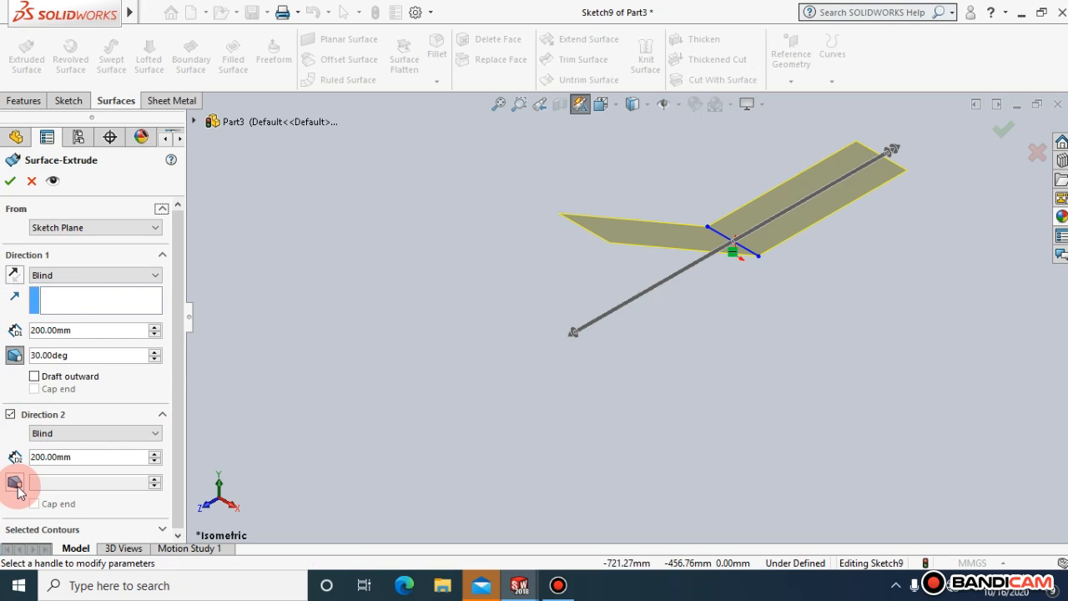
# Turn on draft for the second direction and set its draft angle to 50 degrees
pyautogui.click(15, 484)
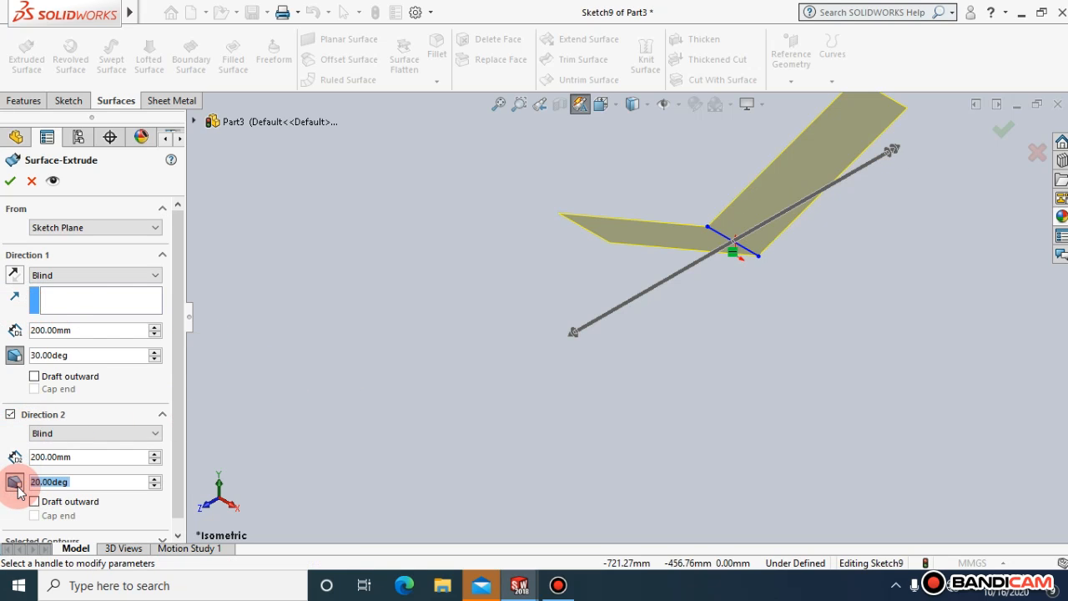
pyautogui.click(178, 439)
pyautogui.moveTo(179, 439); pyautogui.dragTo(181, 460)
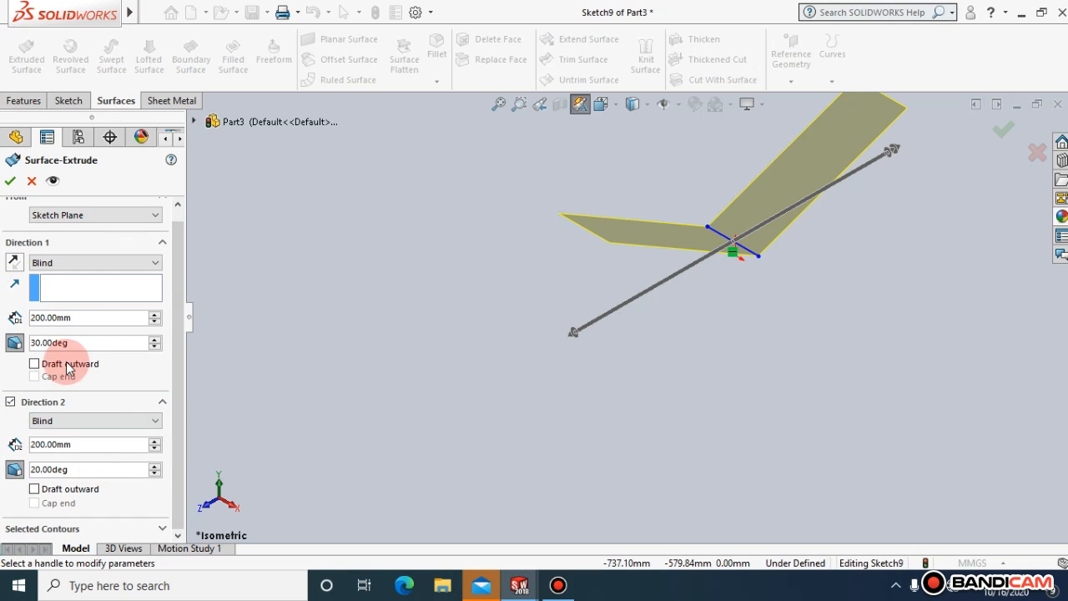
pyautogui.doubleClick(70, 467)
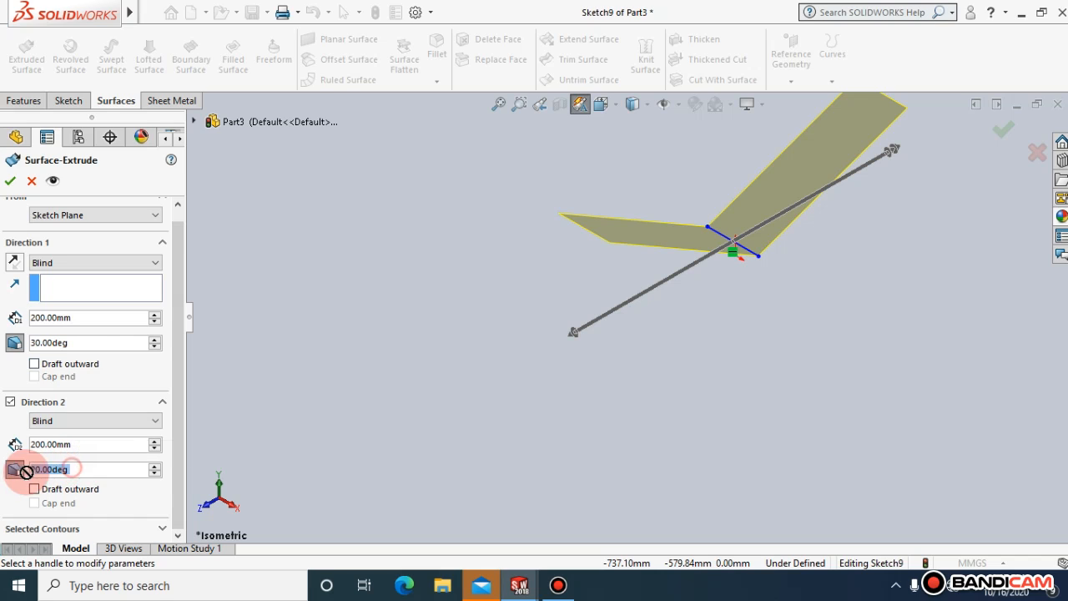
pyautogui.write('50')
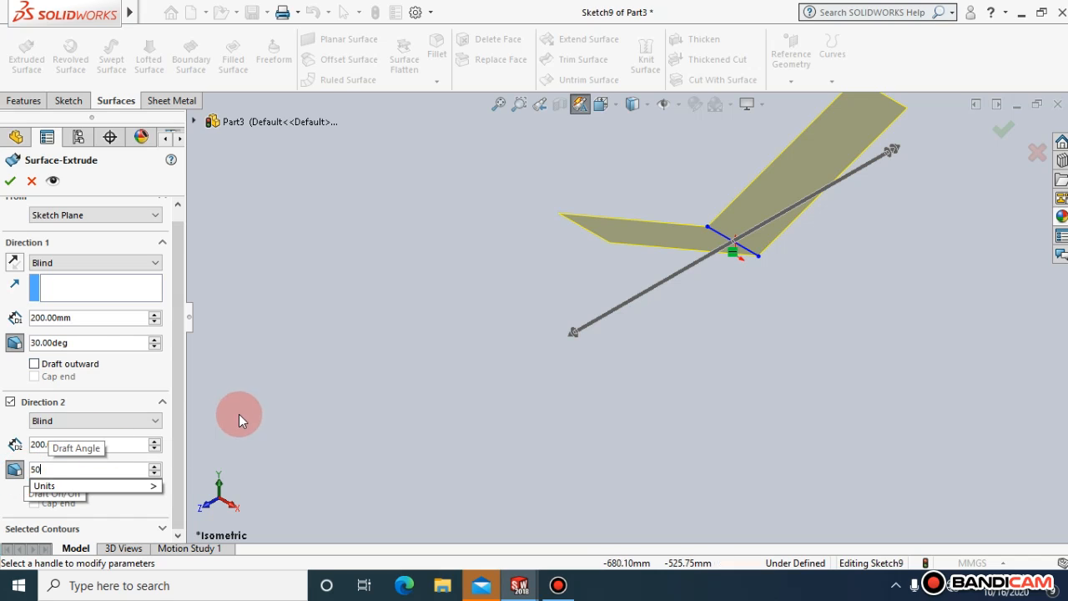
pyautogui.press('Return')
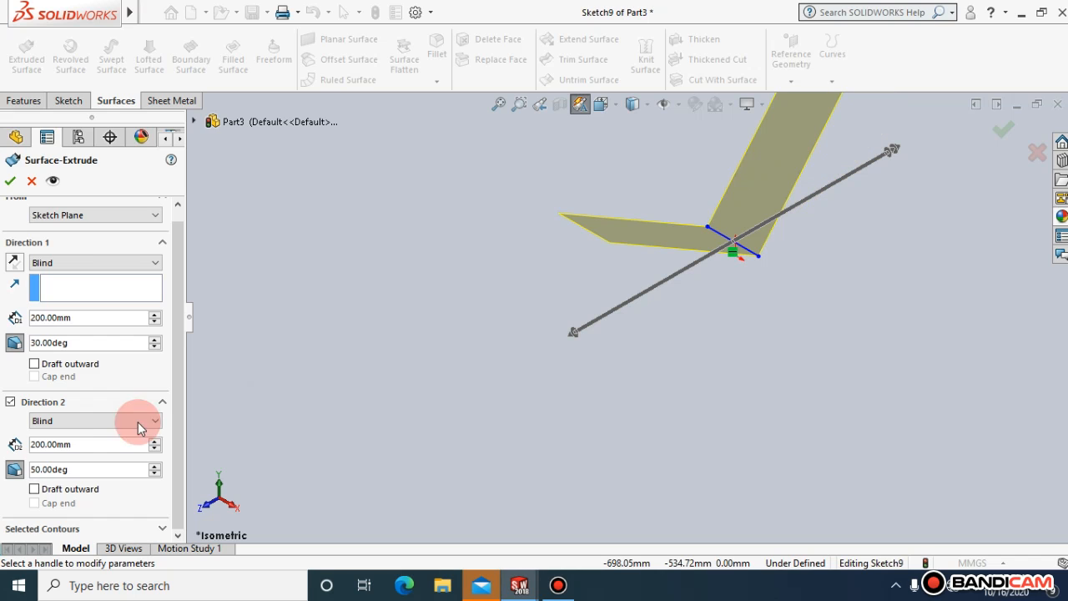
# Make the second direction's draft outward and accept the surface extrusion
pyautogui.click(36, 490)
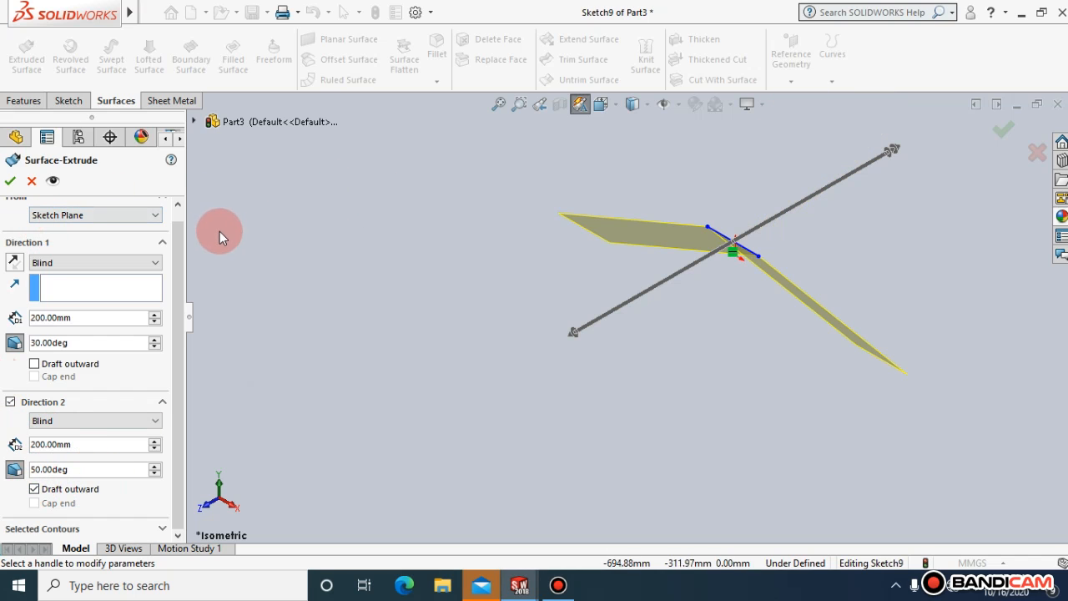
pyautogui.click(10, 183)
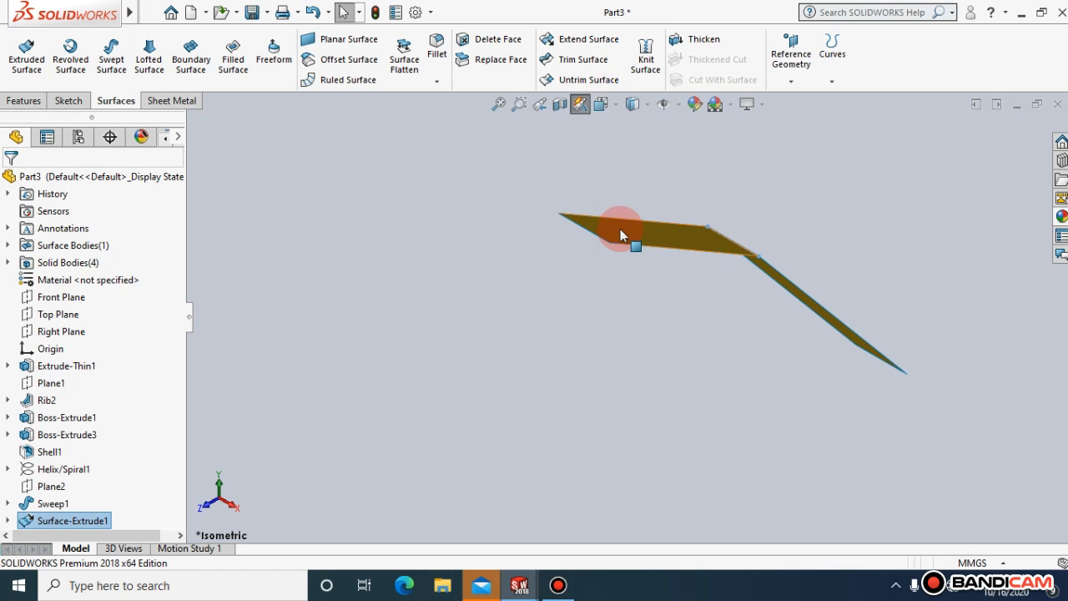
pyautogui.click(604, 287)
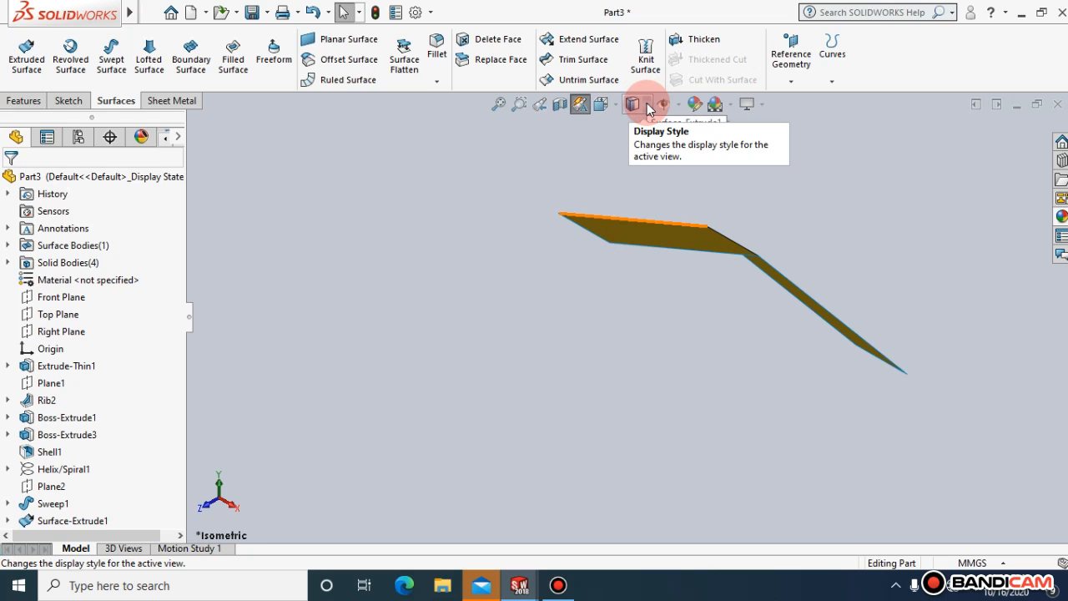
# Hide the extruded surface body in the isometric view
pyautogui.click(648, 104)
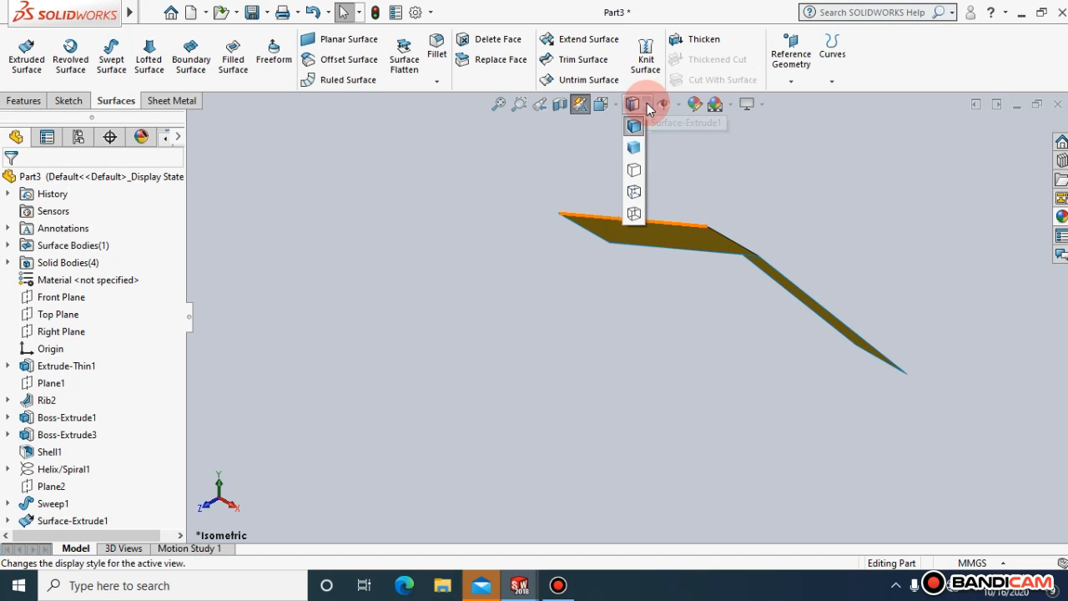
pyautogui.click(616, 102)
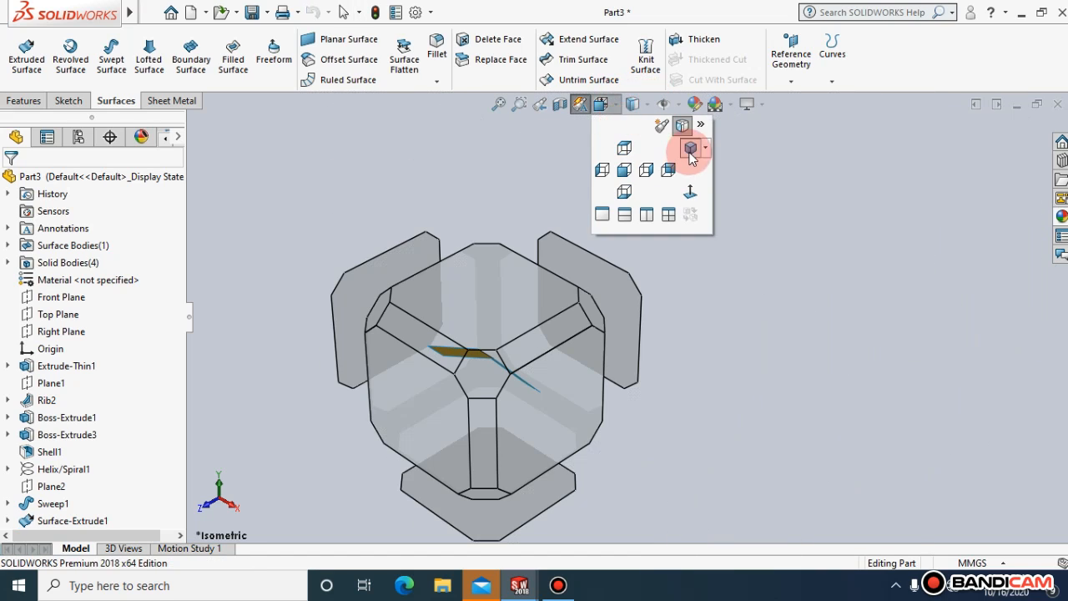
pyautogui.click(689, 149)
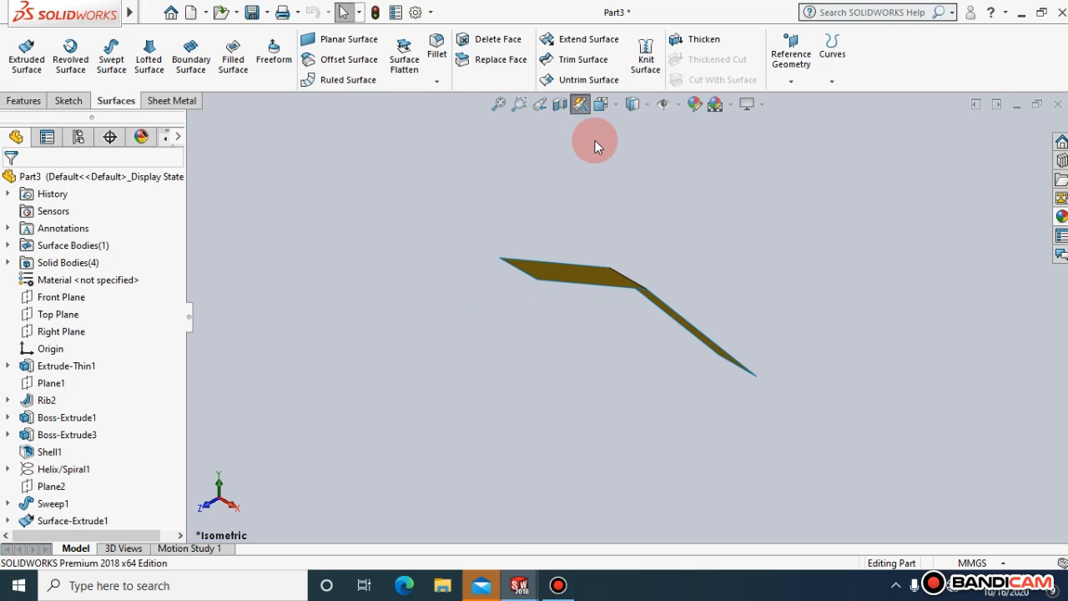
pyautogui.rightClick(572, 280)
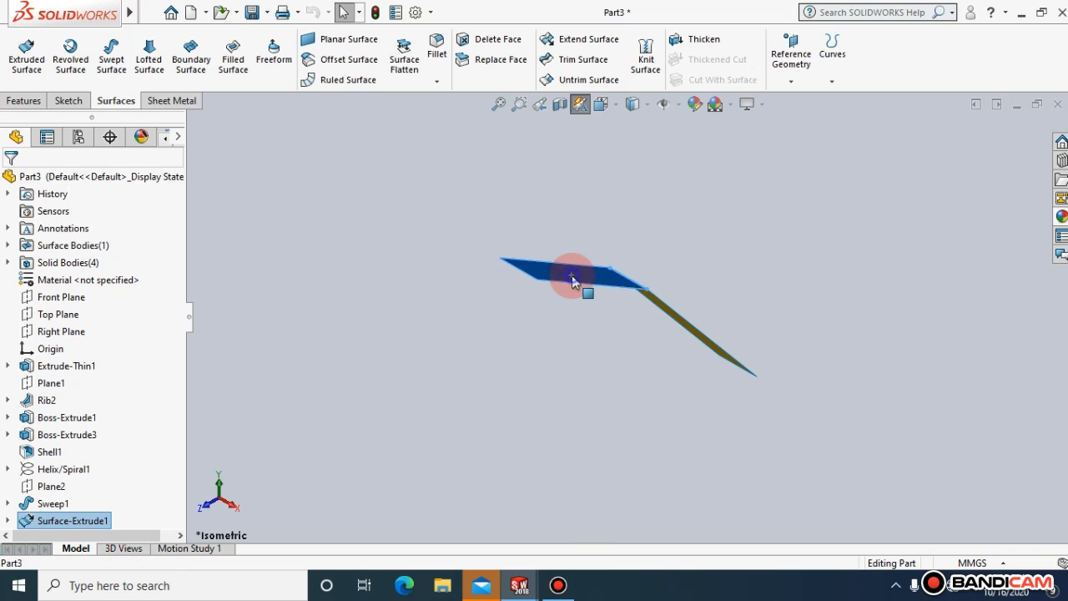
pyautogui.click(633, 234)
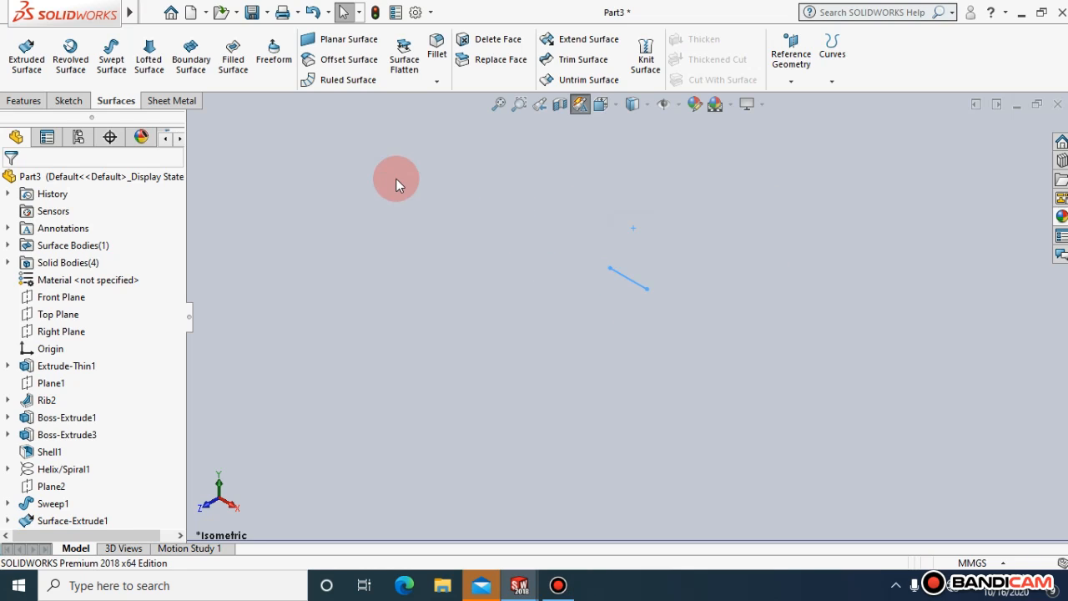
# Sketch a circle centred on the origin on the Front Plane
pyautogui.click(78, 101)
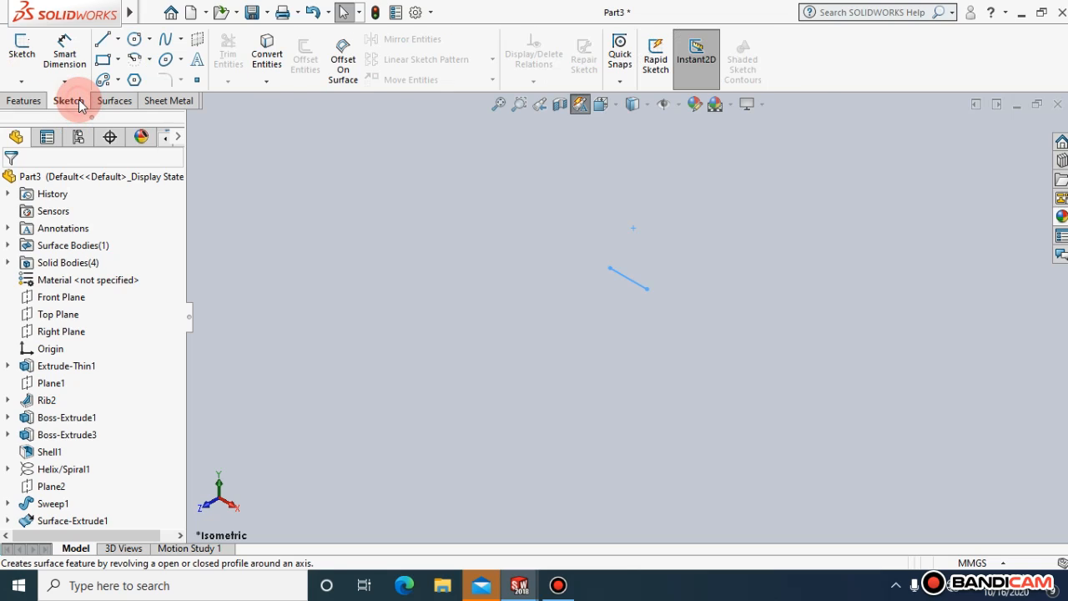
pyautogui.click(52, 297)
pyautogui.click(154, 276)
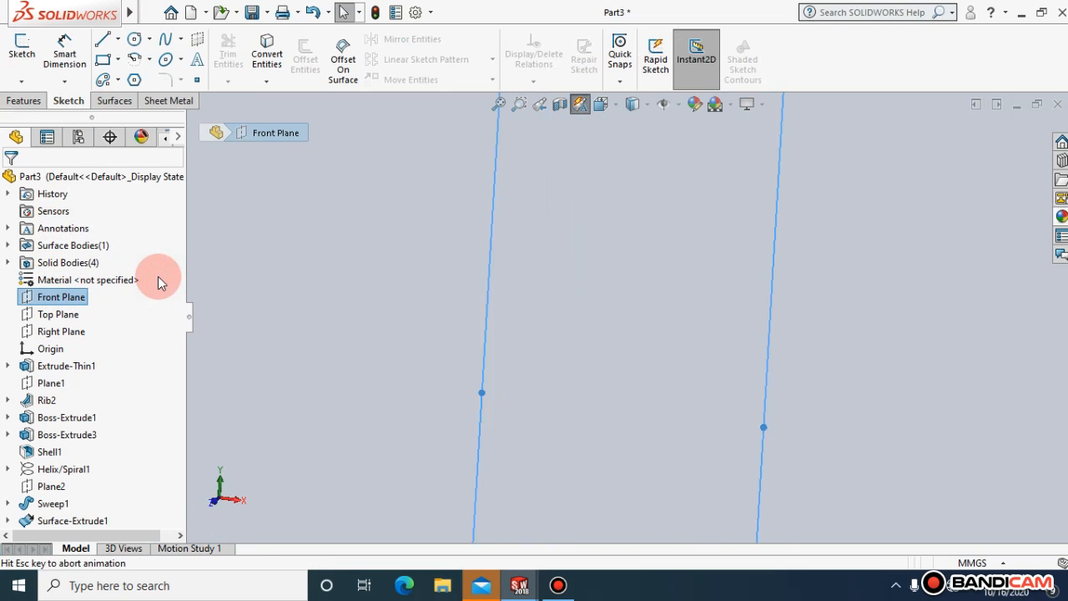
pyautogui.click(150, 42)
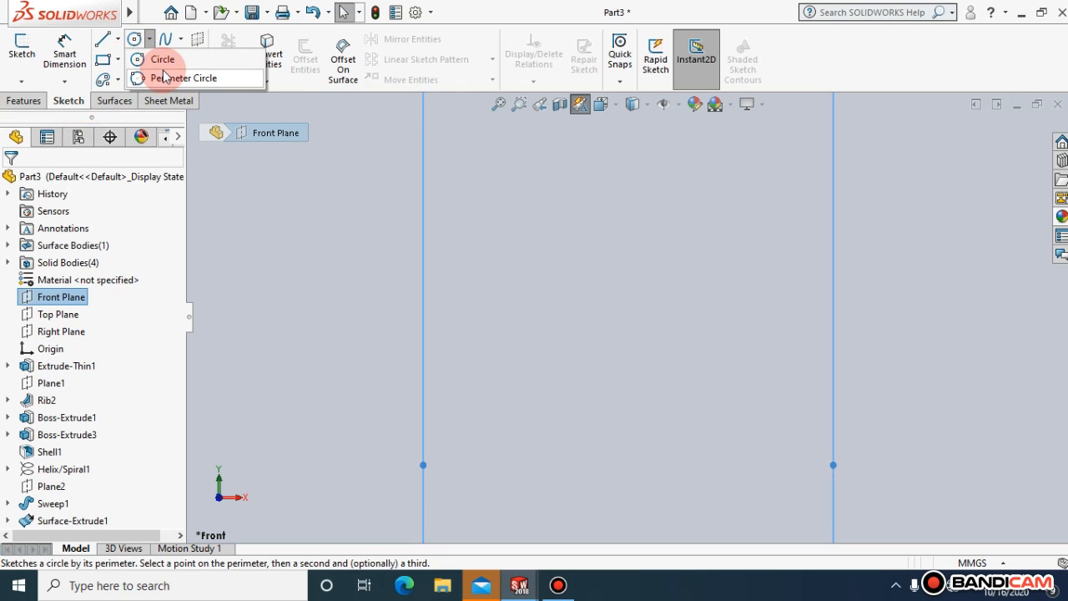
pyautogui.click(152, 60)
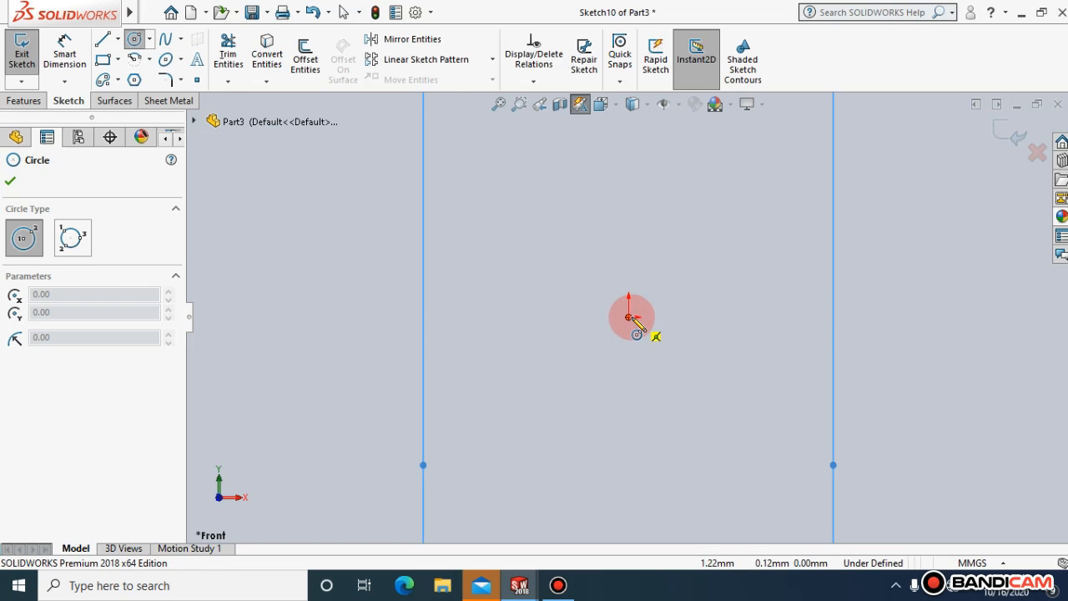
pyautogui.click(629, 317)
pyautogui.click(747, 354)
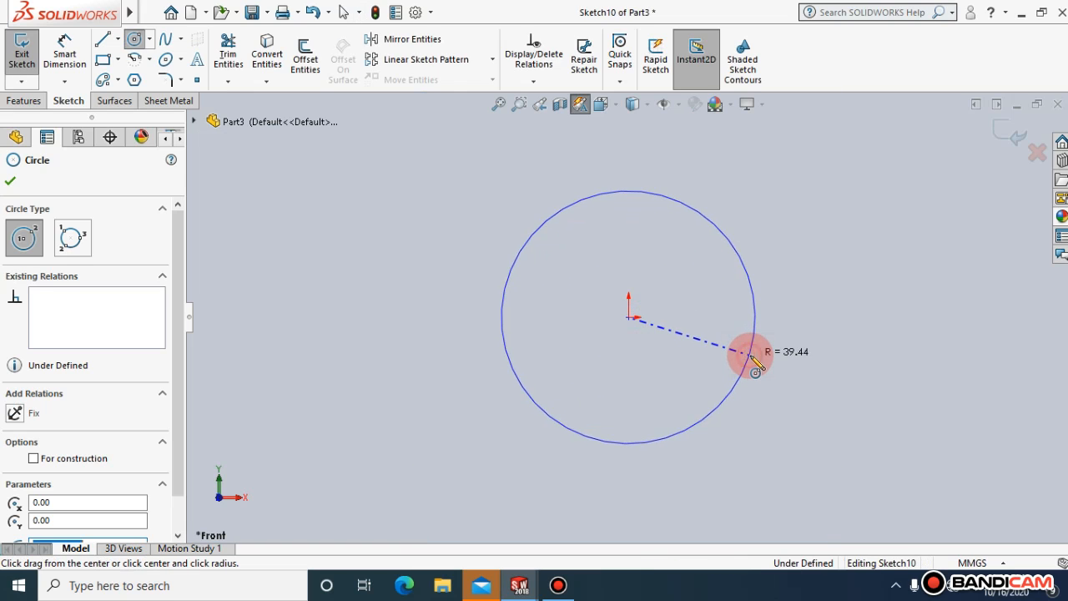
pyautogui.click(10, 182)
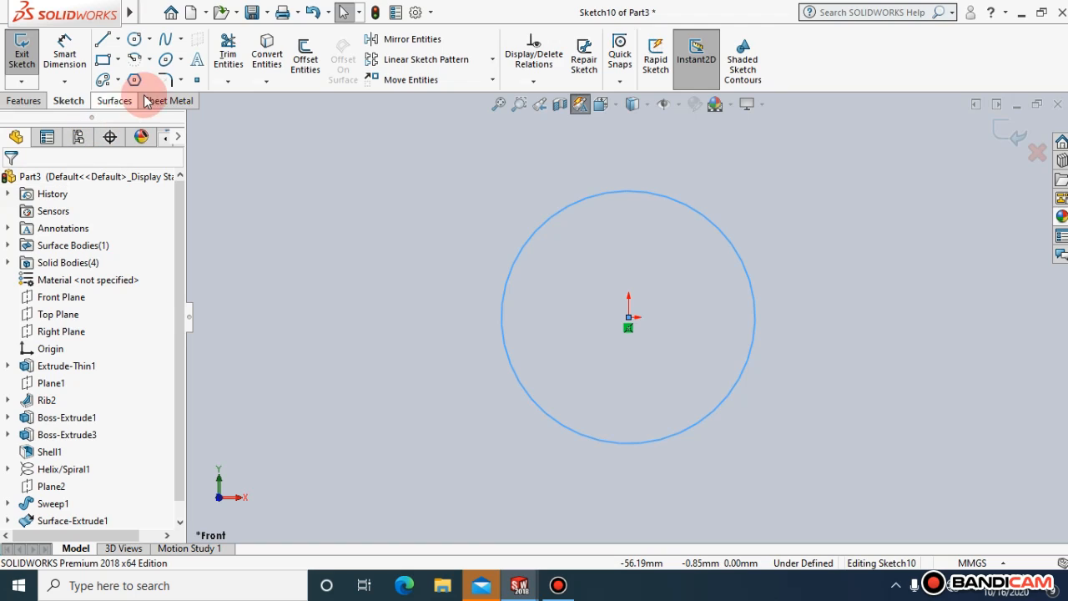
# Start an Extruded Surface from the sketched circle and show its preview in the isometric view
pyautogui.click(120, 100)
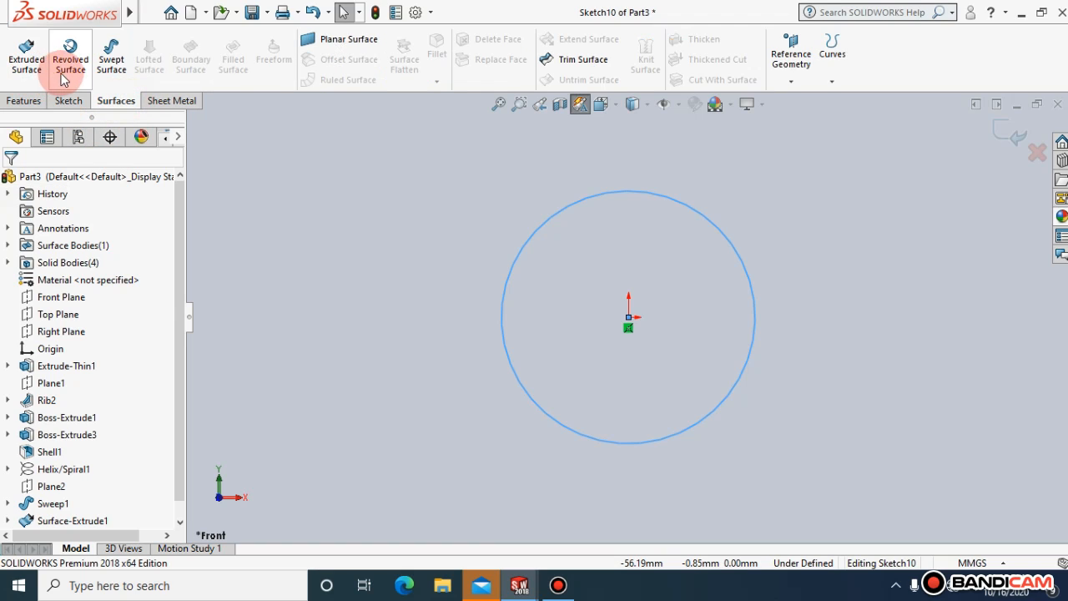
pyautogui.click(65, 76)
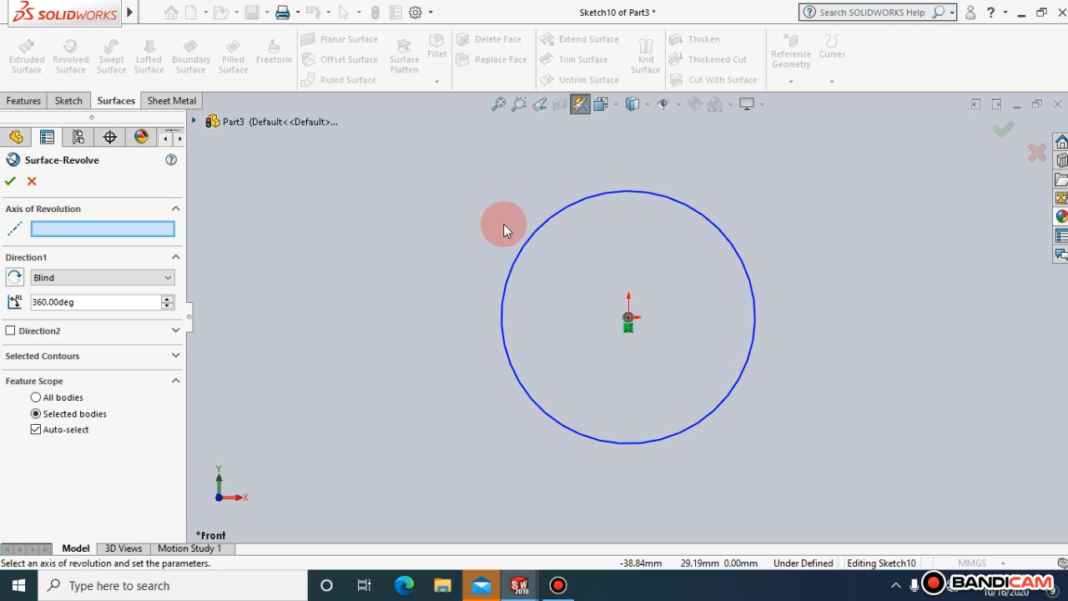
pyautogui.press('Escape')
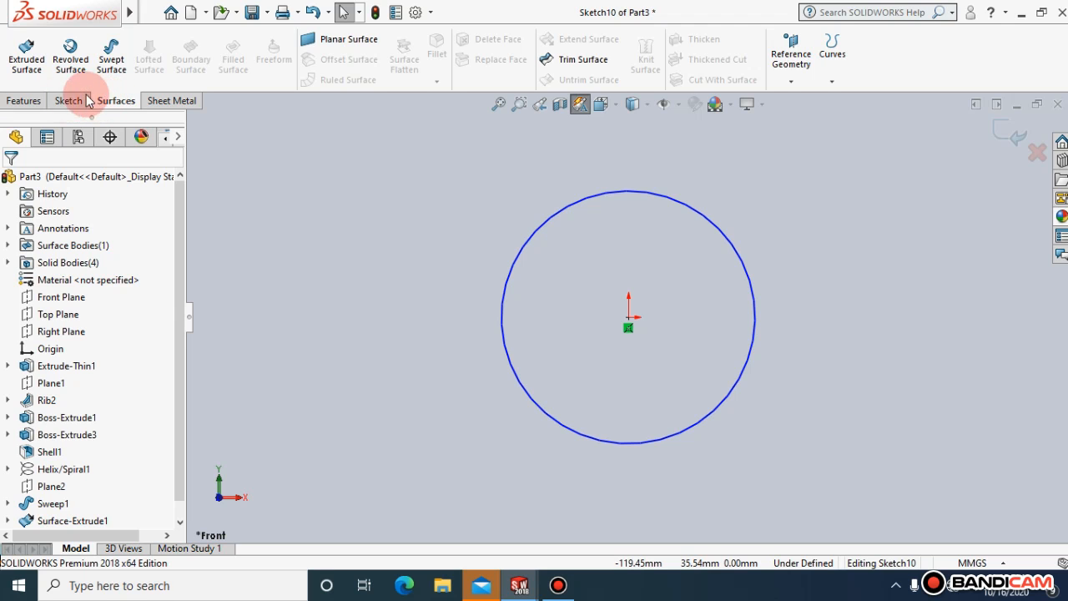
pyautogui.click(30, 60)
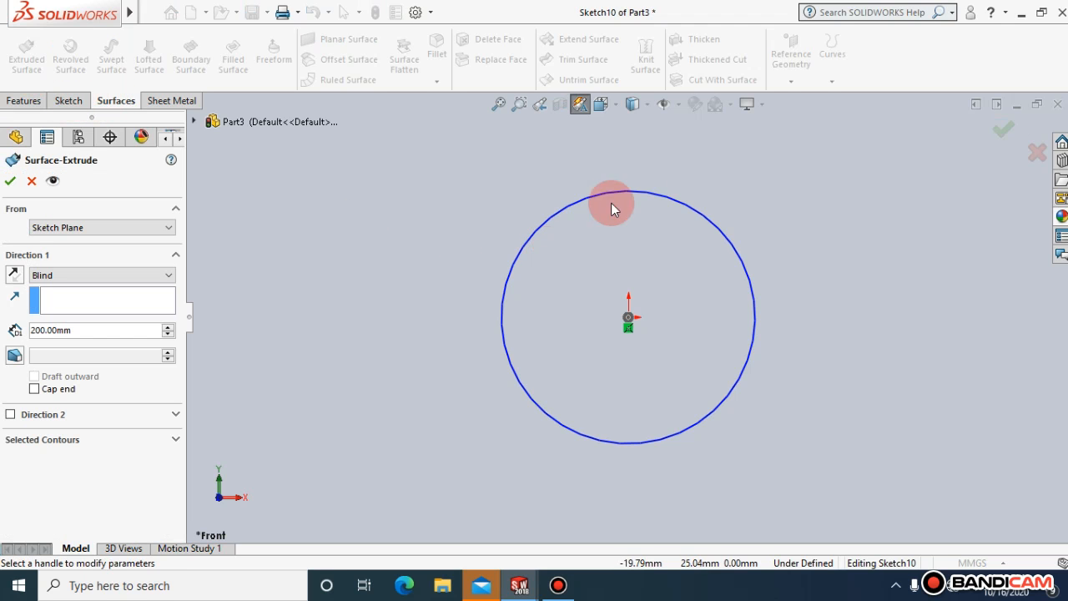
pyautogui.click(615, 107)
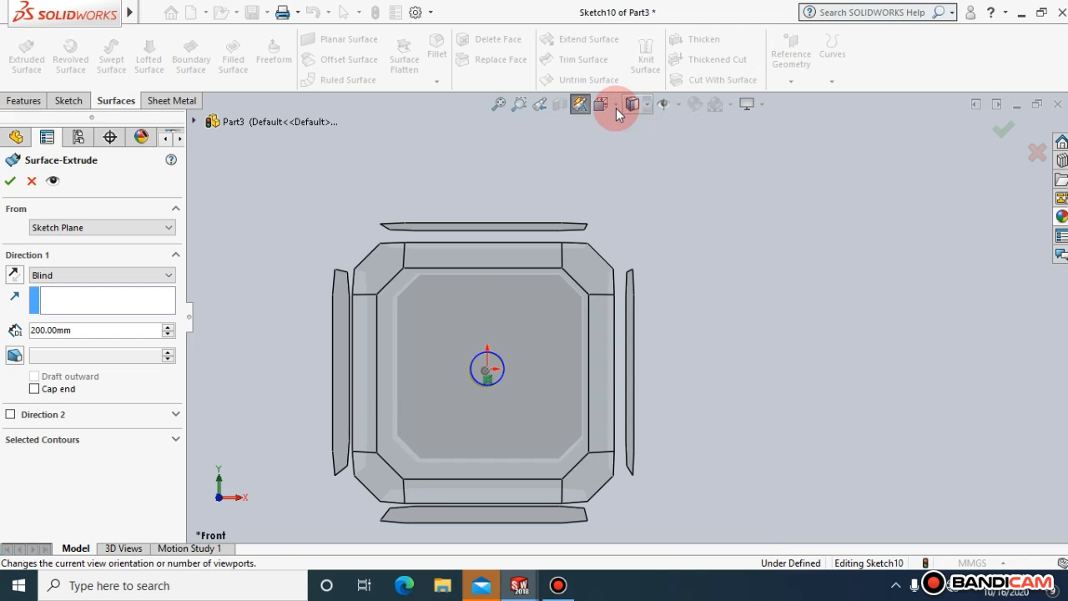
pyautogui.click(618, 114)
pyautogui.click(695, 151)
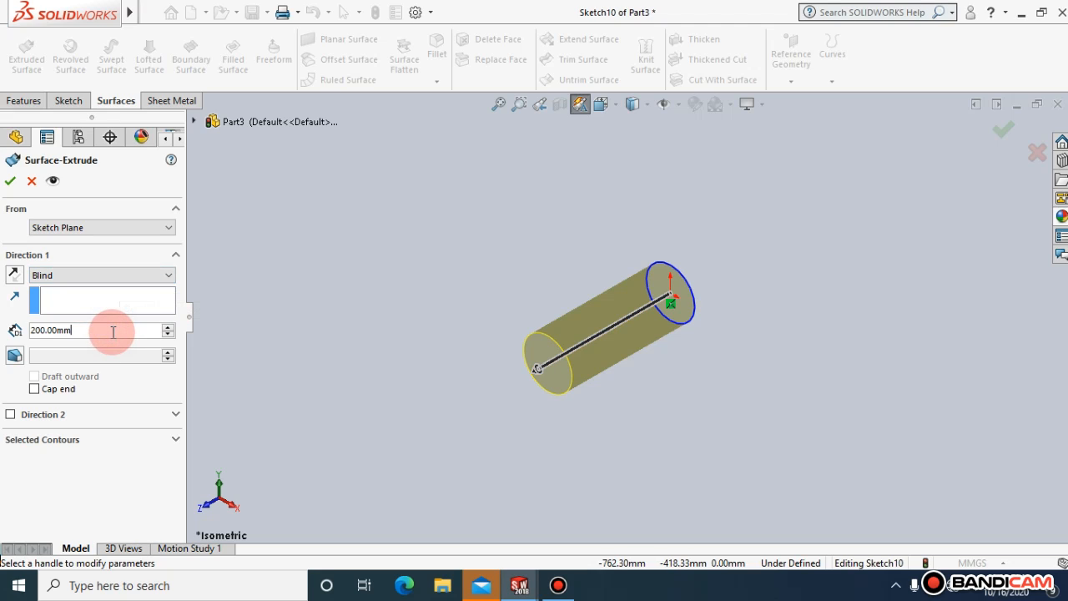
# Try reversing the extrusion direction of the circle's surface several times and leave it in the original direction
pyautogui.click(20, 276)
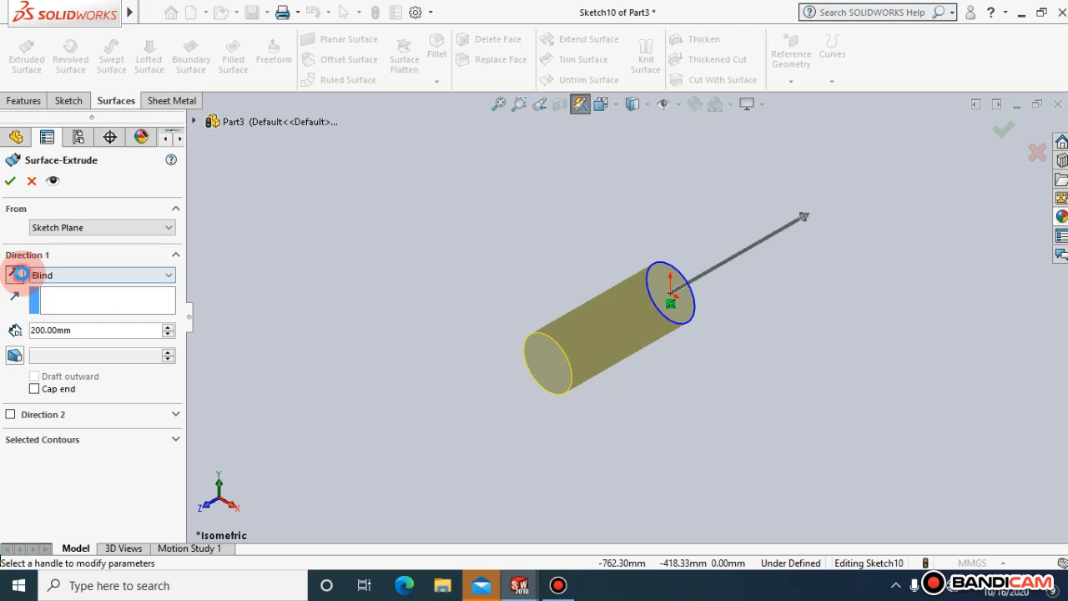
pyautogui.click(20, 276)
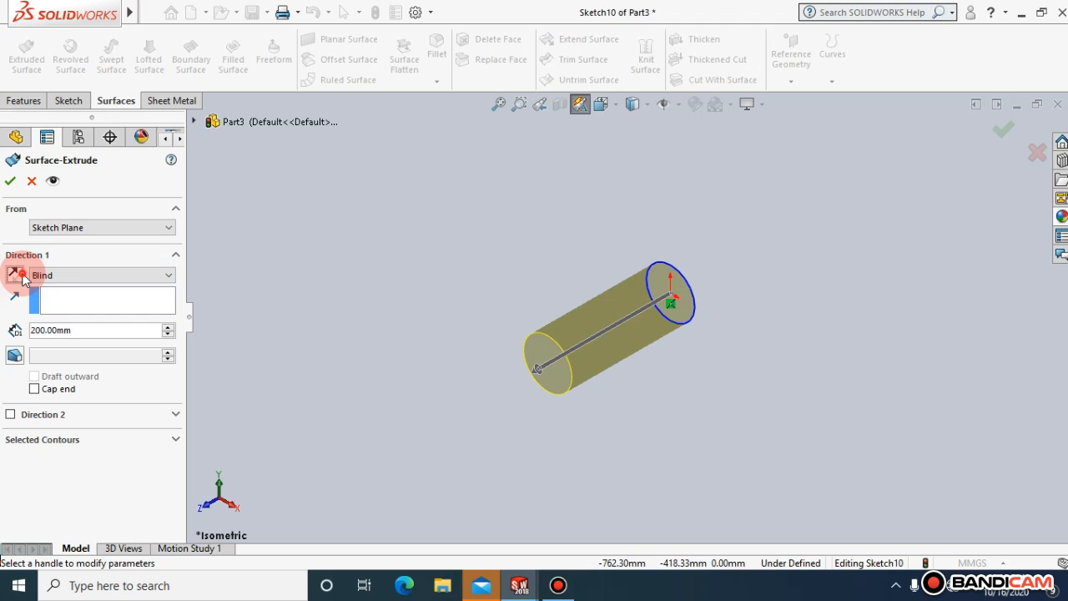
pyautogui.click(20, 276)
pyautogui.click(20, 275)
pyautogui.click(20, 276)
pyautogui.click(20, 276)
# Set the blind depth of the circle's surface extrusion to 100 mm
pyautogui.doubleClick(85, 330)
pyautogui.write('100')
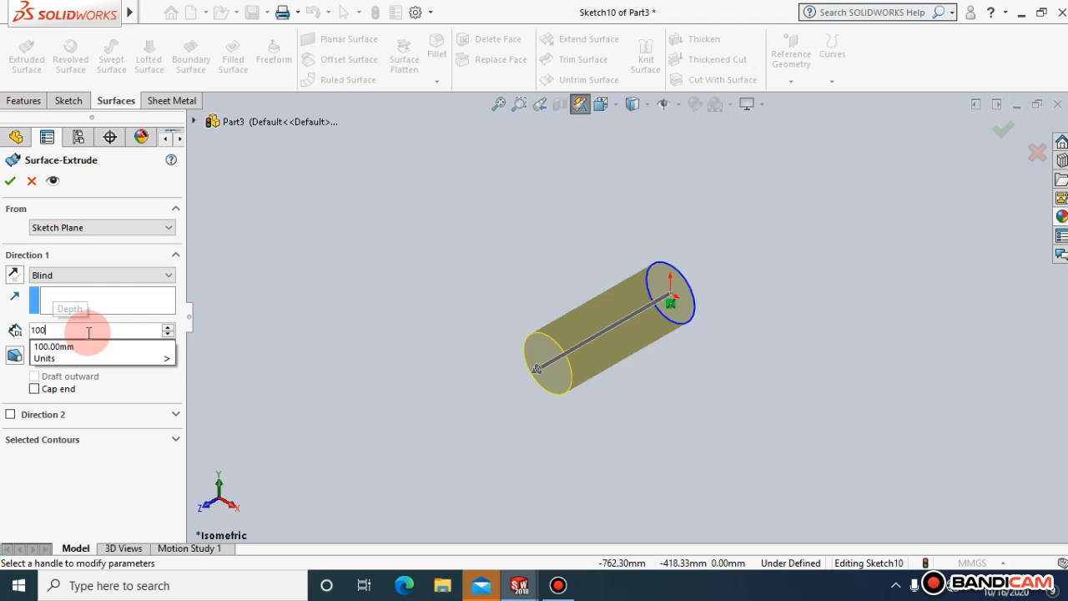
pyautogui.press('Return')
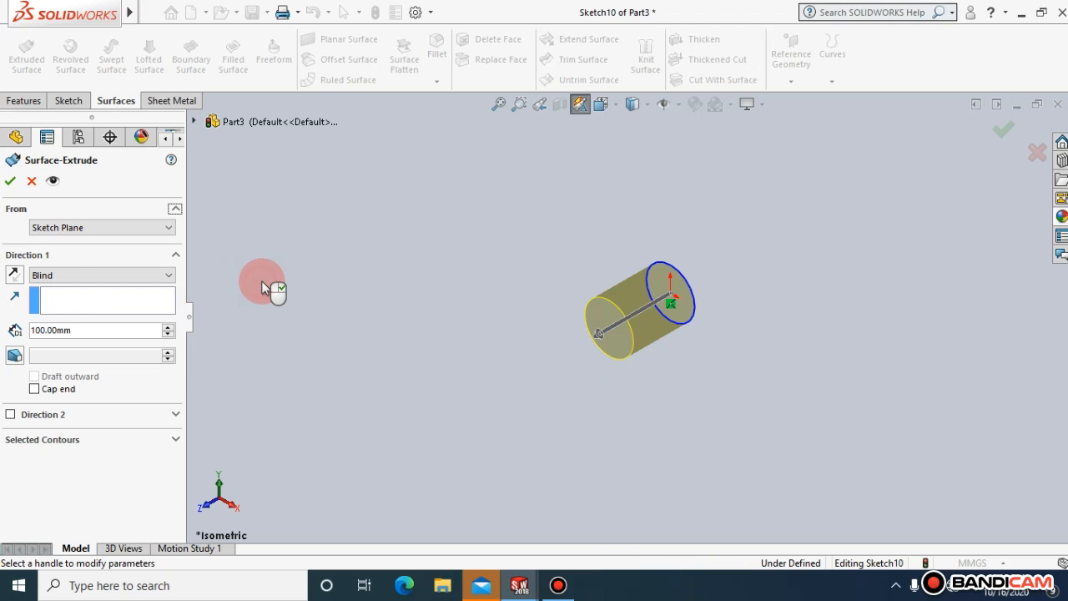
# Try the Cap end option on the circle's surface extrusion and leave it off
pyautogui.click(38, 390)
pyautogui.click(34, 389)
pyautogui.click(34, 389)
pyautogui.click(34, 389)
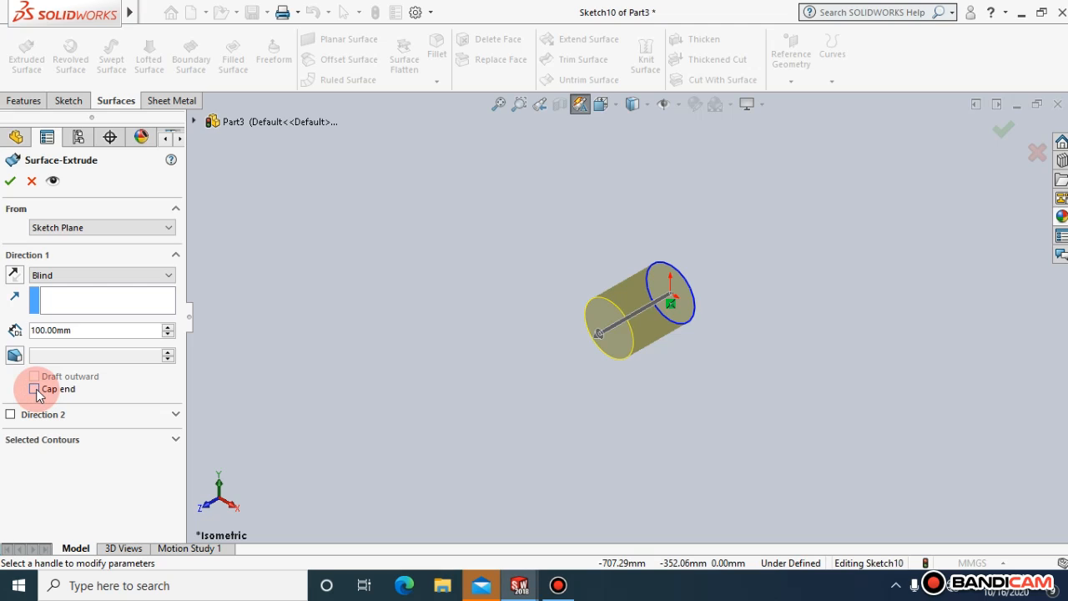
pyautogui.click(34, 389)
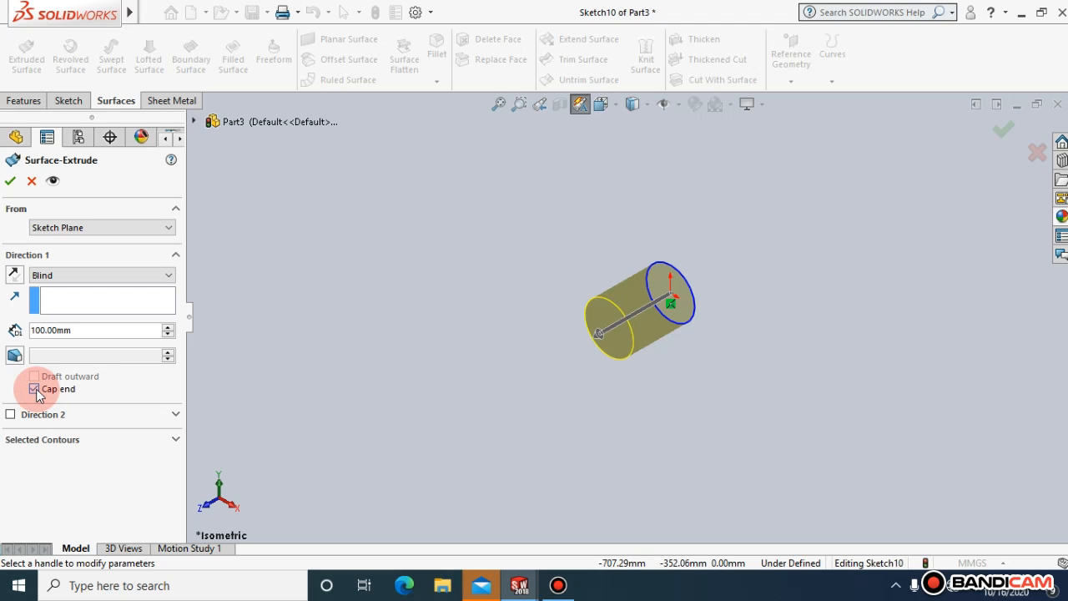
pyautogui.click(34, 389)
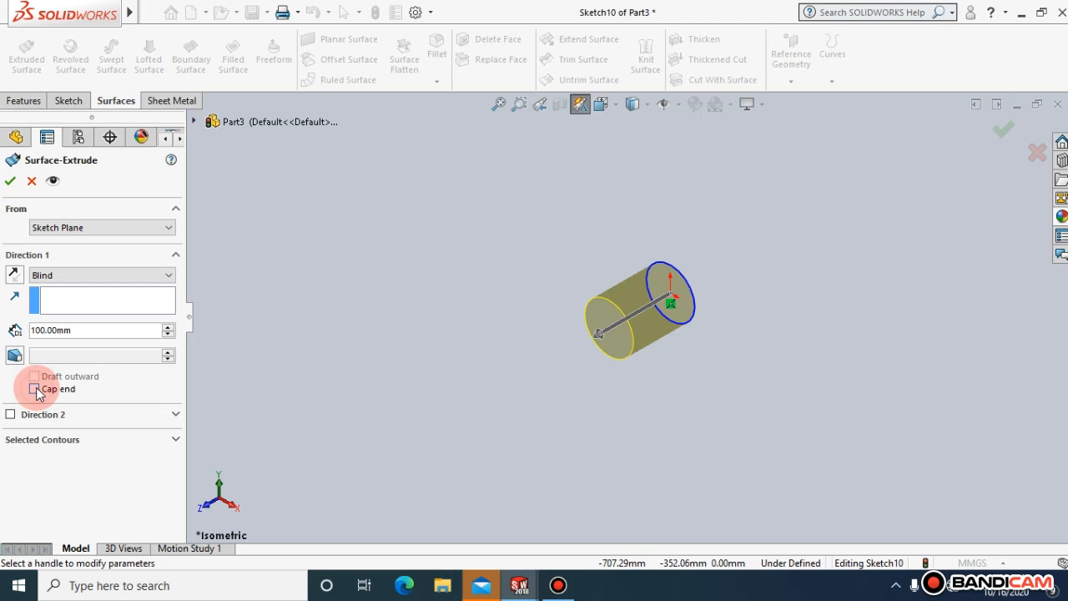
# Add a 10° outward draft to the circle's surface extrusion and finish the feature
pyautogui.click(15, 355)
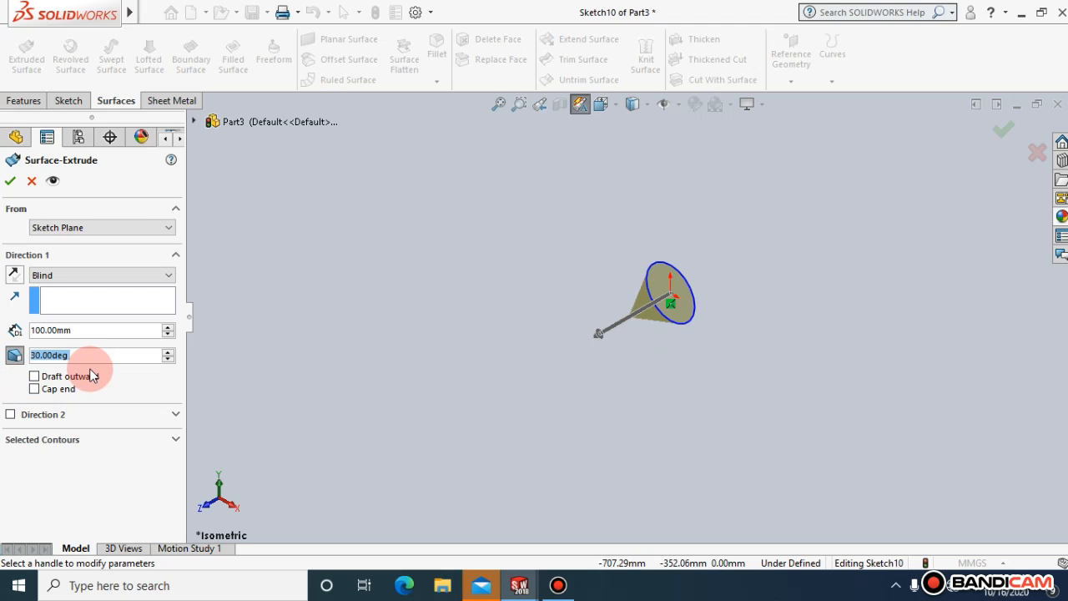
pyautogui.write('10')
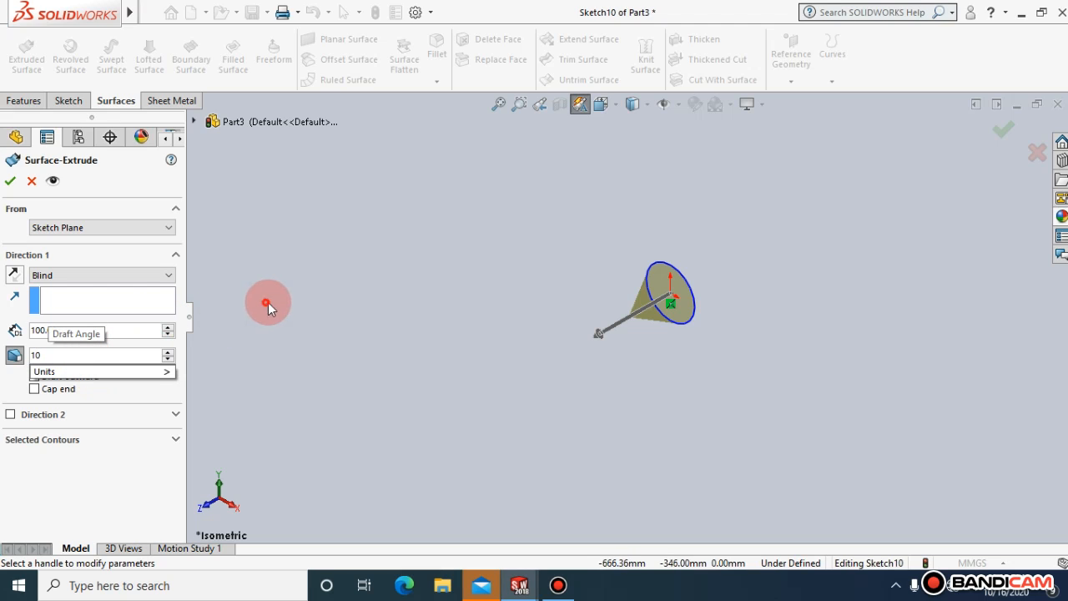
pyautogui.press('Return')
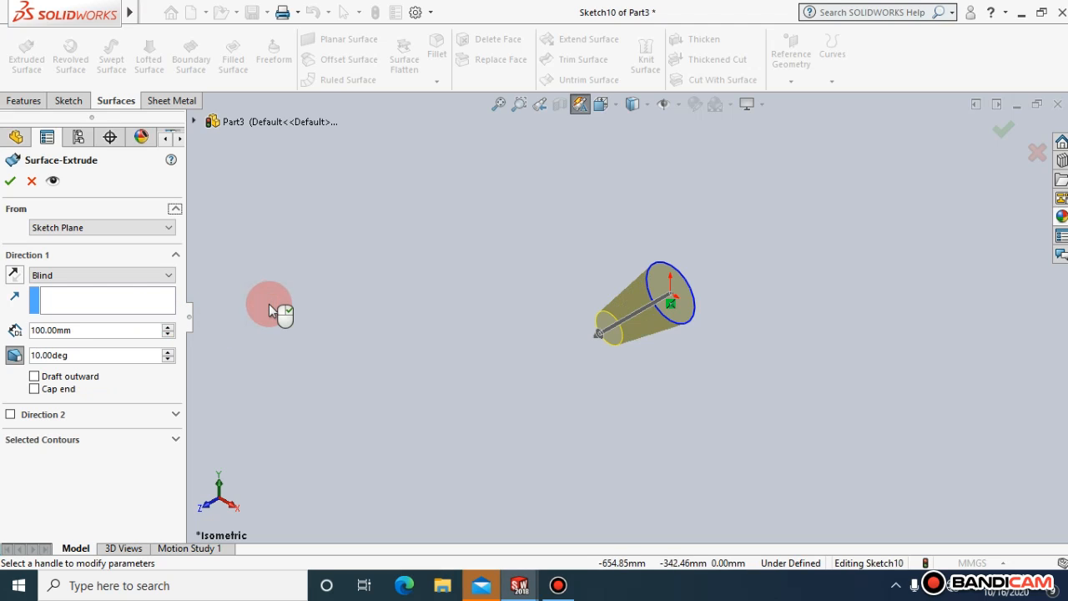
pyautogui.click(35, 376)
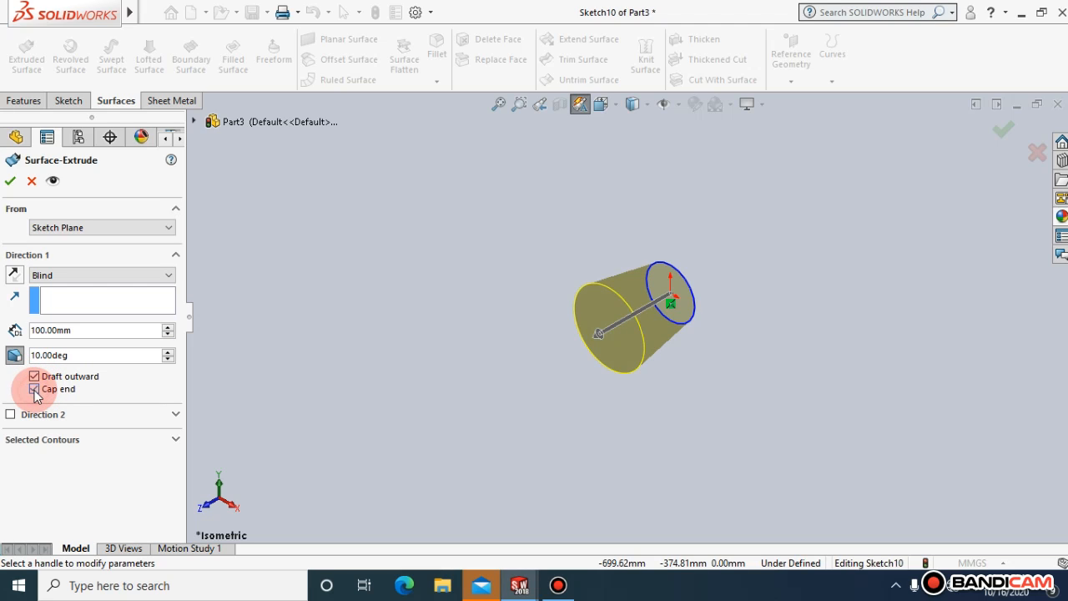
pyautogui.click(12, 181)
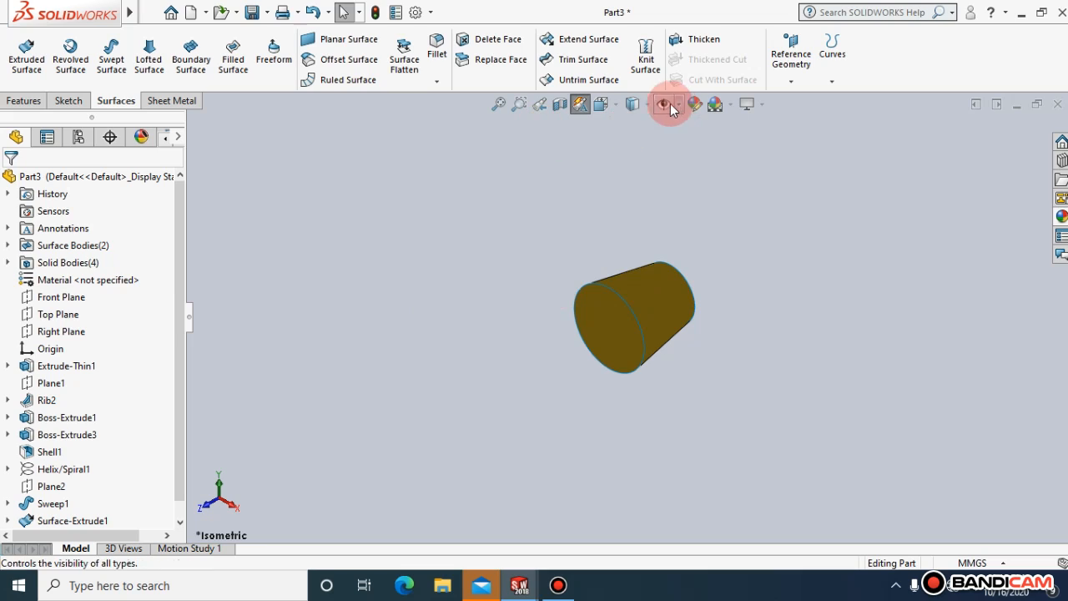
# View the tapered surface in Hidden Lines Removed display and return to Shaded With Edges
pyautogui.click(640, 104)
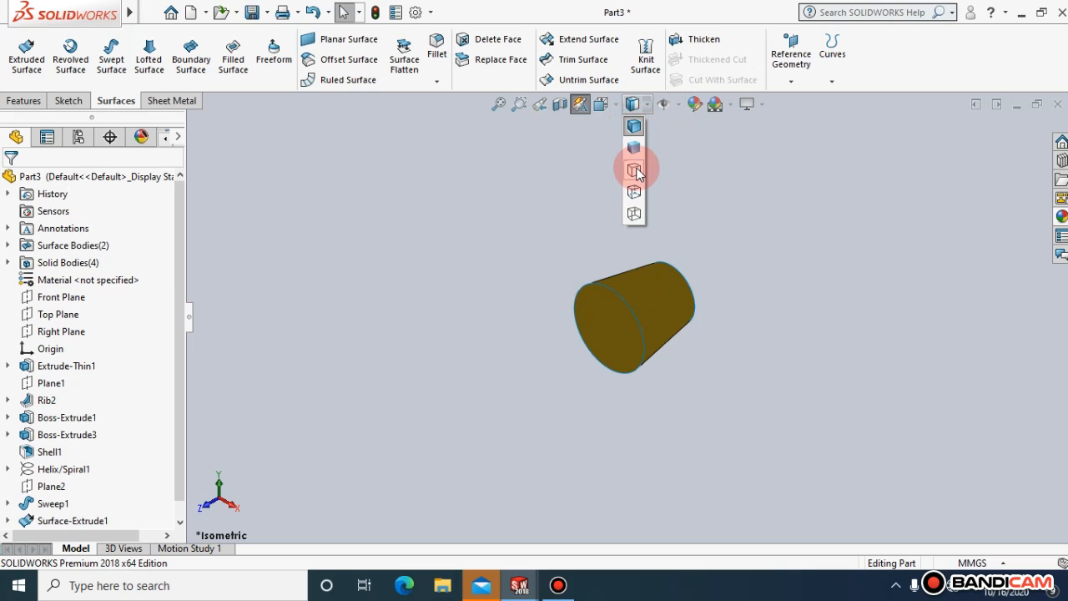
pyautogui.click(634, 169)
pyautogui.click(636, 102)
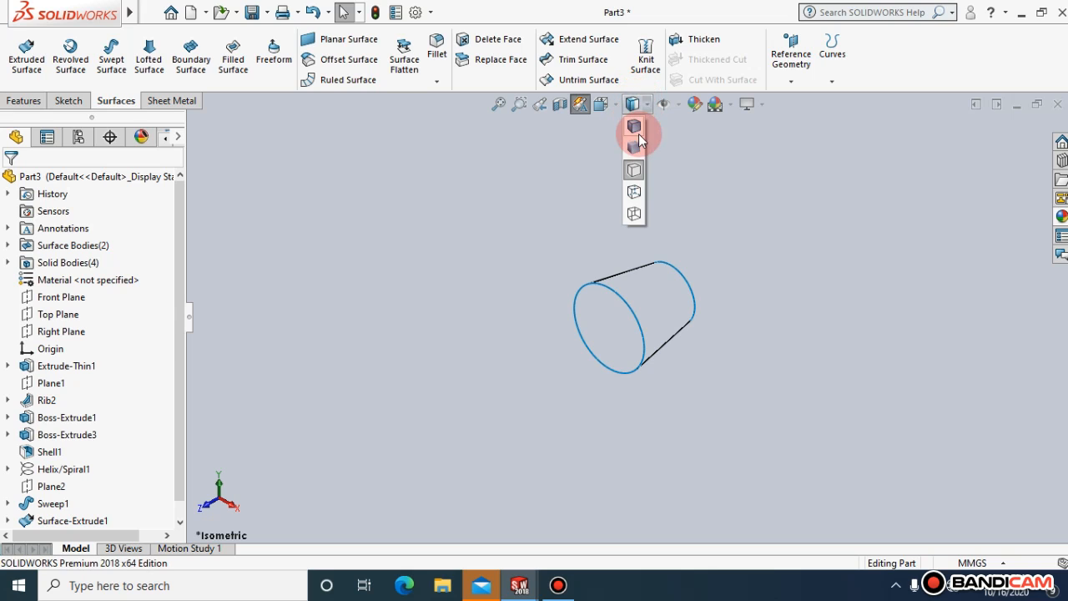
pyautogui.click(634, 129)
# Inspect the tapered surface from the front view and return to the isometric view
pyautogui.click(600, 104)
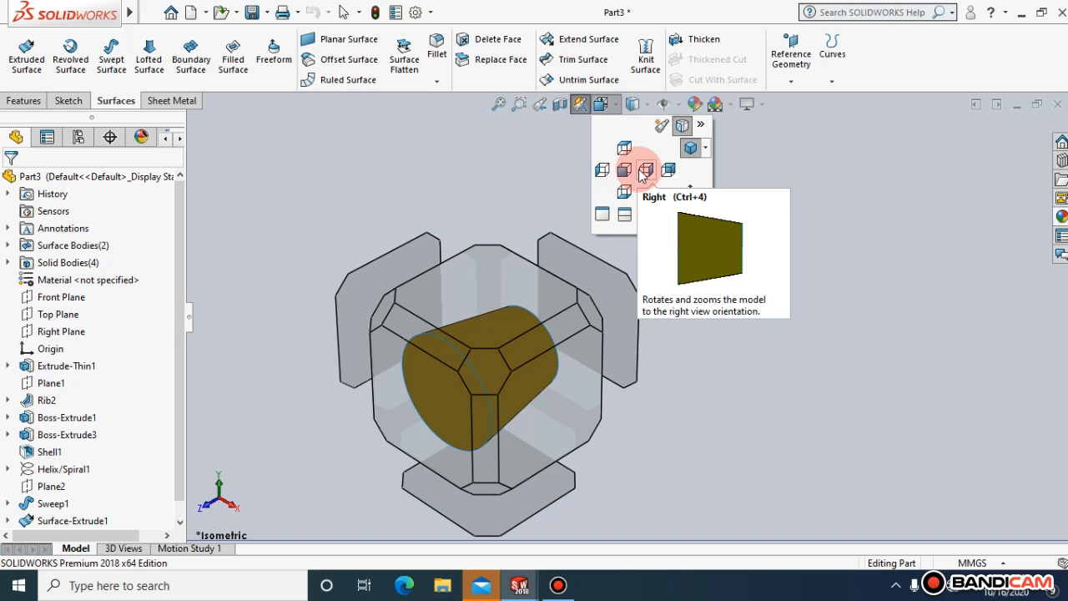
pyautogui.click(626, 172)
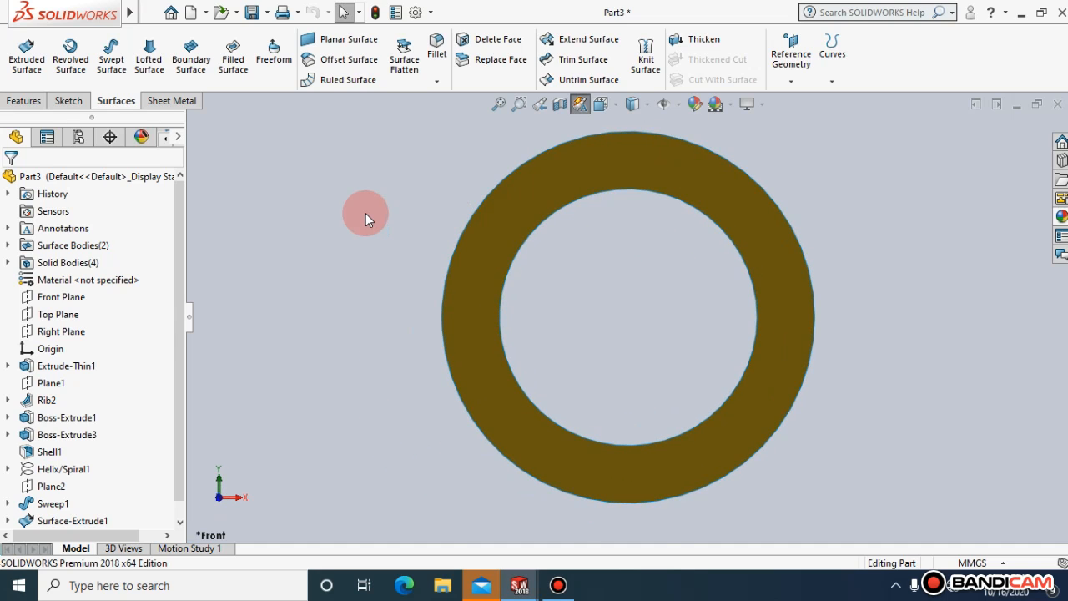
pyautogui.click(611, 101)
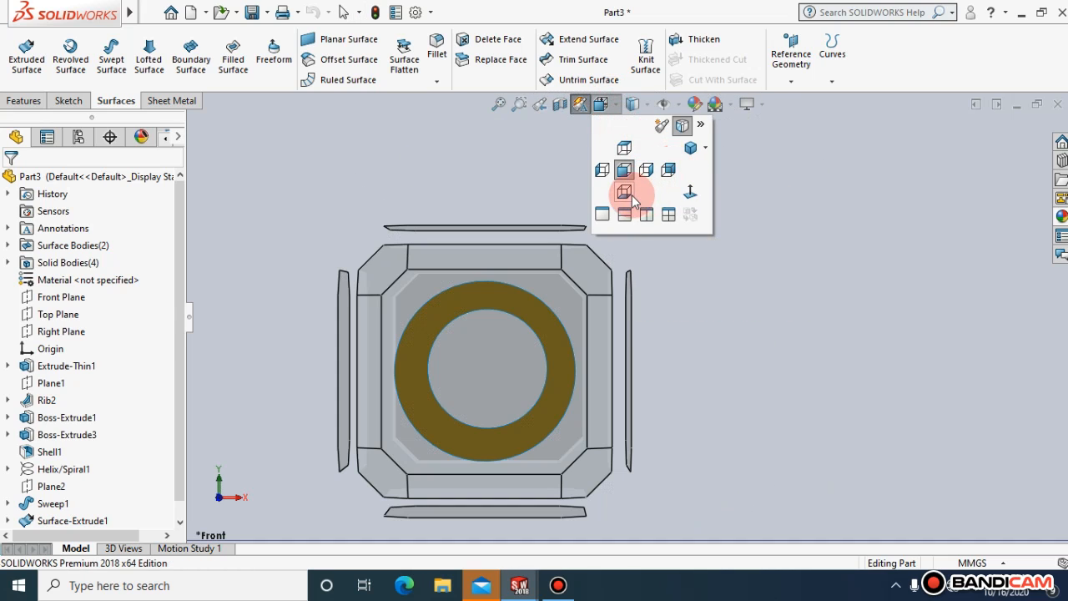
pyautogui.click(704, 149)
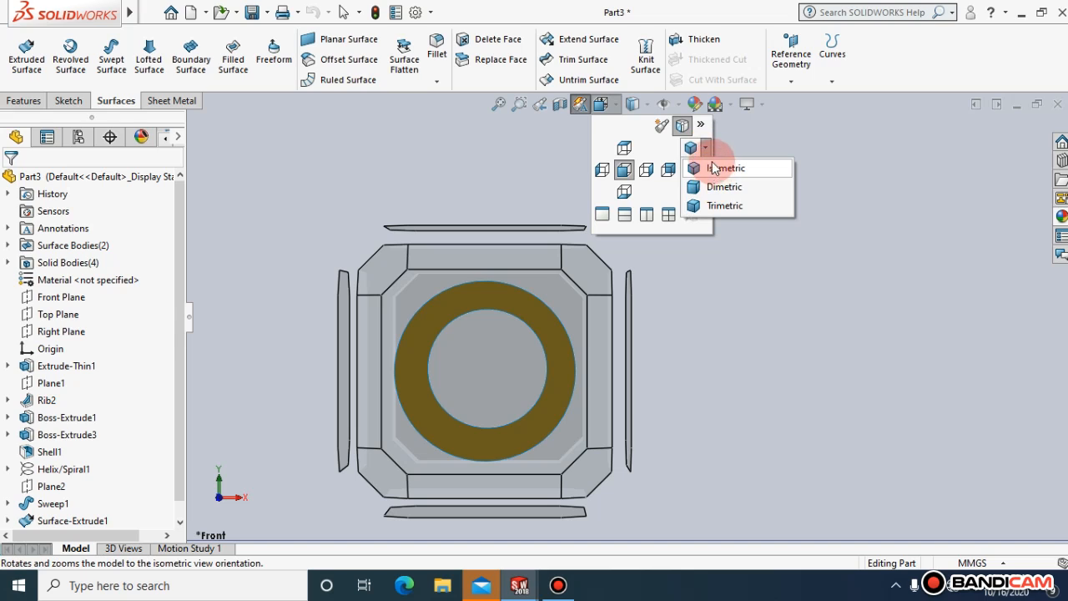
pyautogui.click(704, 169)
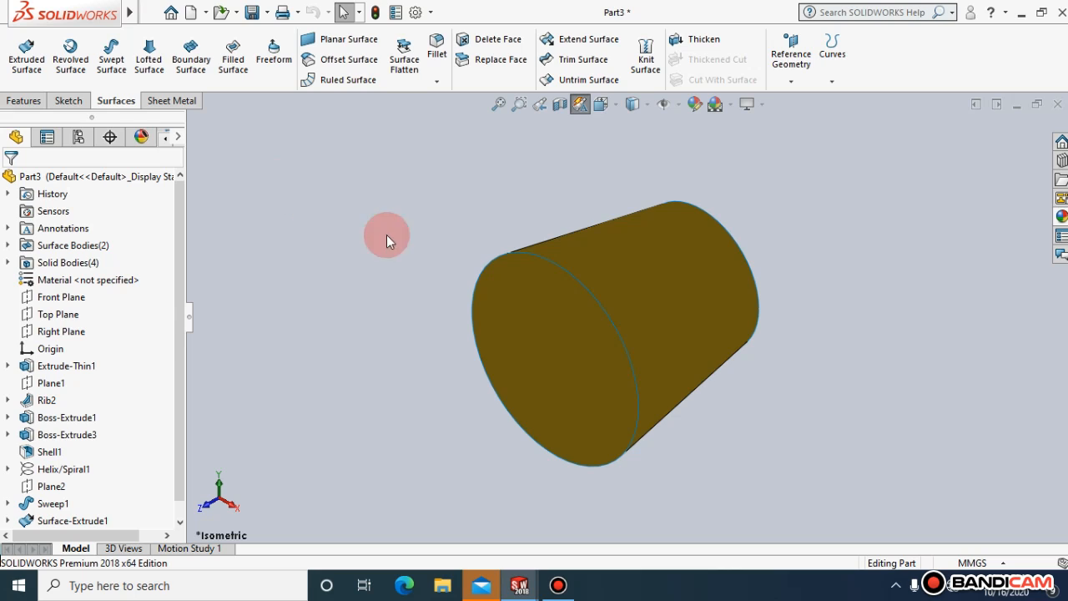
# Hide the tapered surface body and clear the selection
pyautogui.rightClick(584, 281)
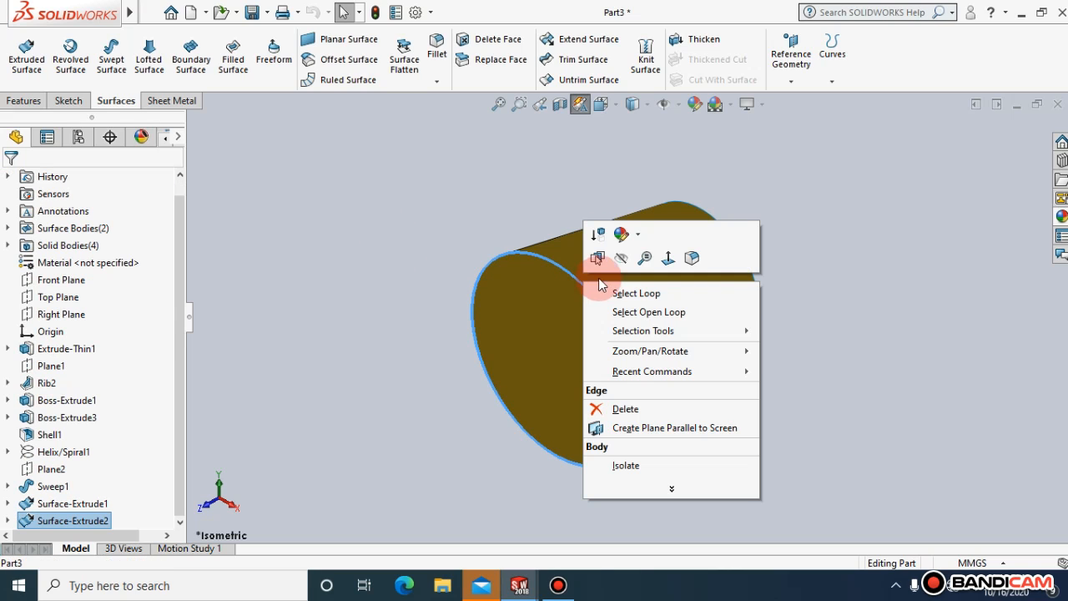
pyautogui.click(628, 262)
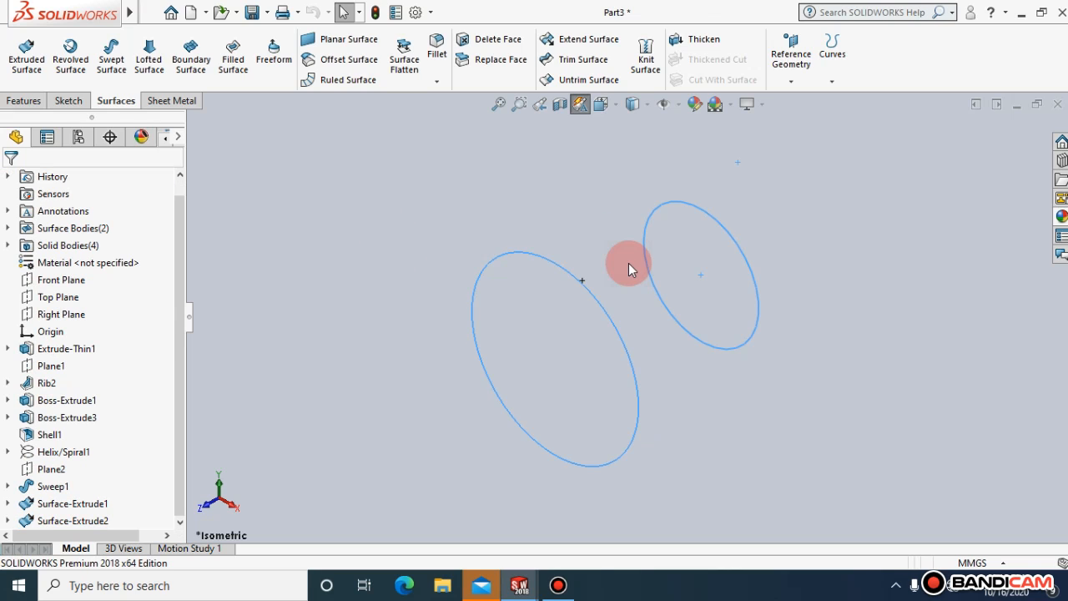
pyautogui.click(366, 184)
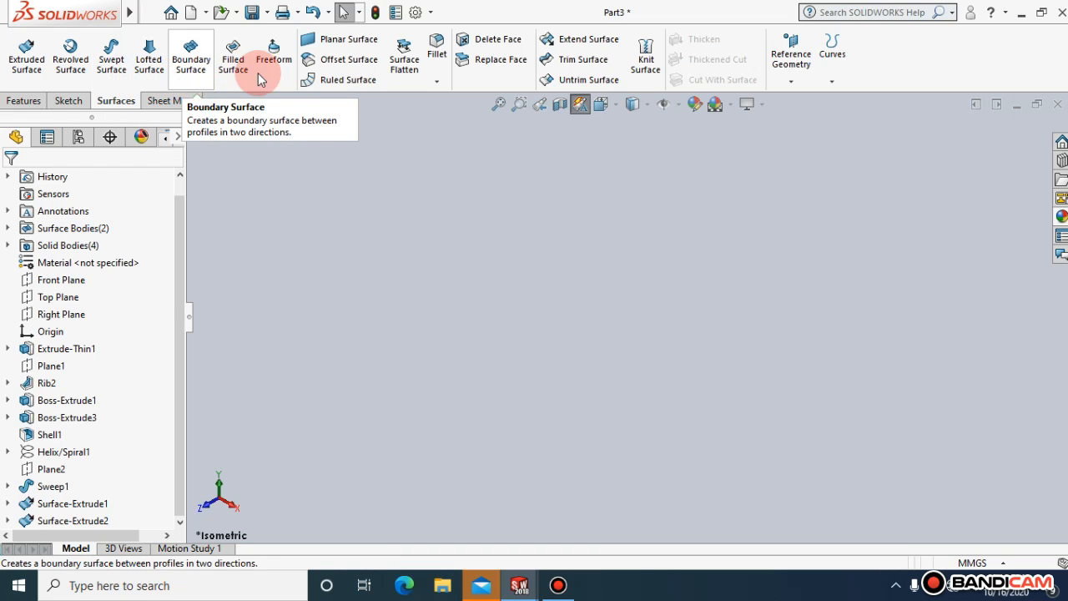
pyautogui.click(29, 100)
pyautogui.click(70, 101)
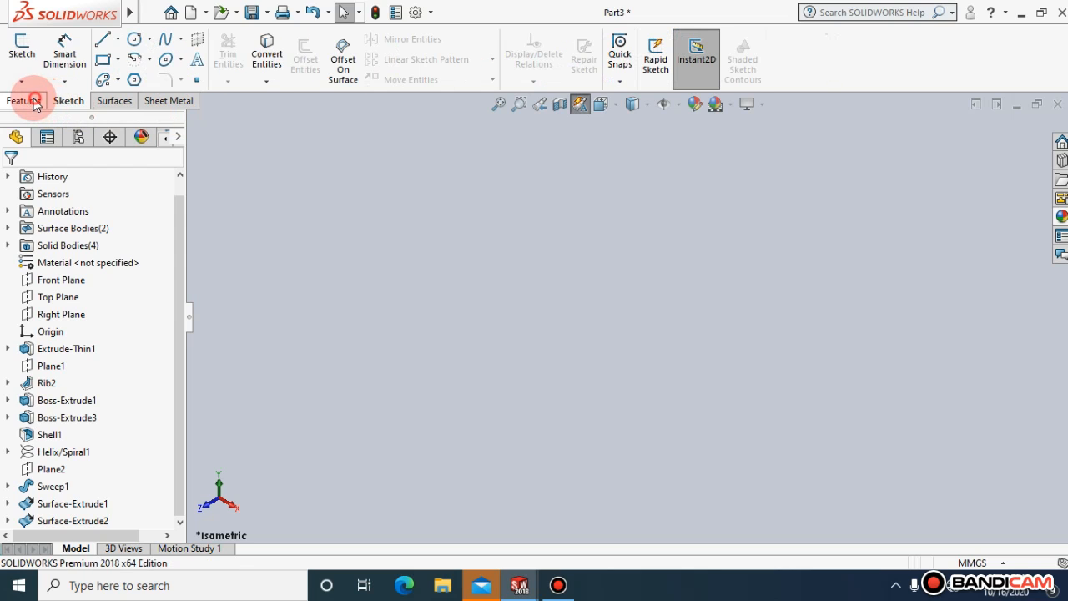
pyautogui.click(33, 101)
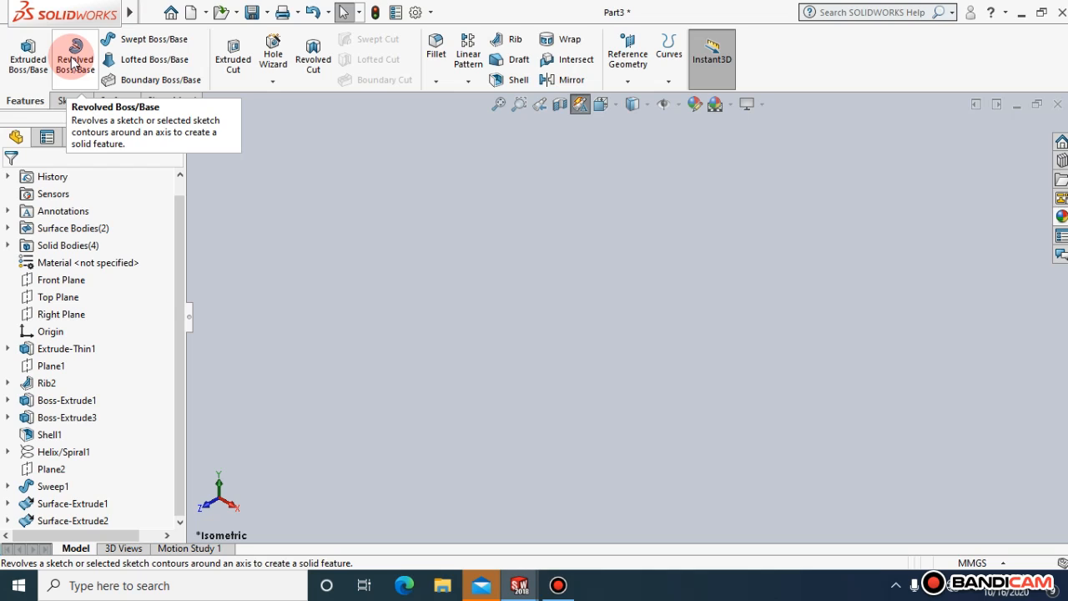
pyautogui.click(101, 104)
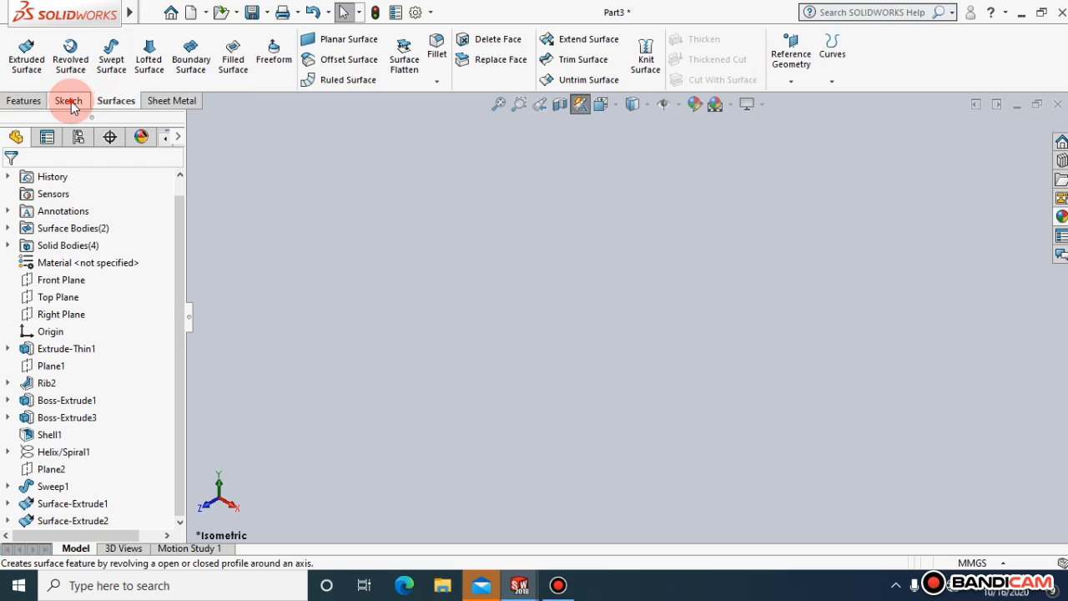
# Sketch a vertical line through the origin on the Front Plane and end the line chain
pyautogui.click(69, 101)
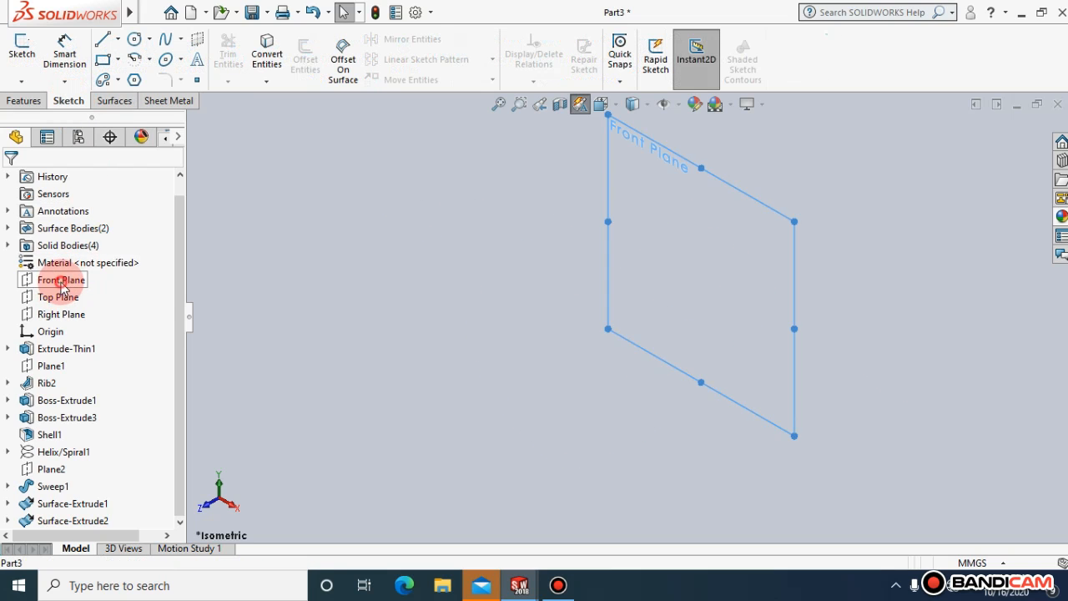
pyautogui.click(50, 280)
pyautogui.click(145, 260)
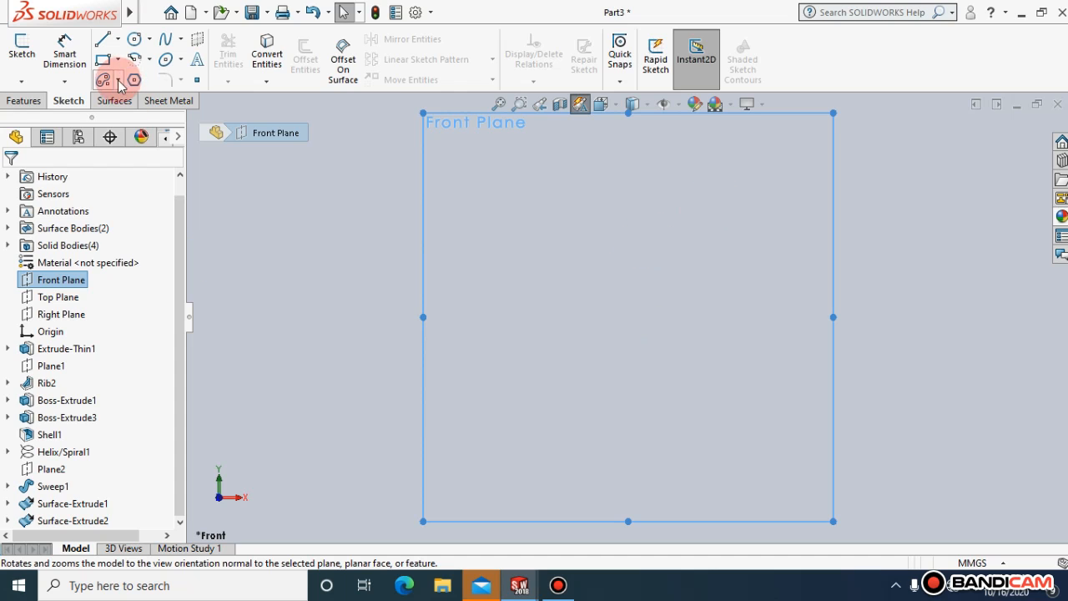
pyautogui.click(98, 48)
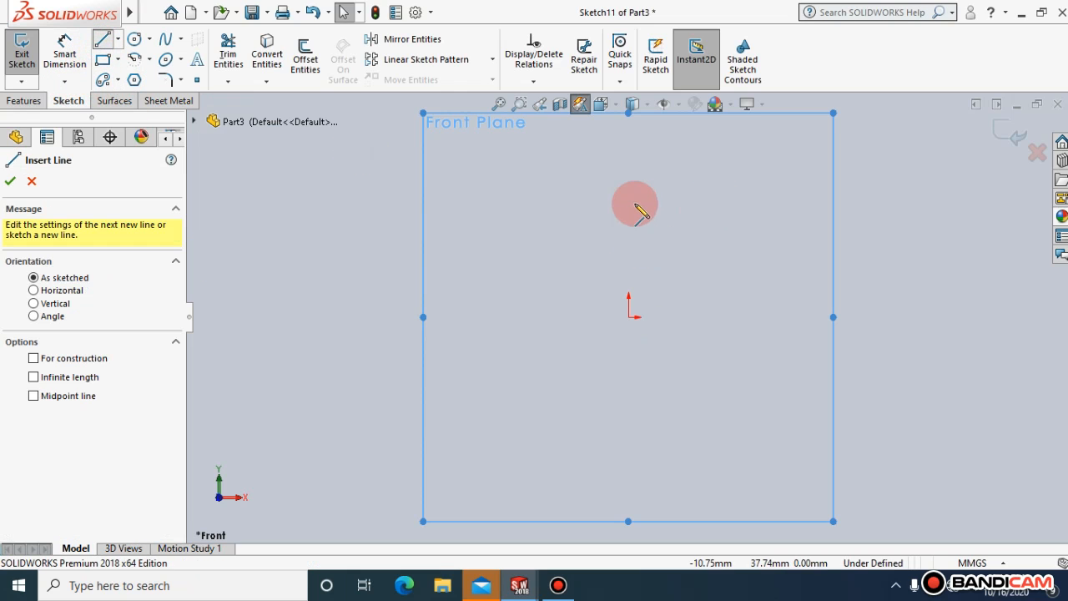
pyautogui.moveTo(649, 340); pyautogui.dragTo(632, 401)
pyautogui.click(629, 401)
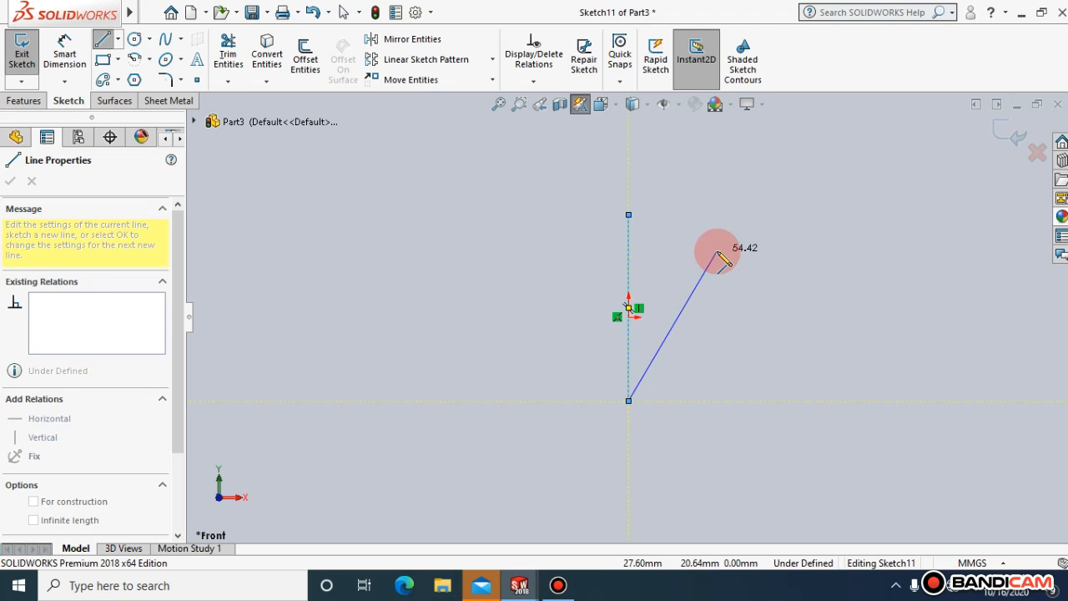
pyautogui.hotkey('ctrl', '7')
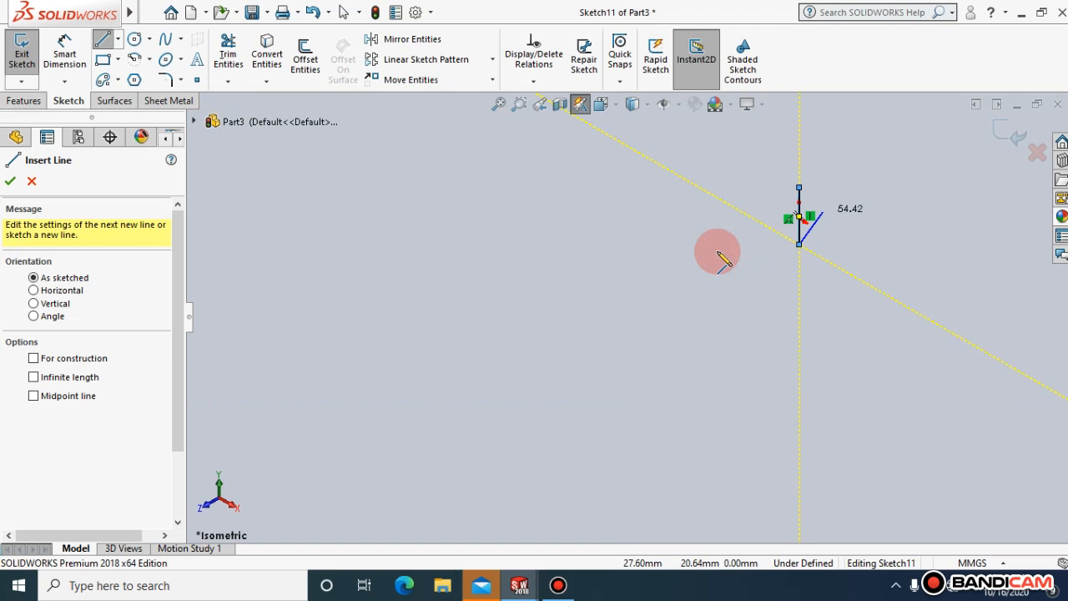
pyautogui.press('Escape')
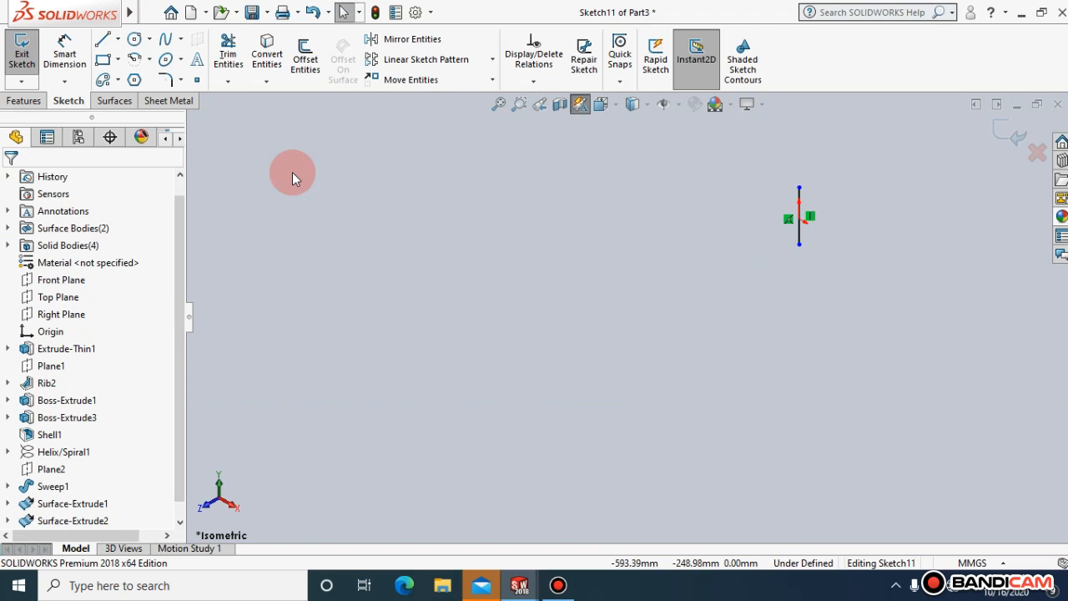
# Sketch a second vertical line about 58 mm long, parallel to the first and to its left, in the front view
pyautogui.hotkey('ctrl', '1')
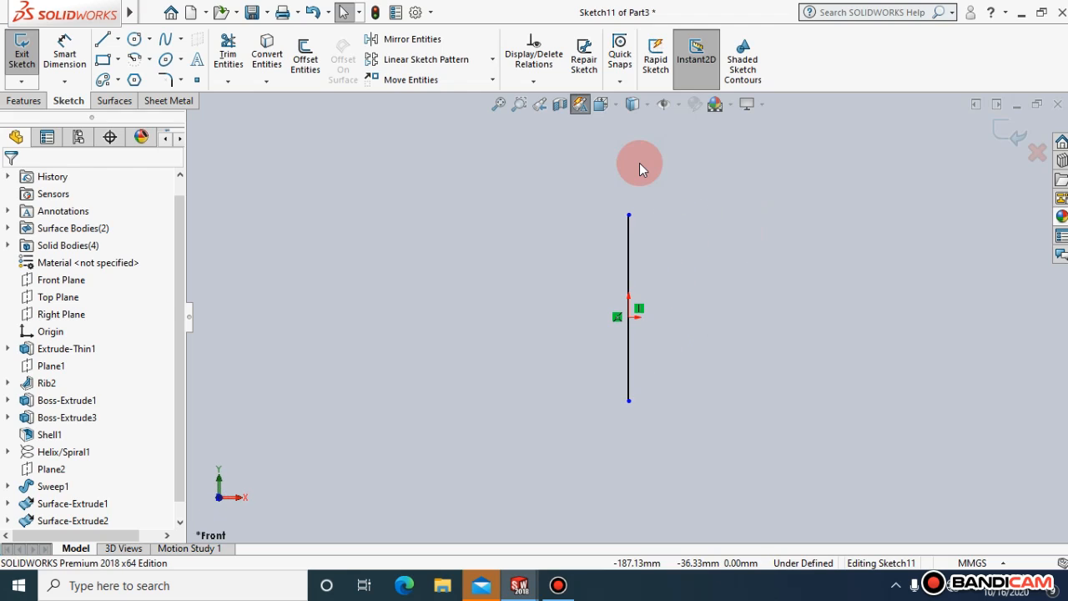
pyautogui.click(102, 38)
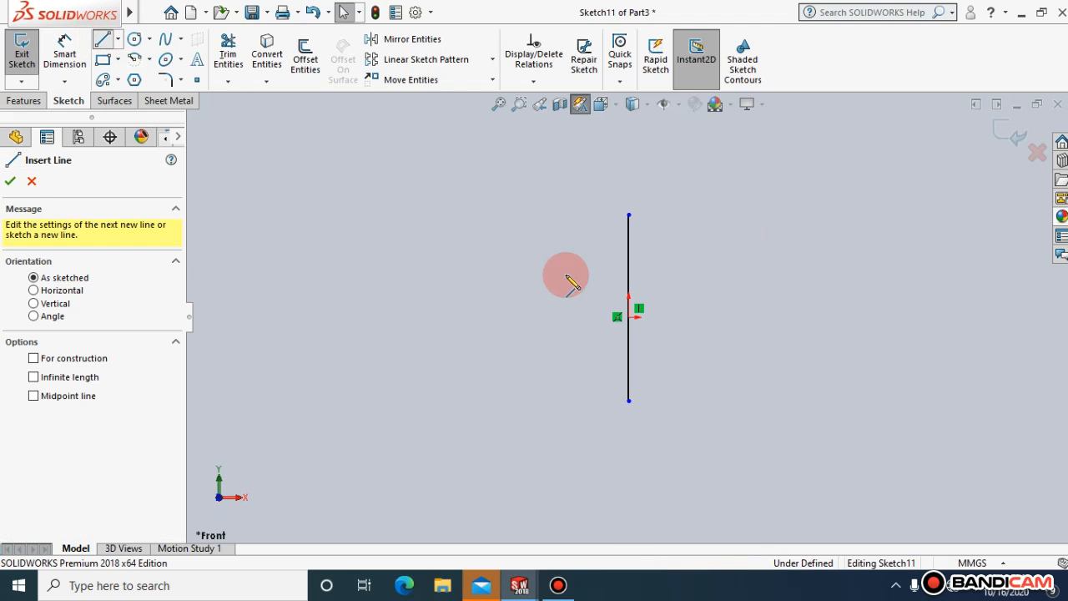
pyautogui.moveTo(573, 218); pyautogui.dragTo(574, 402)
pyautogui.click(15, 136)
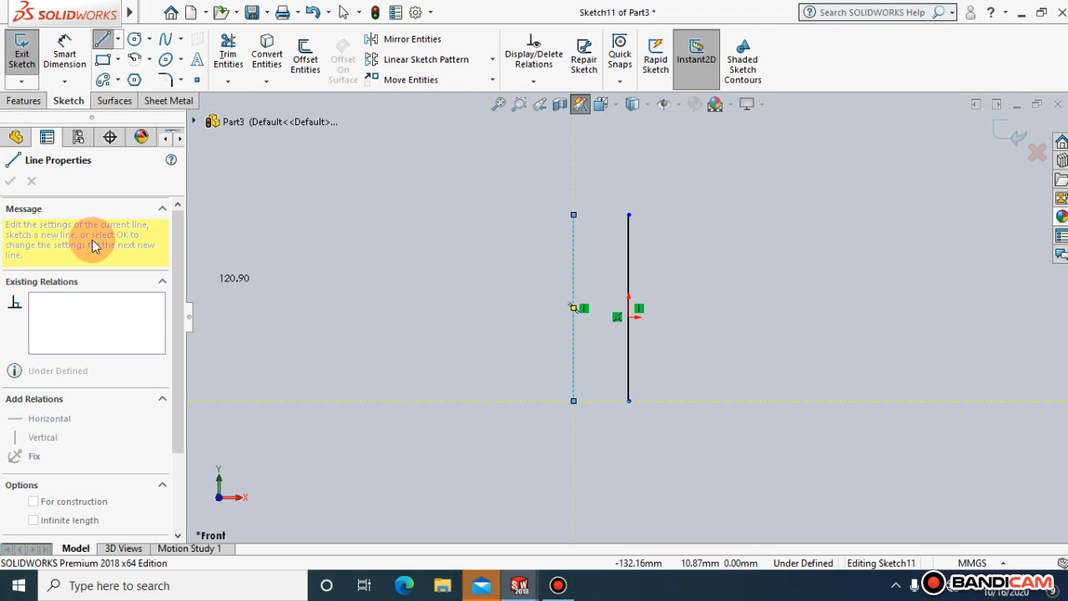
# Start a Revolved Surface with the left line as contour and try to accept it without an axis of revolution
pyautogui.click(114, 100)
pyautogui.click(89, 67)
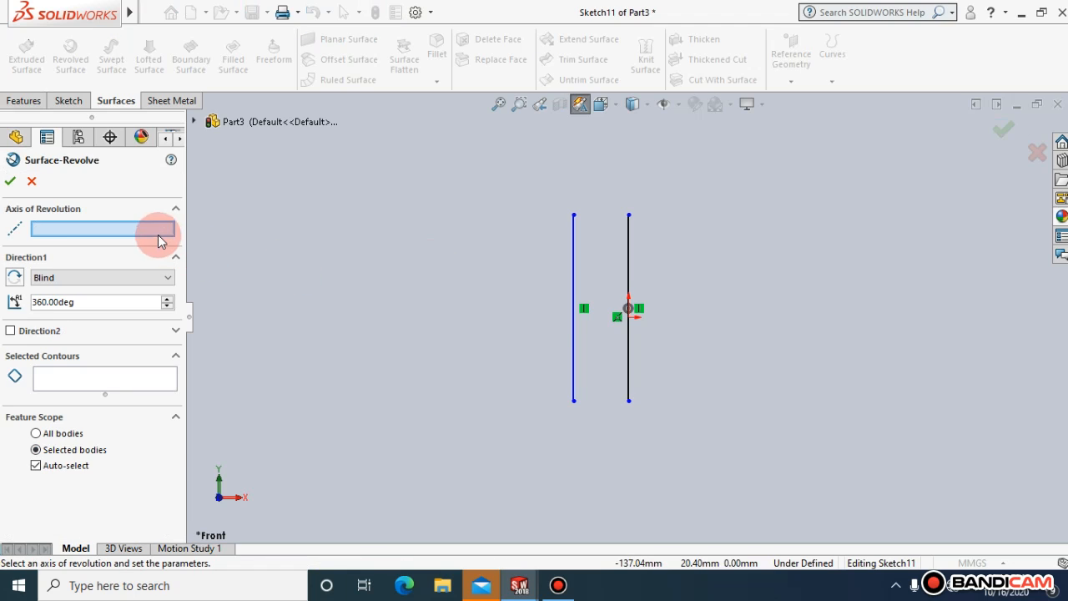
pyautogui.click(573, 321)
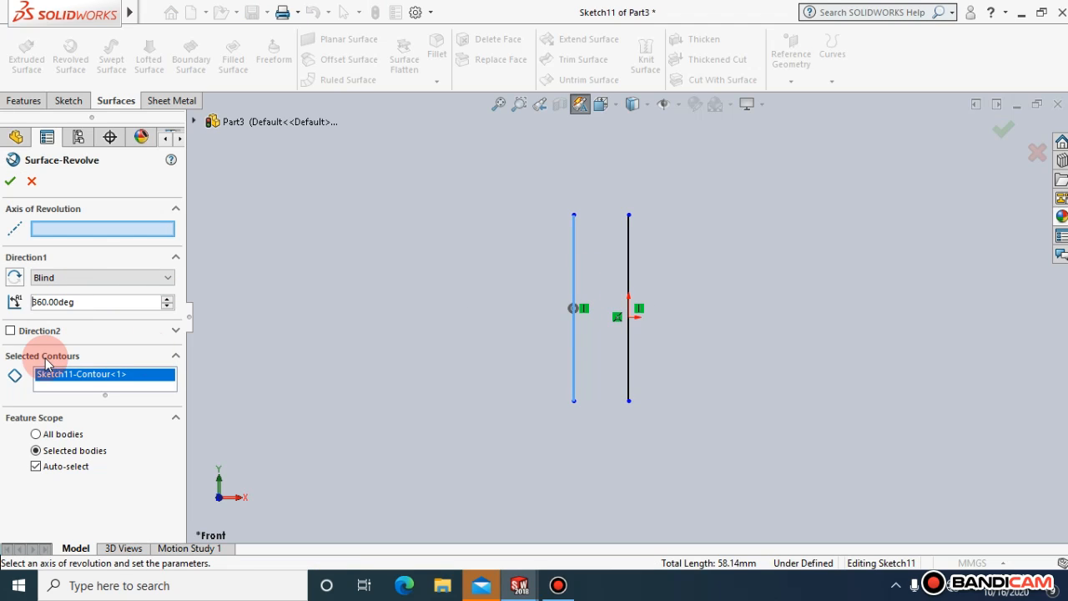
pyautogui.click(10, 182)
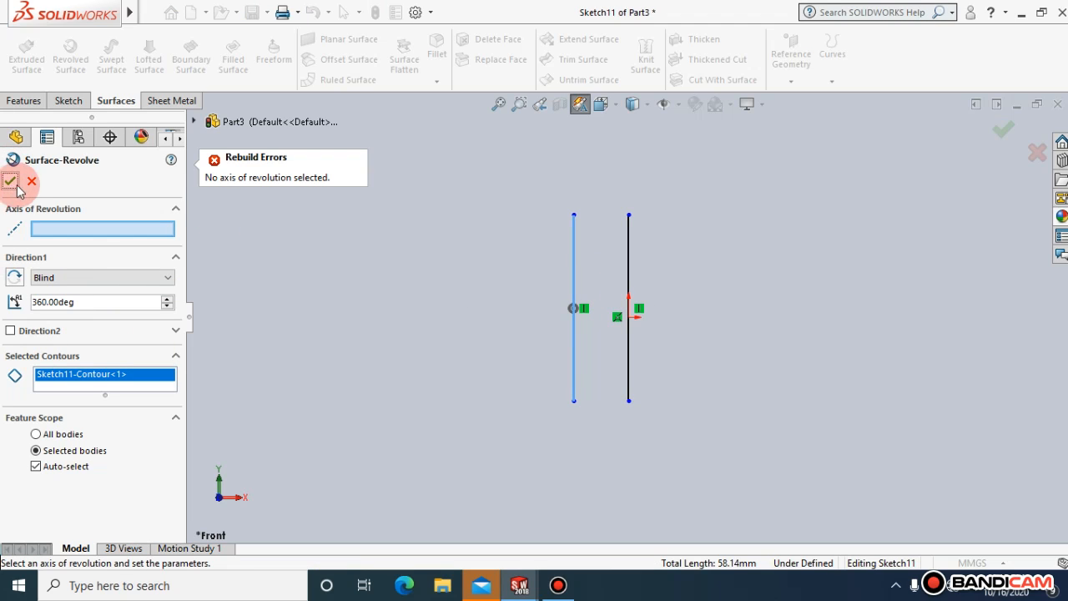
# Complete the blind 360° revolve with the line through the origin as additional contour and axis, and All bodies as feature scope
pyautogui.click(628, 263)
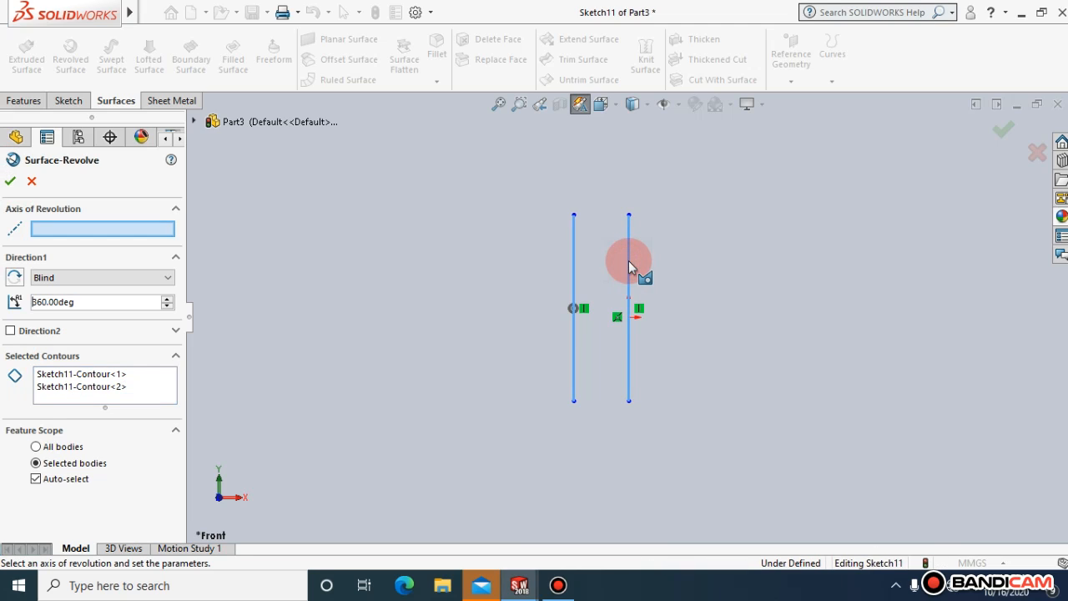
pyautogui.click(69, 277)
pyautogui.click(73, 292)
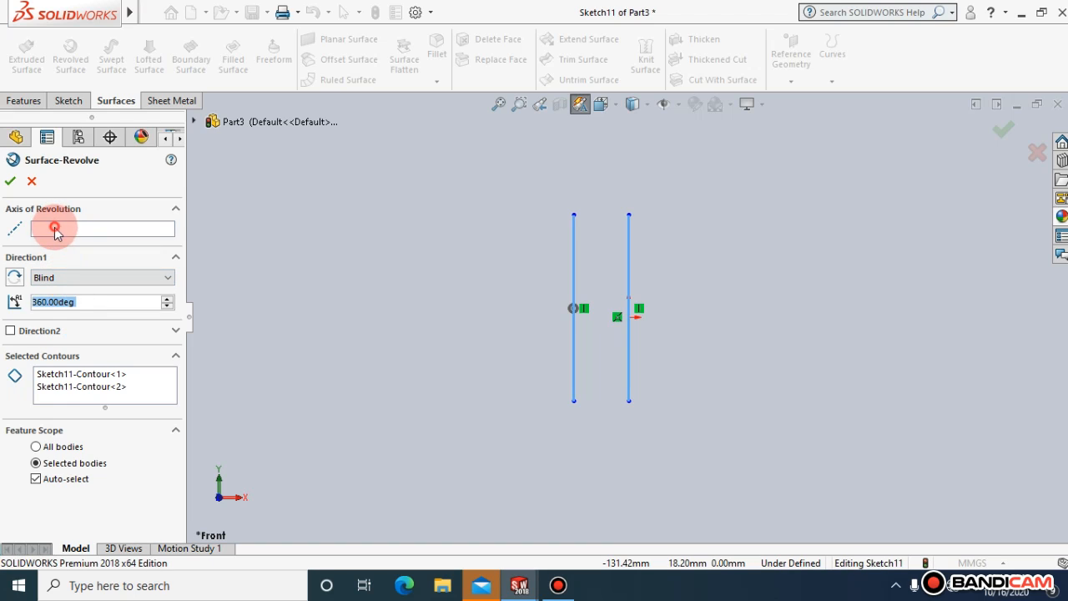
pyautogui.click(633, 306)
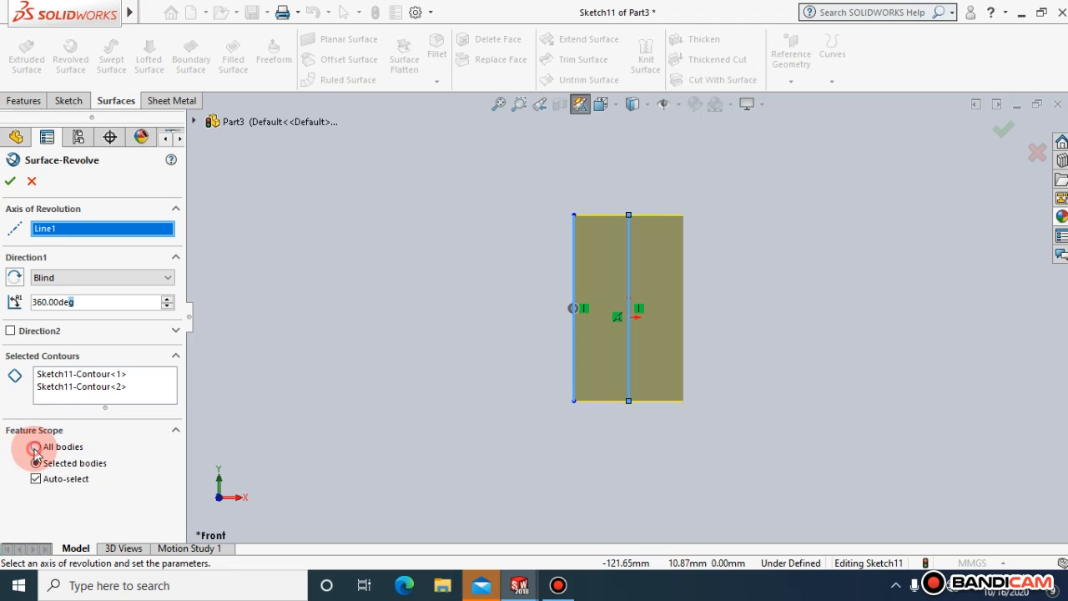
pyautogui.click(35, 447)
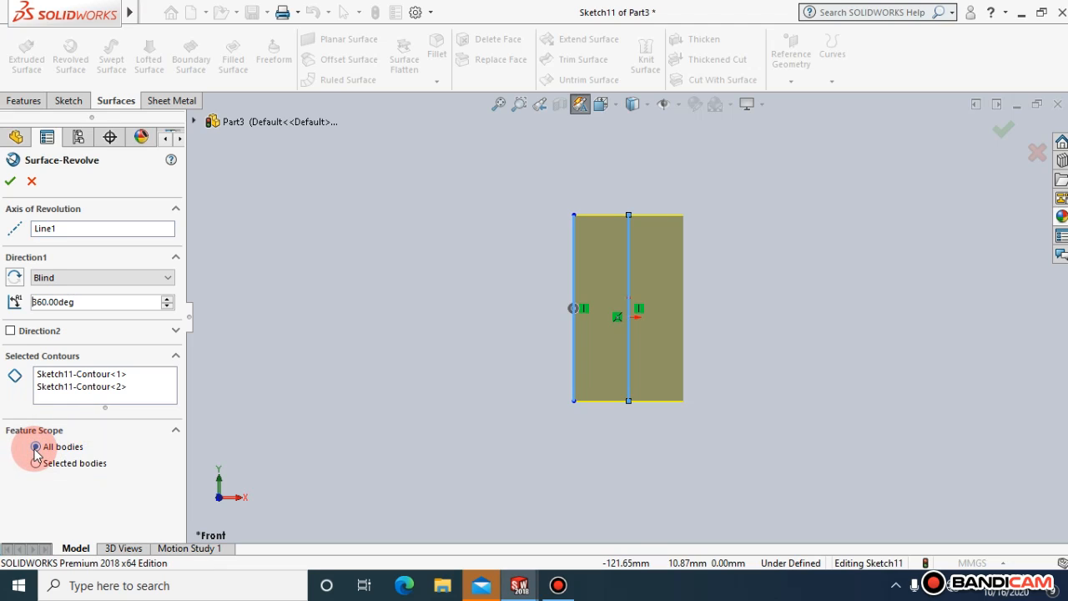
pyautogui.click(10, 181)
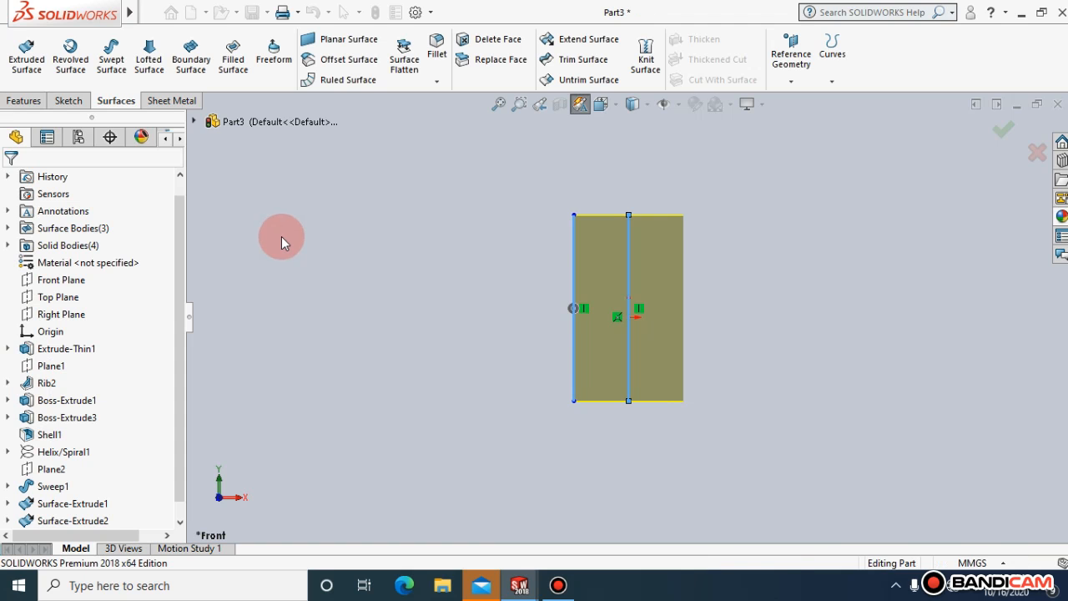
# Hide the revolved cylindrical surface body
pyautogui.click(616, 105)
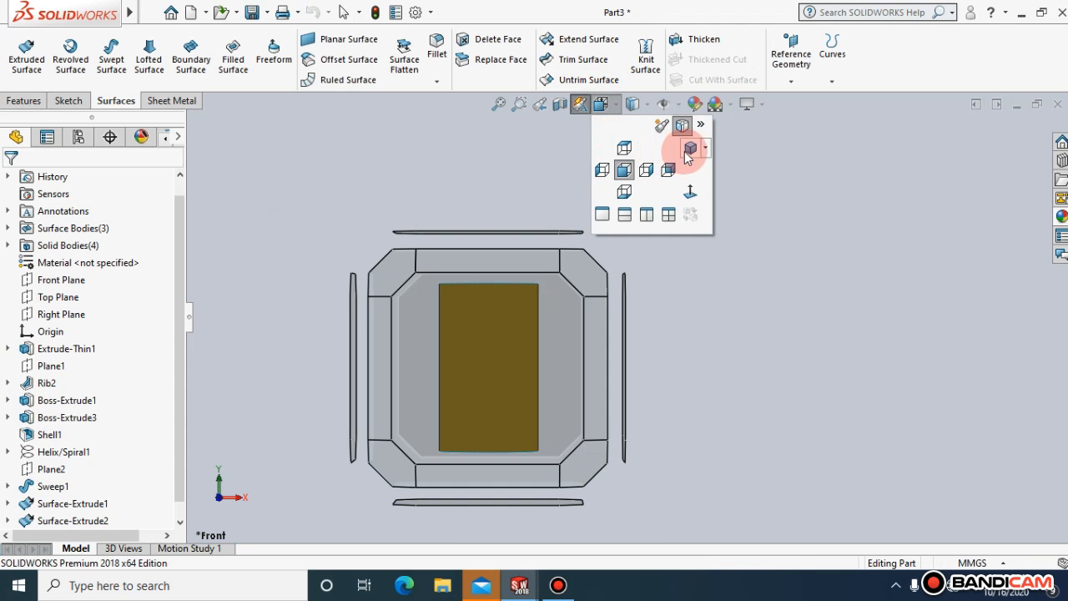
pyautogui.click(685, 148)
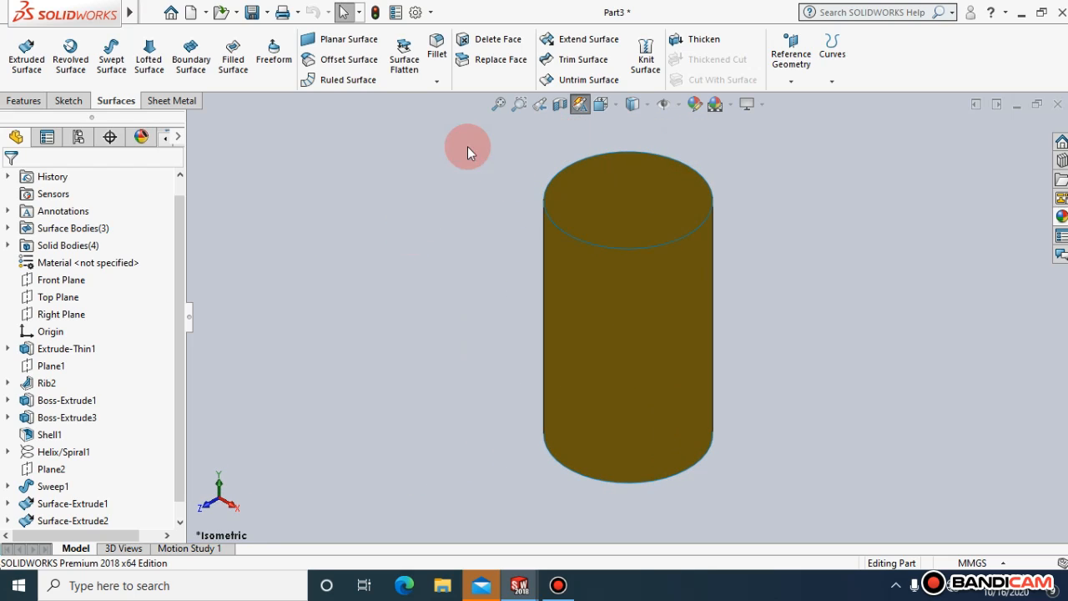
pyautogui.click(618, 104)
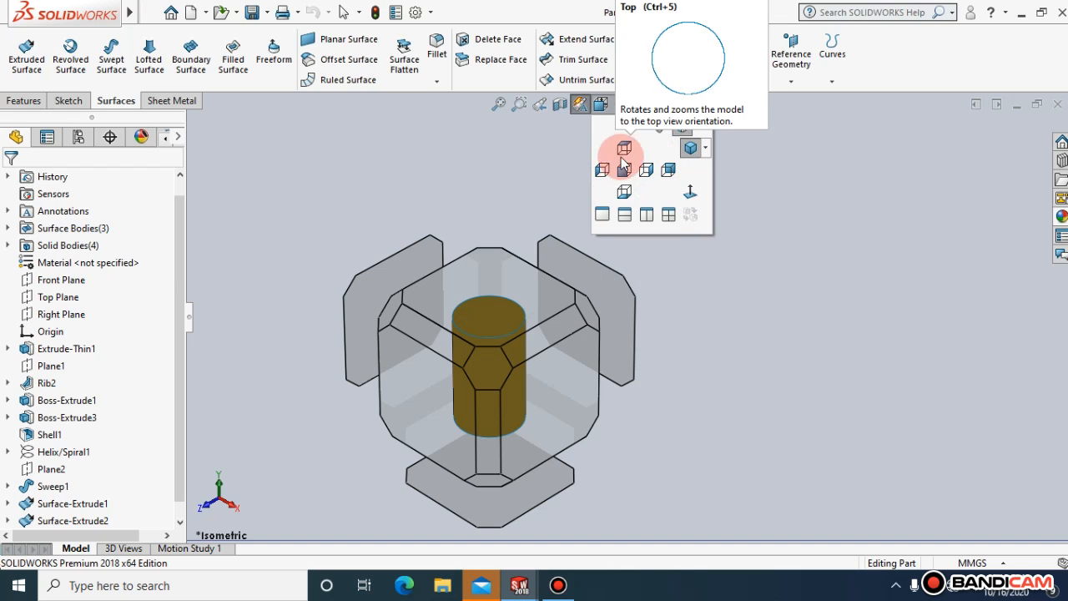
pyautogui.click(634, 158)
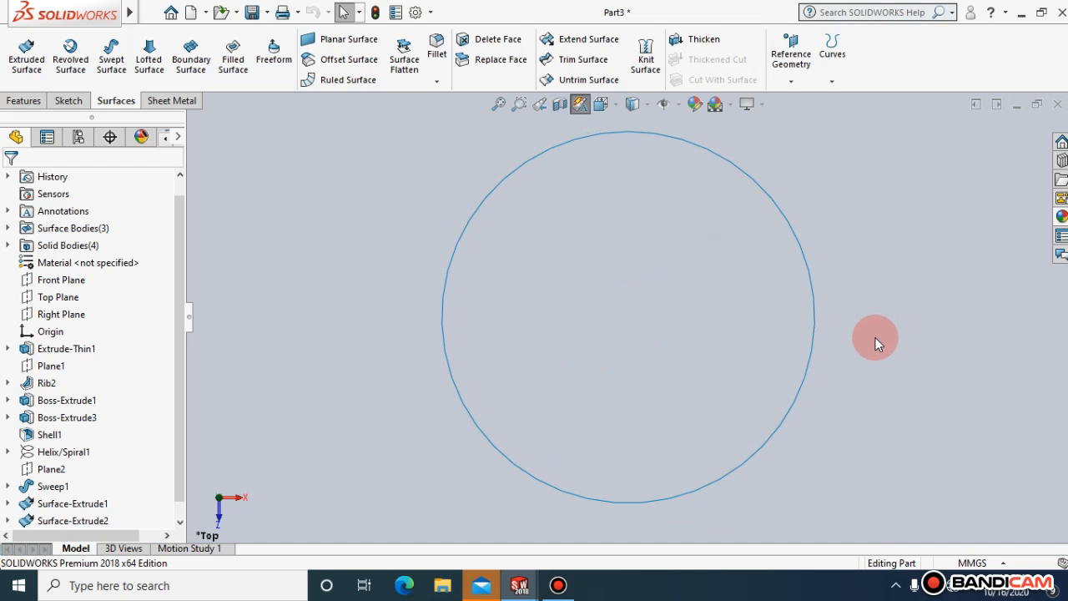
pyautogui.rightClick(814, 304)
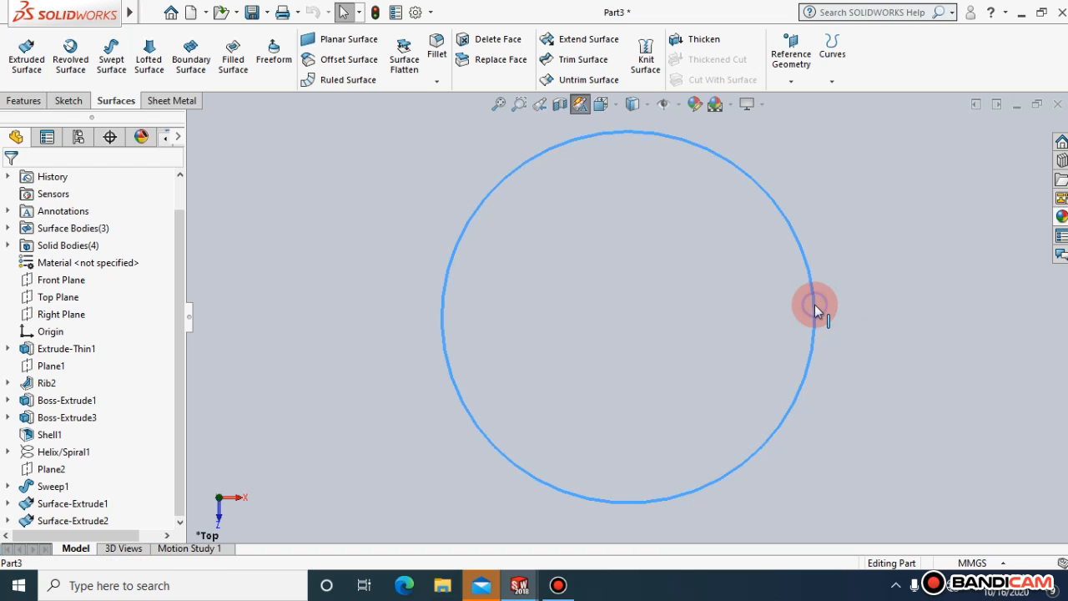
pyautogui.click(852, 282)
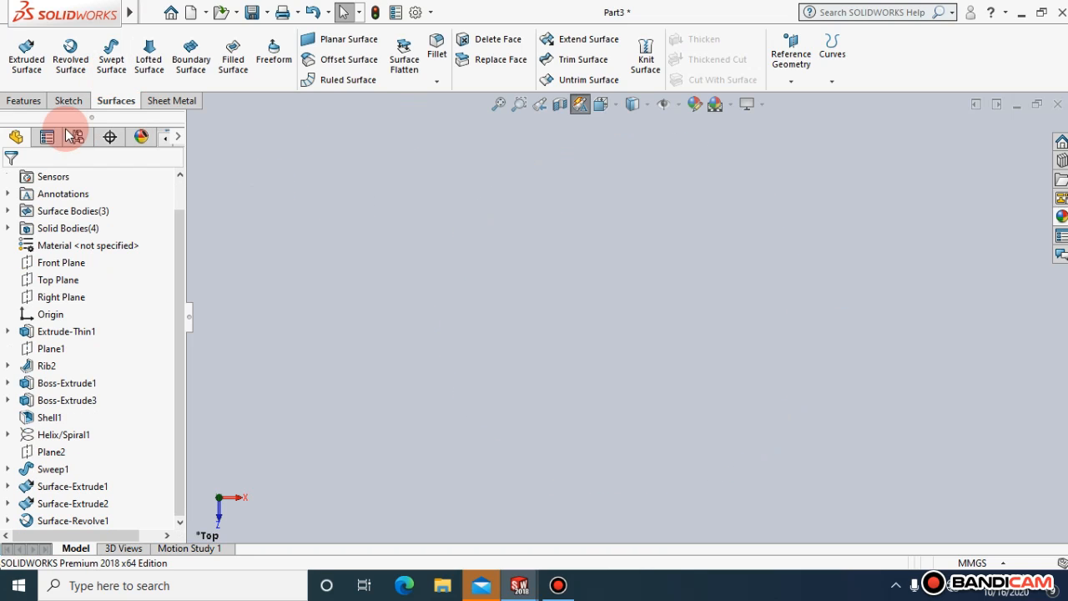
pyautogui.click(32, 100)
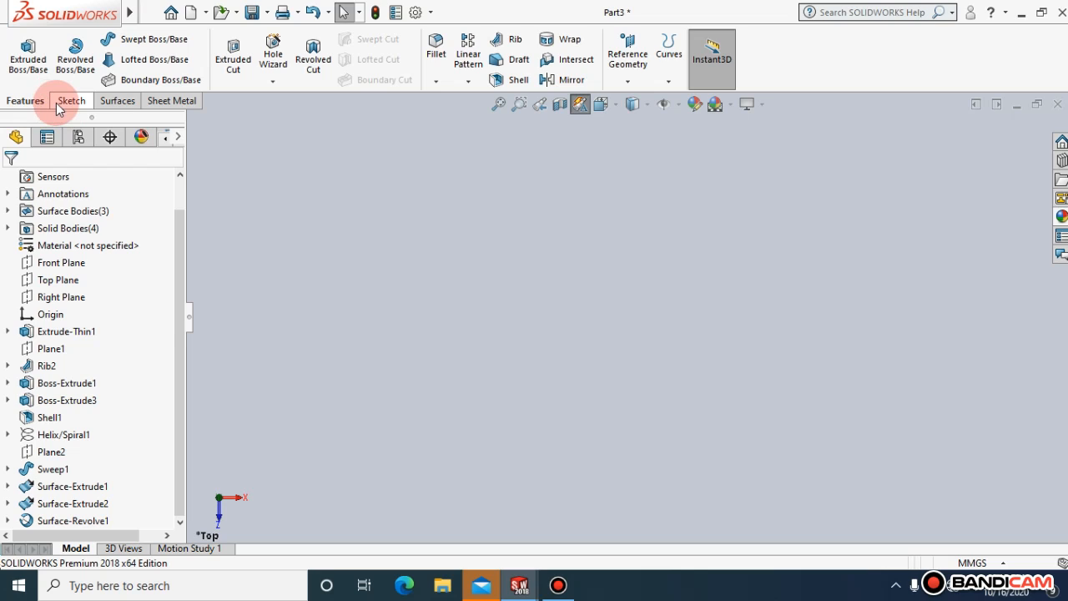
pyautogui.click(117, 102)
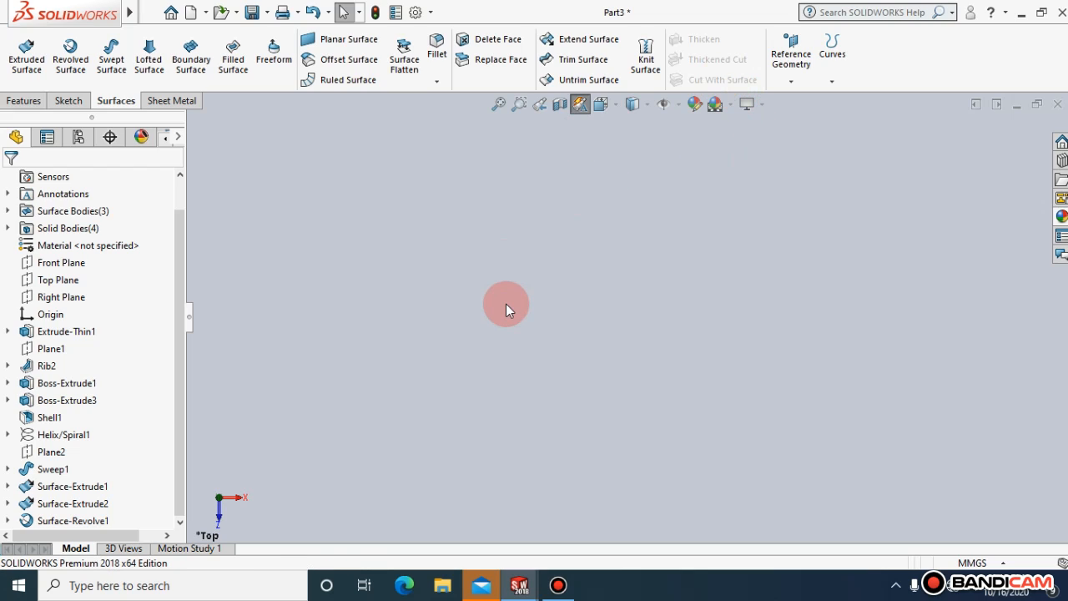
pyautogui.click(69, 101)
pyautogui.click(23, 100)
pyautogui.click(66, 104)
pyautogui.click(13, 104)
pyautogui.click(59, 104)
pyautogui.click(22, 105)
# Sketch a single horizontal line on the Front Plane, just below the origin and extending to both sides of it
pyautogui.click(68, 100)
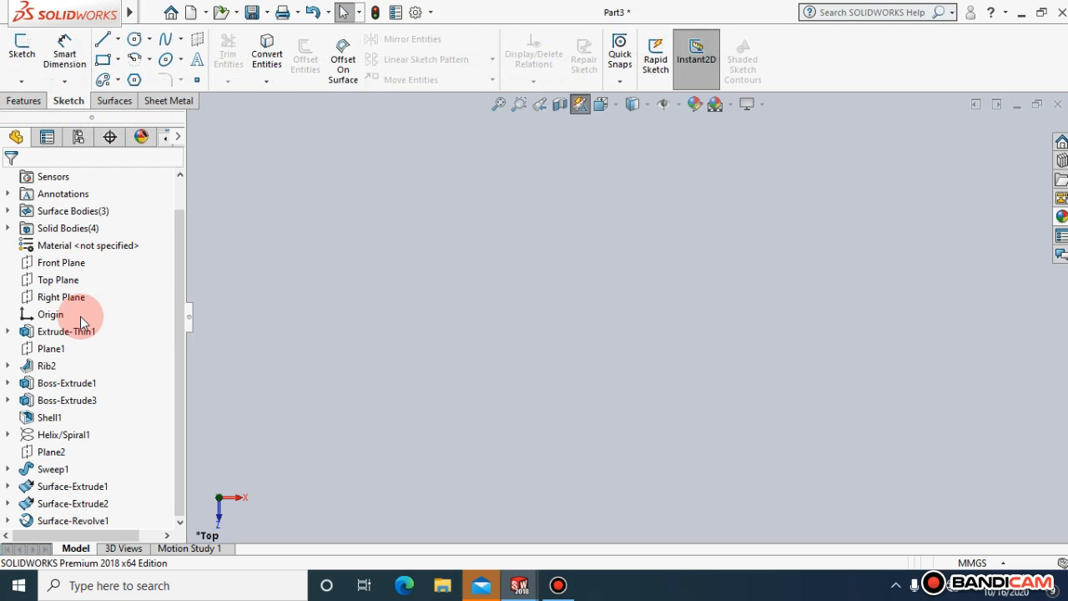
pyautogui.click(114, 261)
pyautogui.click(143, 232)
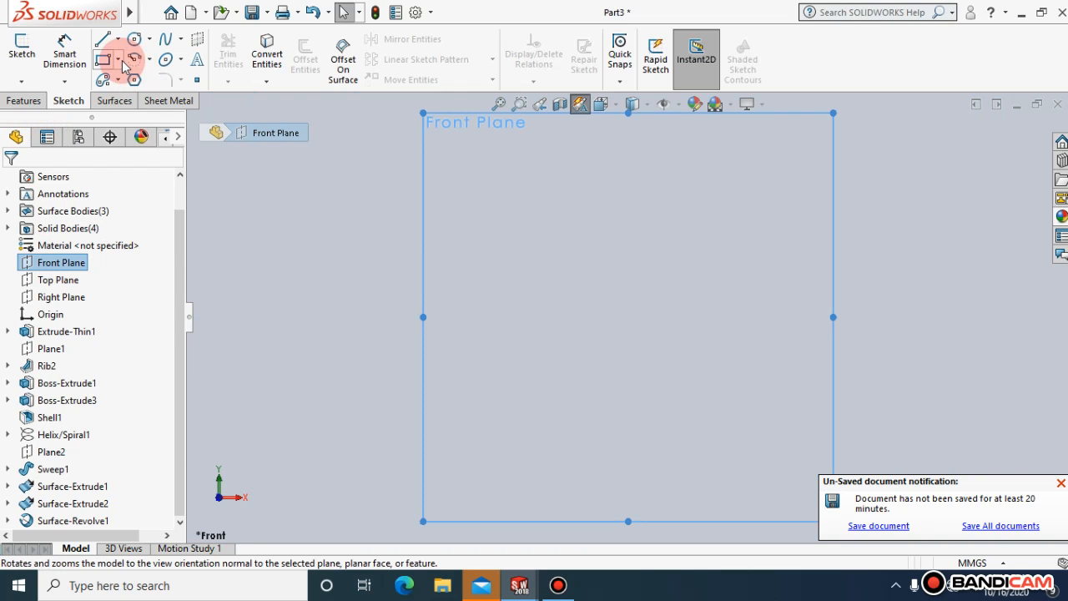
pyautogui.click(102, 39)
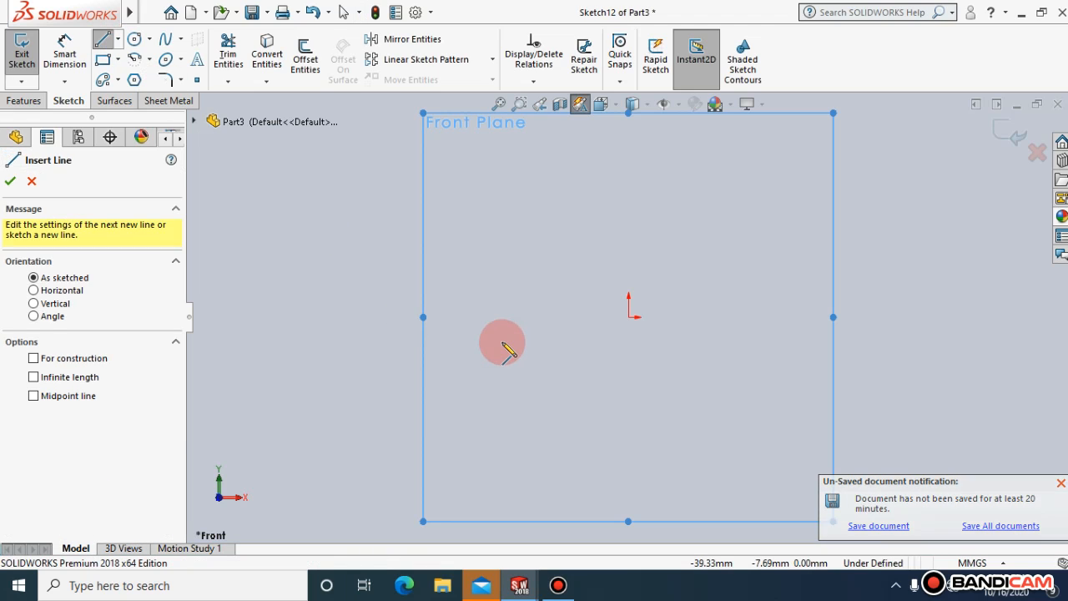
pyautogui.click(432, 325)
pyautogui.click(697, 324)
pyautogui.press('Escape')
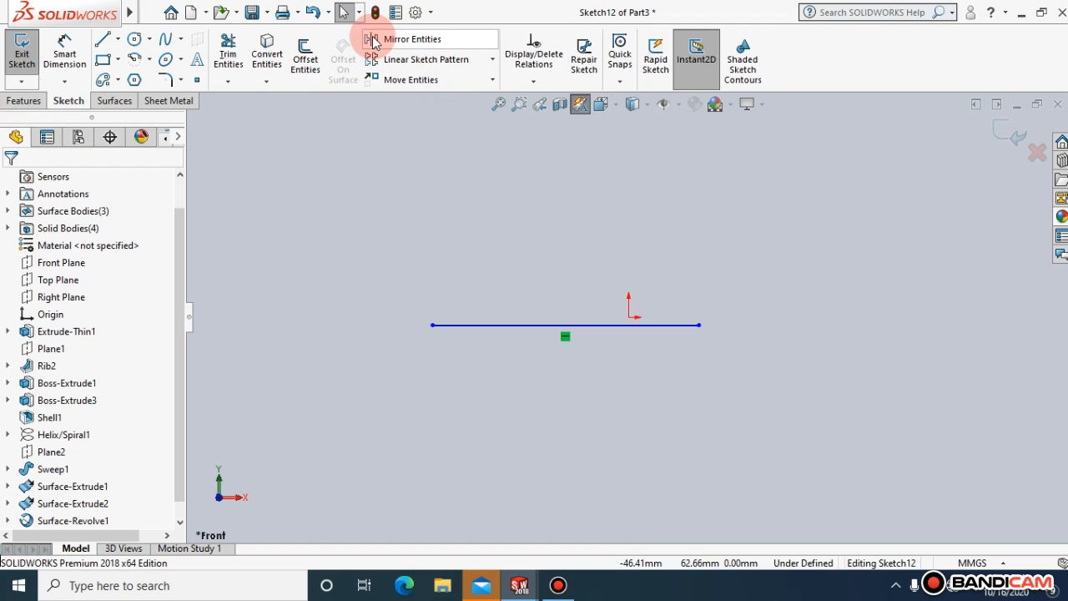
# Create a blind Extruded Surface from the horizontal line with a depth of 200 mm
pyautogui.click(123, 101)
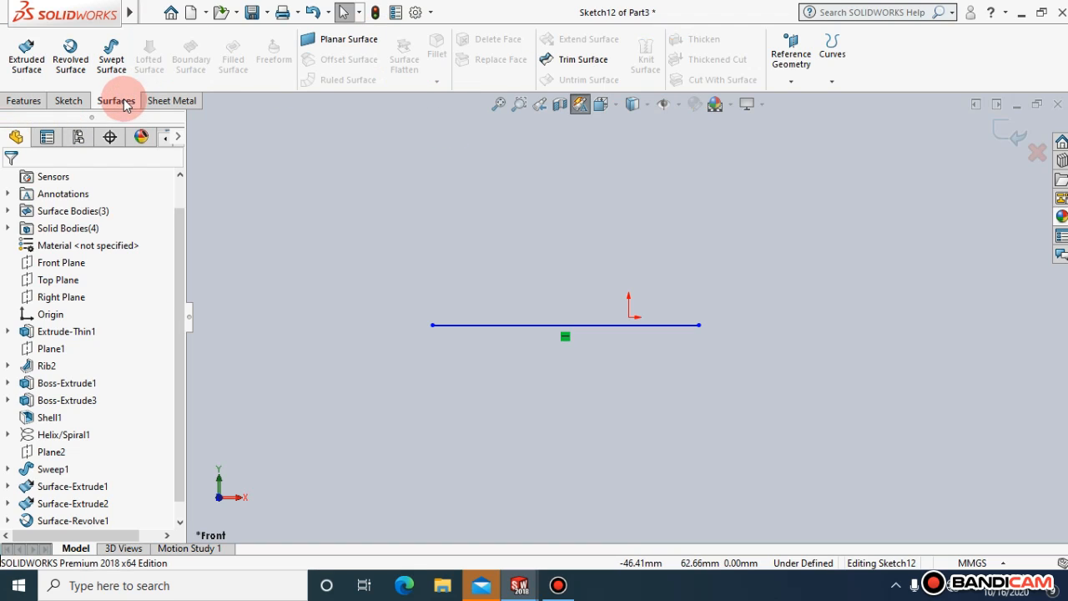
pyautogui.click(40, 70)
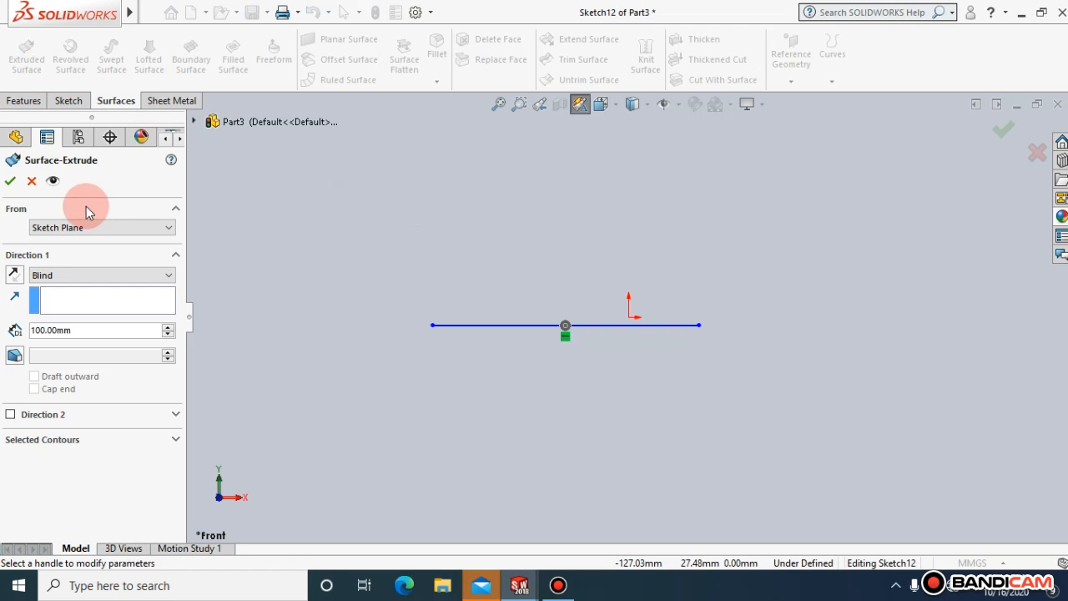
pyautogui.click(614, 107)
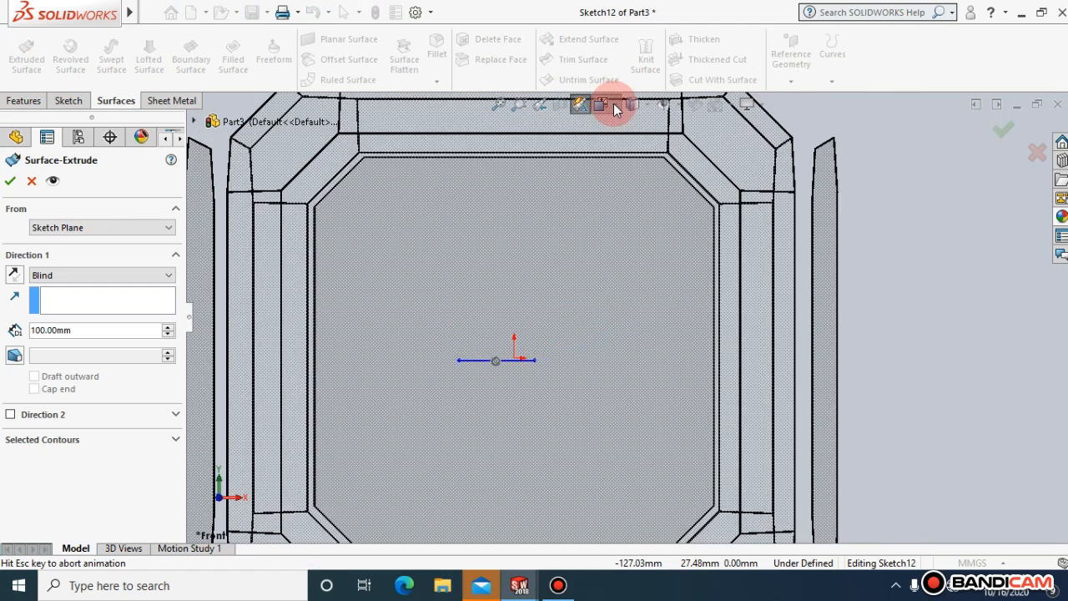
pyautogui.moveTo(616, 107)
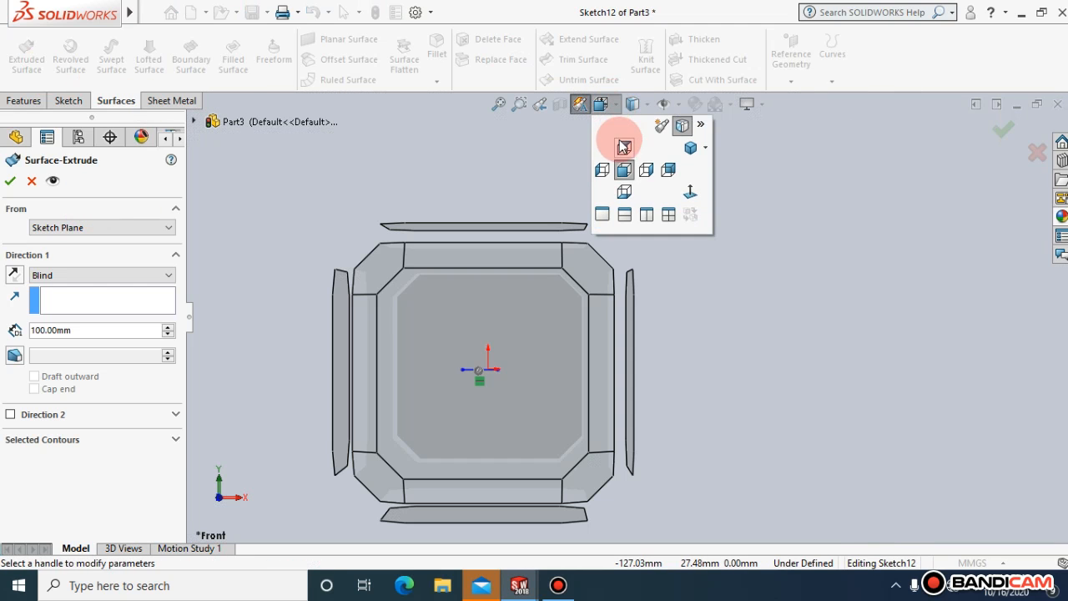
pyautogui.click(689, 149)
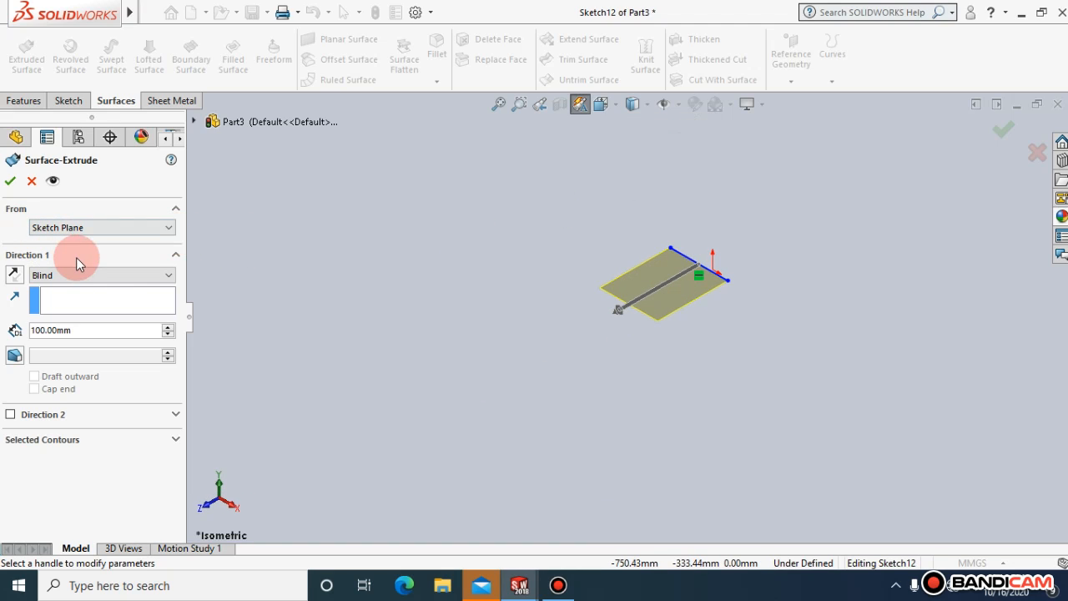
pyautogui.click(83, 324)
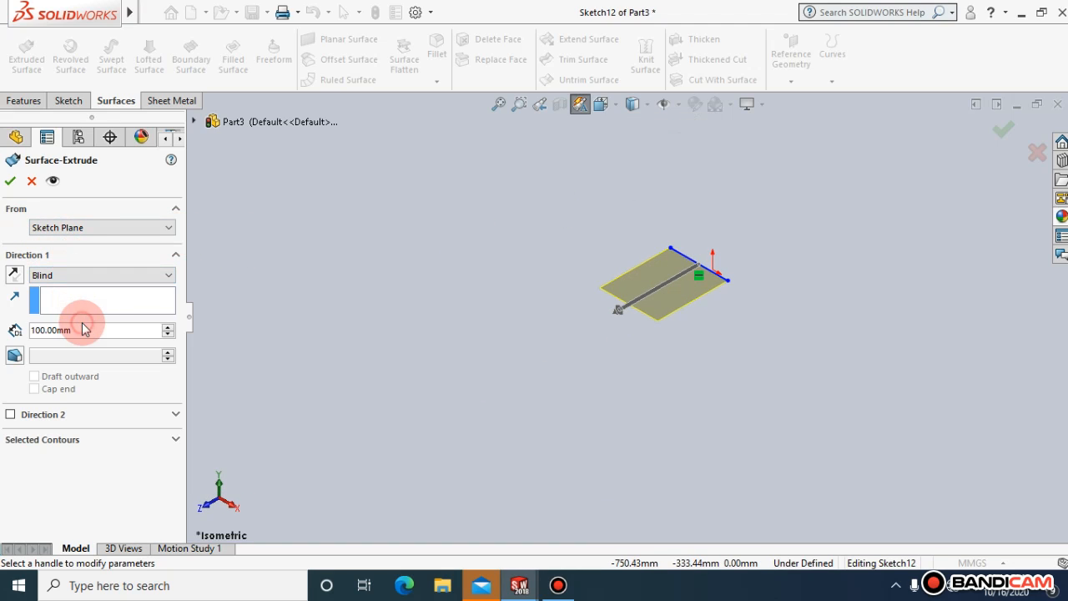
pyautogui.click(88, 332)
pyautogui.doubleClick(91, 330)
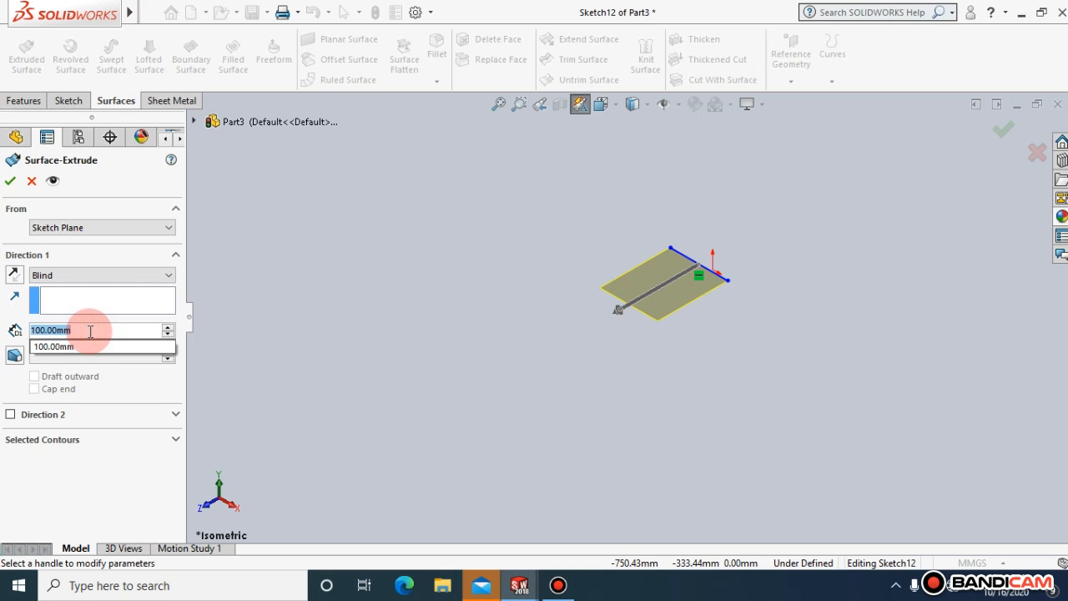
pyautogui.write('200')
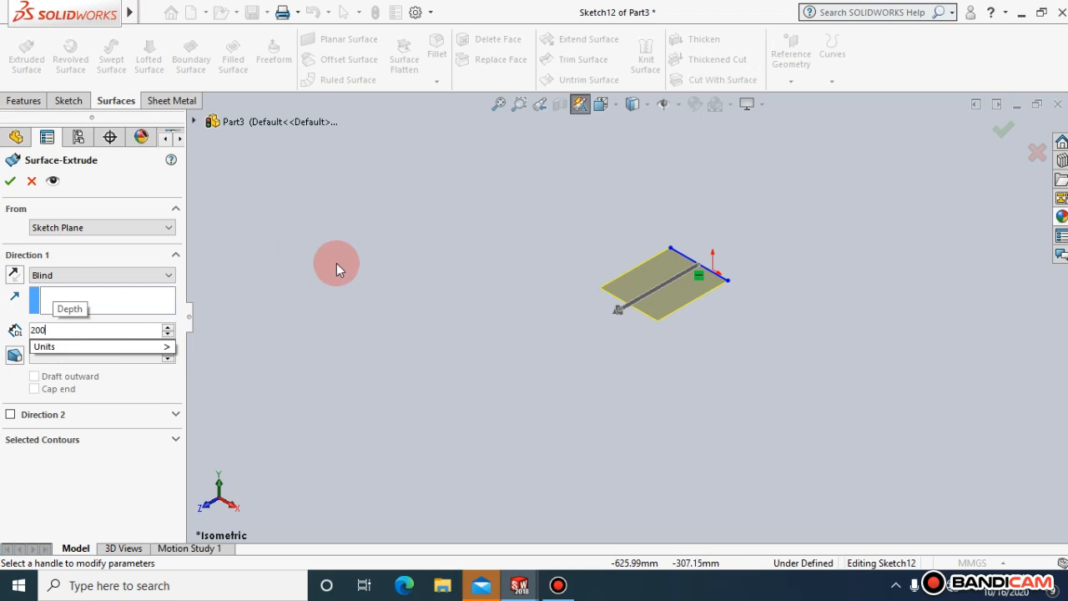
pyautogui.press('Return')
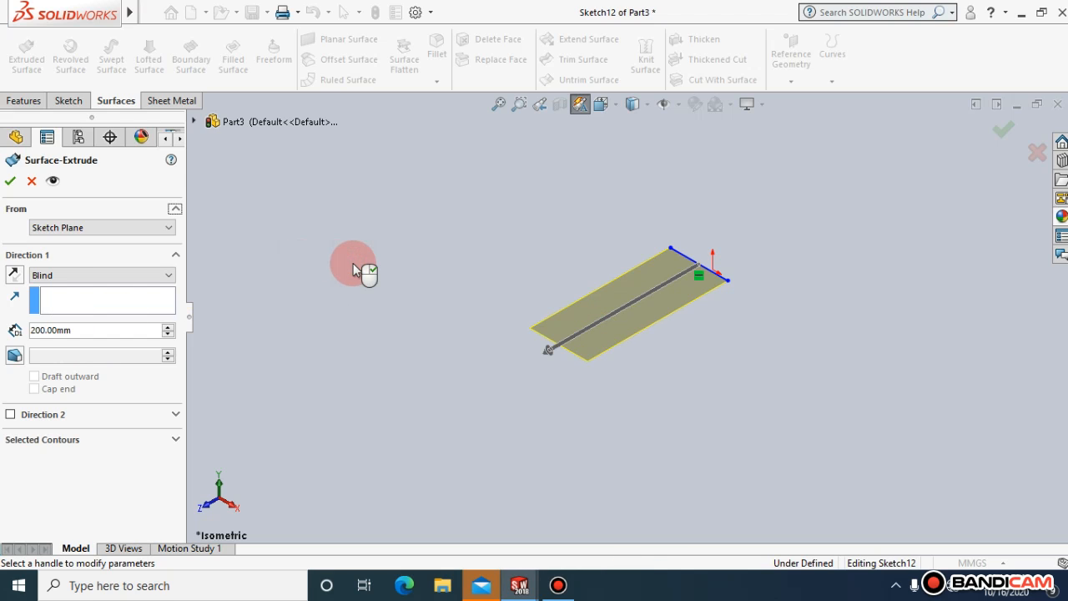
pyautogui.click(10, 180)
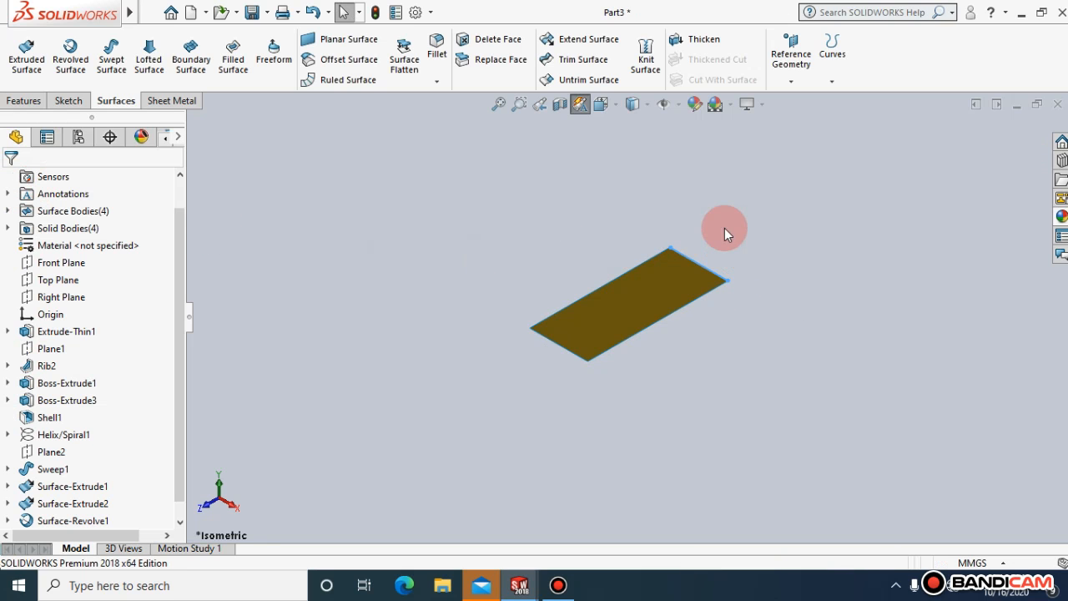
# Thicken the extruded rectangular surface by 20 mm without merging the result, and hide the thickened body
pyautogui.click(705, 40)
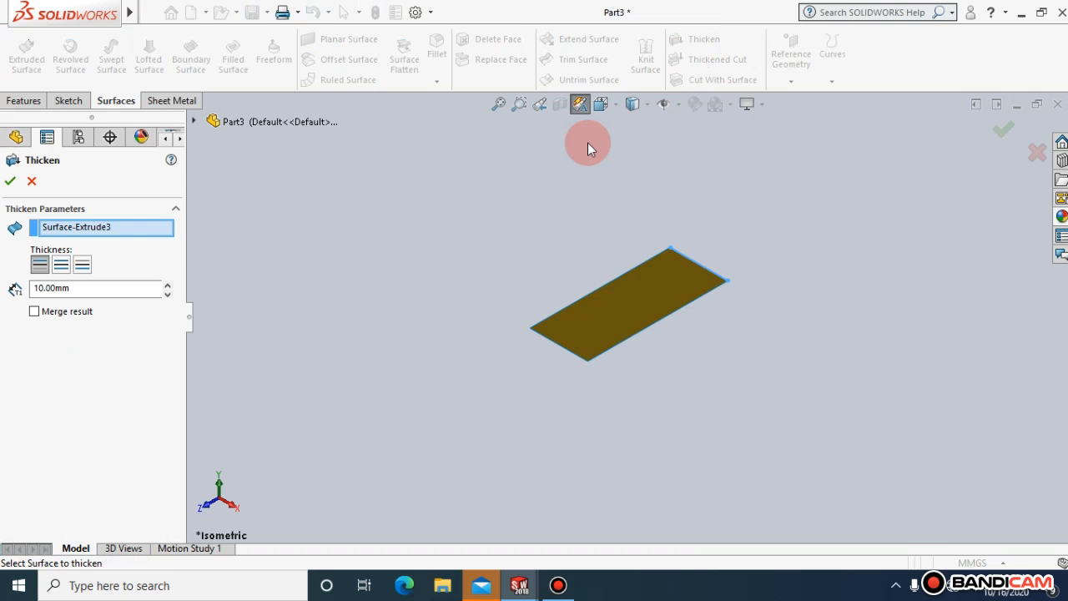
pyautogui.click(73, 288)
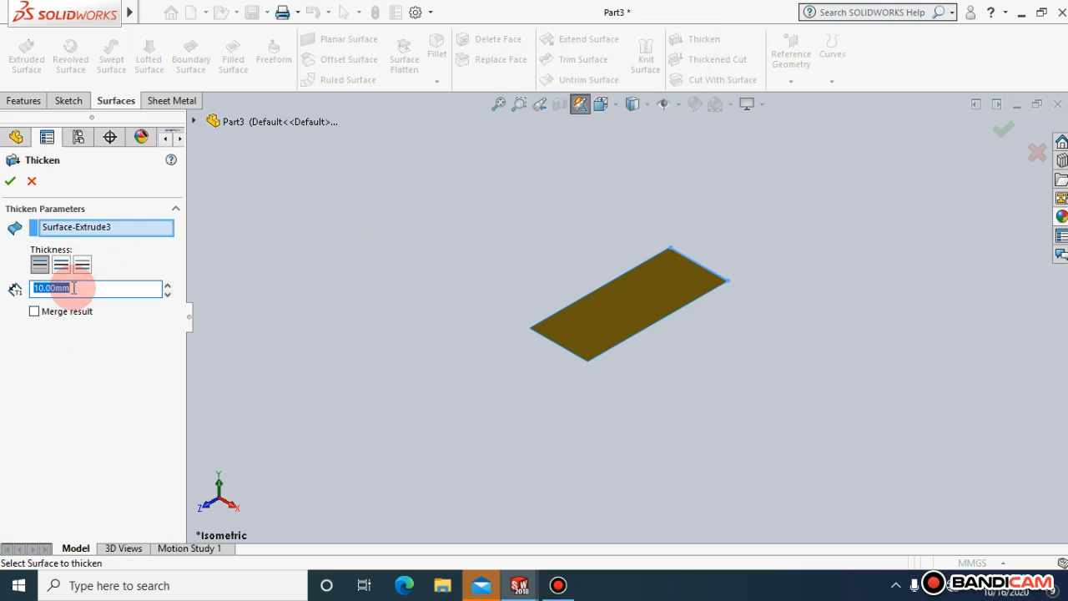
pyautogui.write('20')
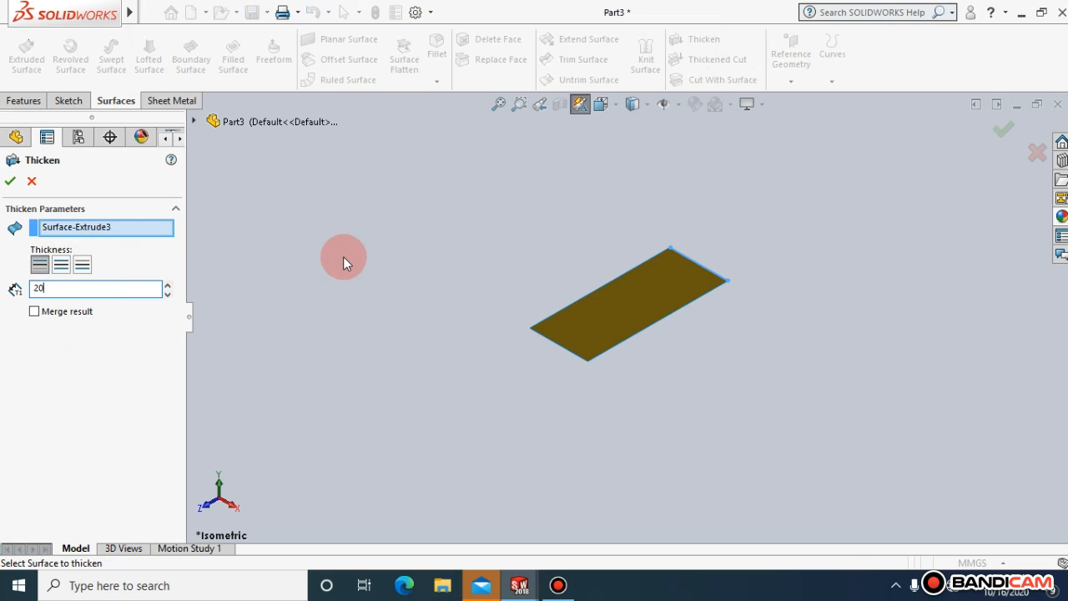
pyautogui.press('Return')
pyautogui.click(11, 180)
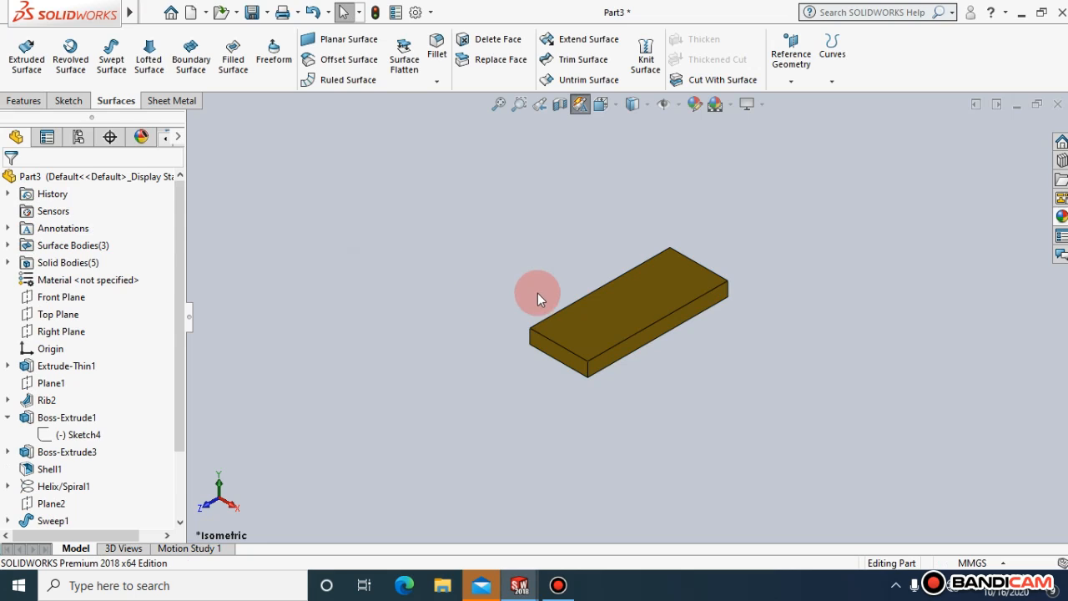
pyautogui.rightClick(583, 316)
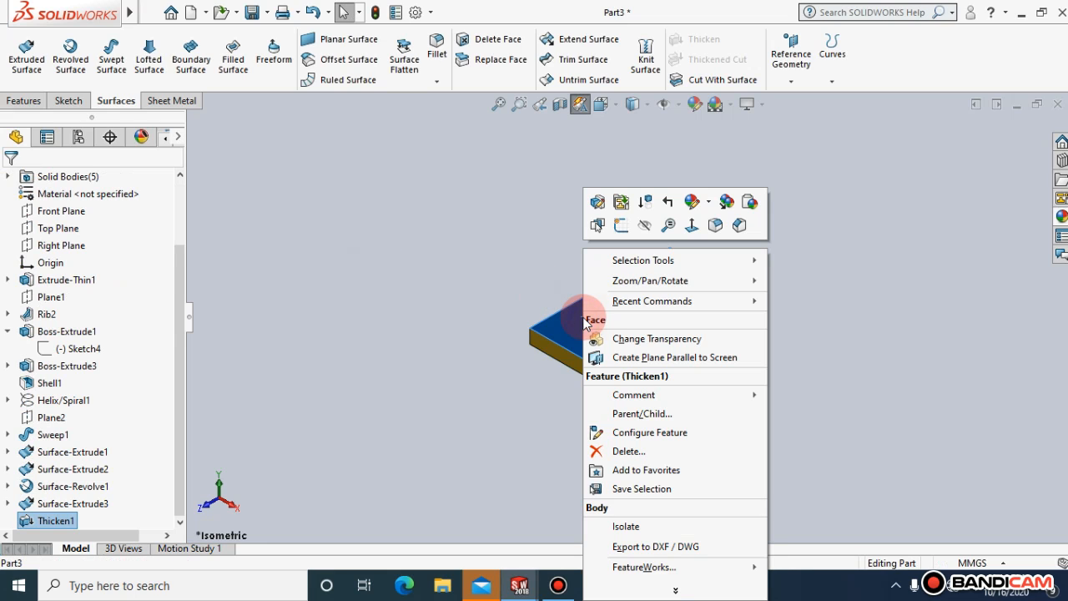
pyautogui.click(643, 226)
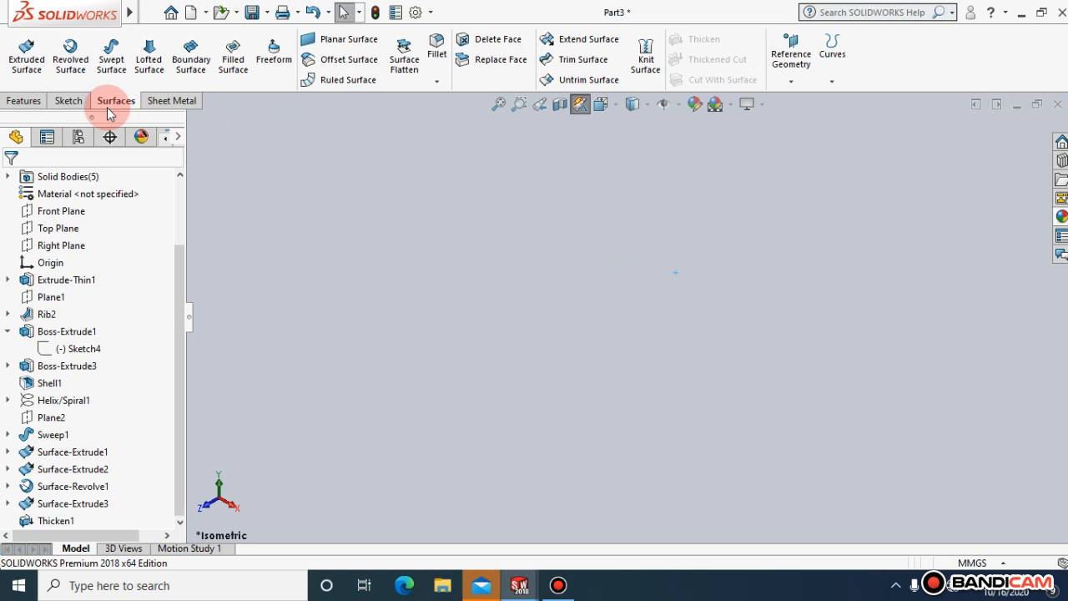
pyautogui.click(24, 100)
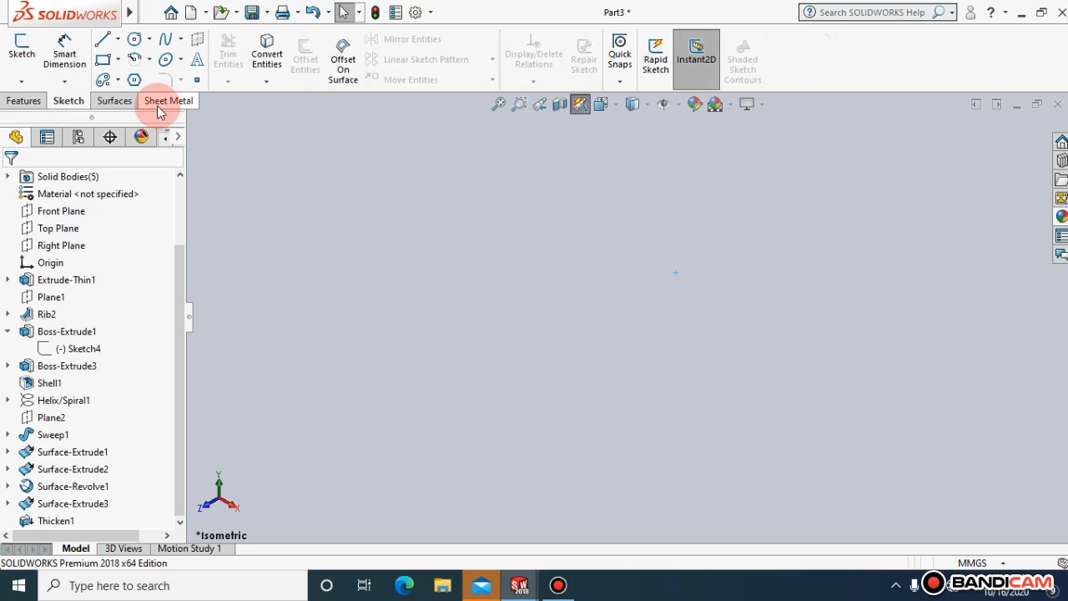
pyautogui.click(117, 104)
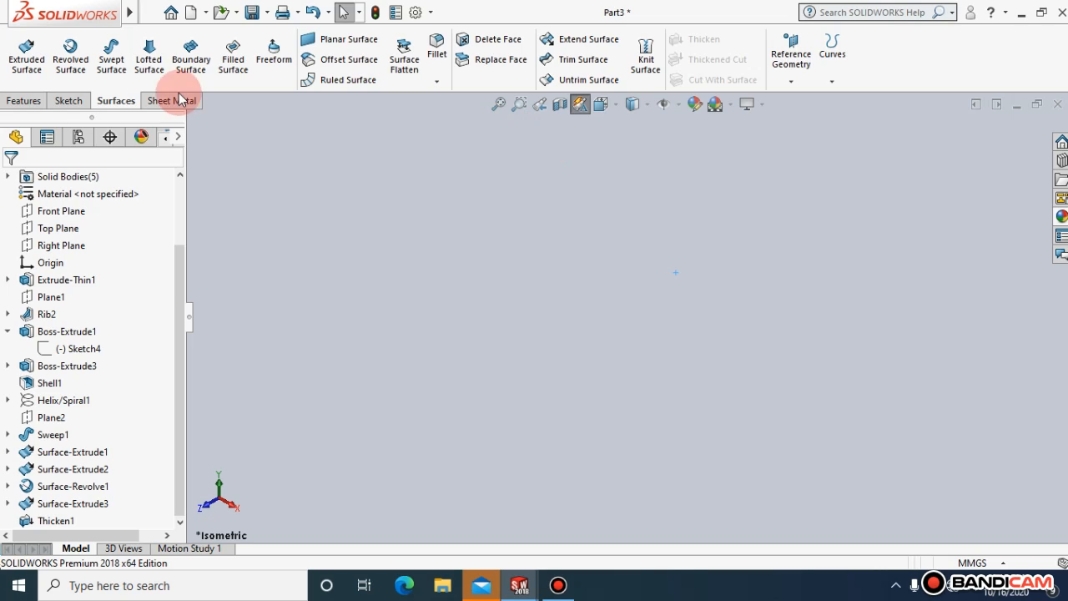
pyautogui.click(17, 101)
pyautogui.click(77, 101)
pyautogui.click(26, 98)
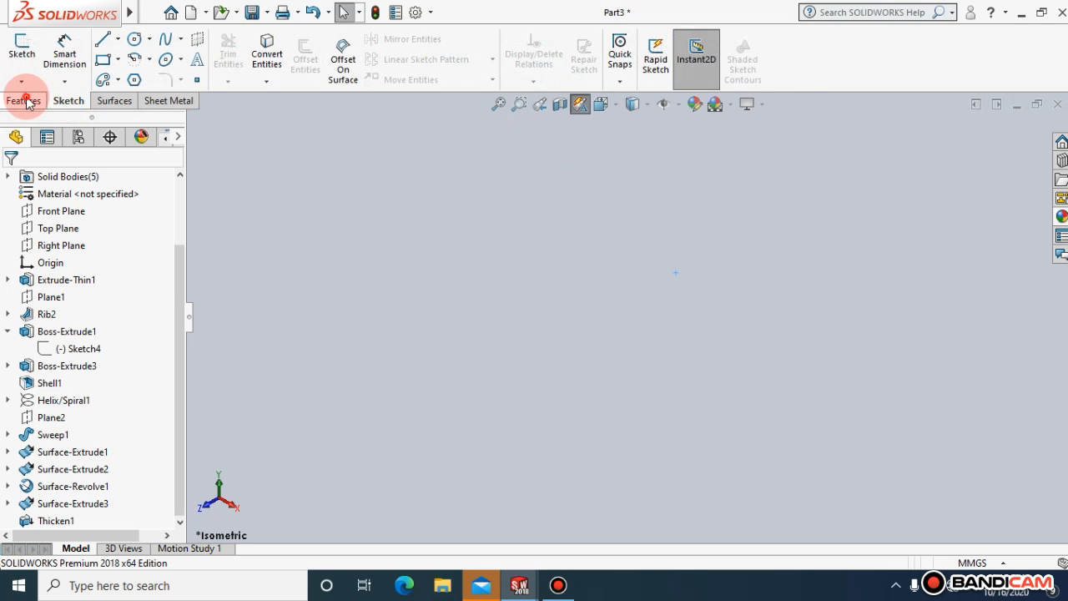
pyautogui.click(73, 100)
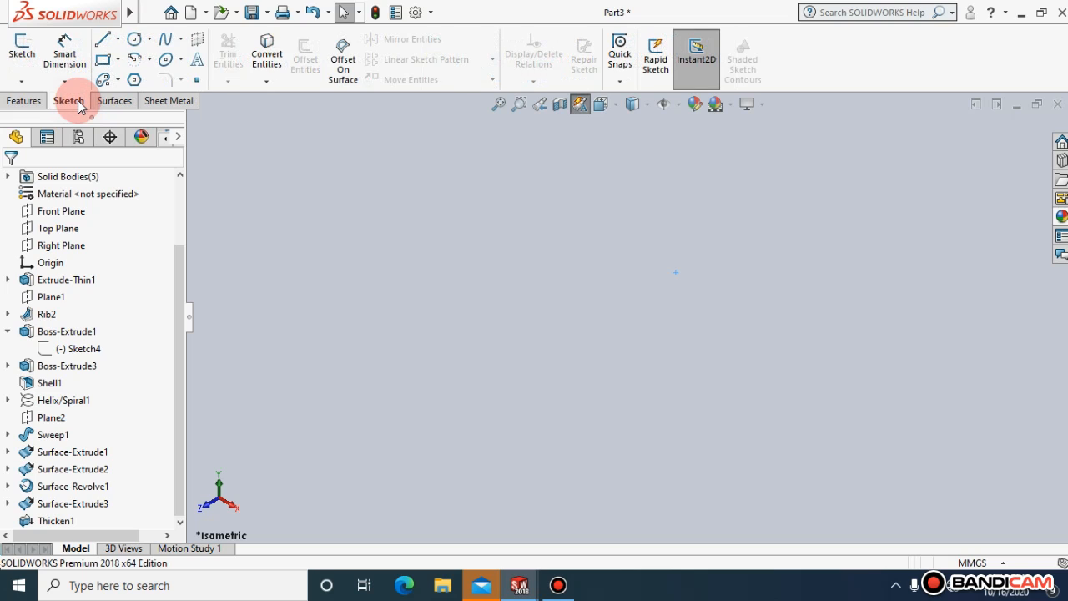
pyautogui.click(21, 97)
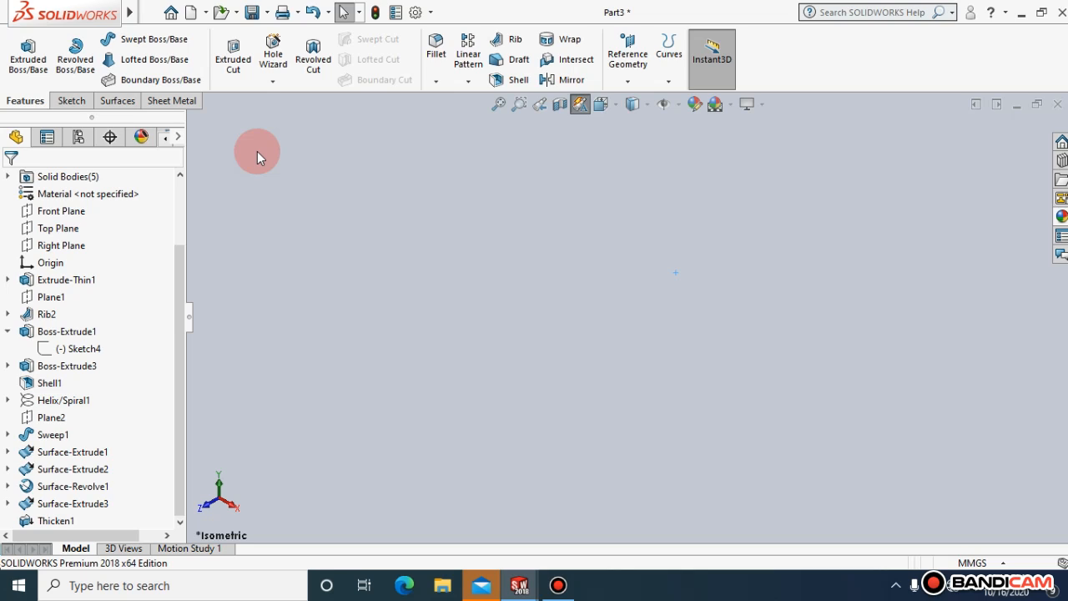
pyautogui.click(68, 100)
pyautogui.click(47, 101)
pyautogui.click(68, 100)
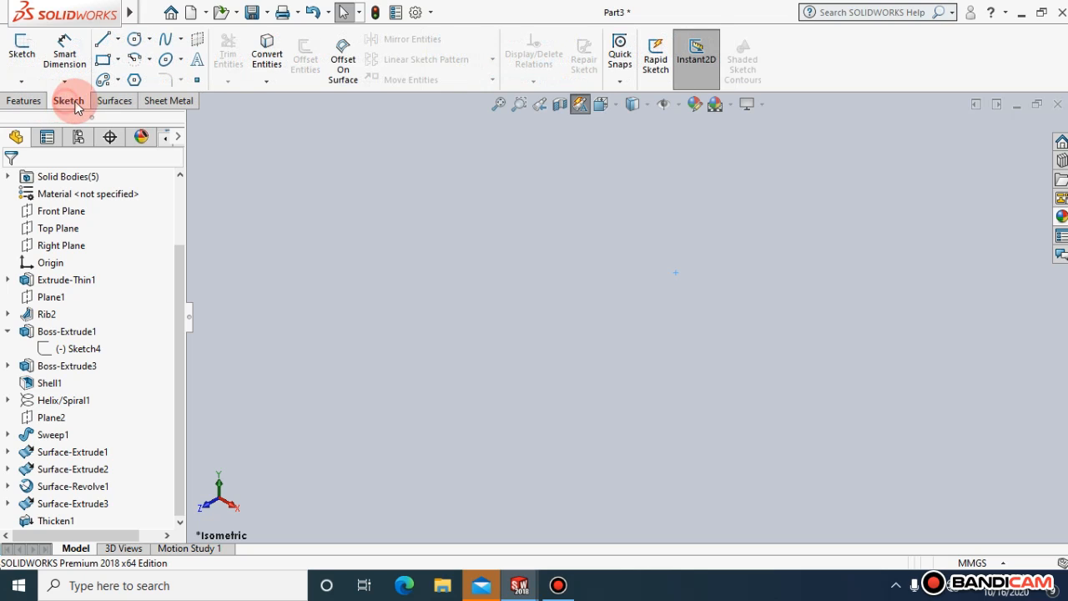
pyautogui.click(23, 100)
pyautogui.click(109, 101)
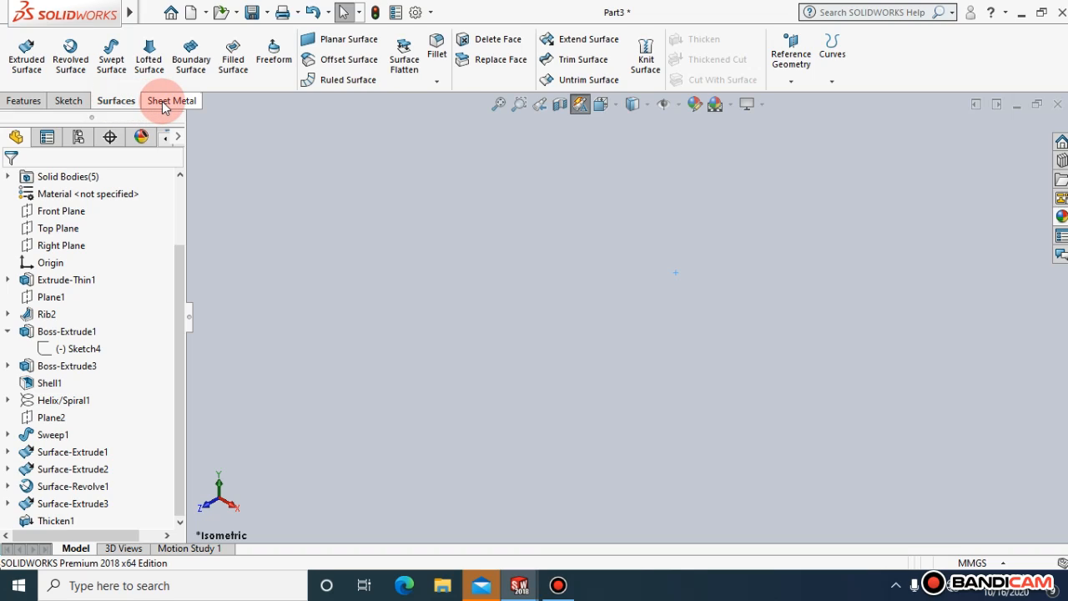
pyautogui.click(166, 101)
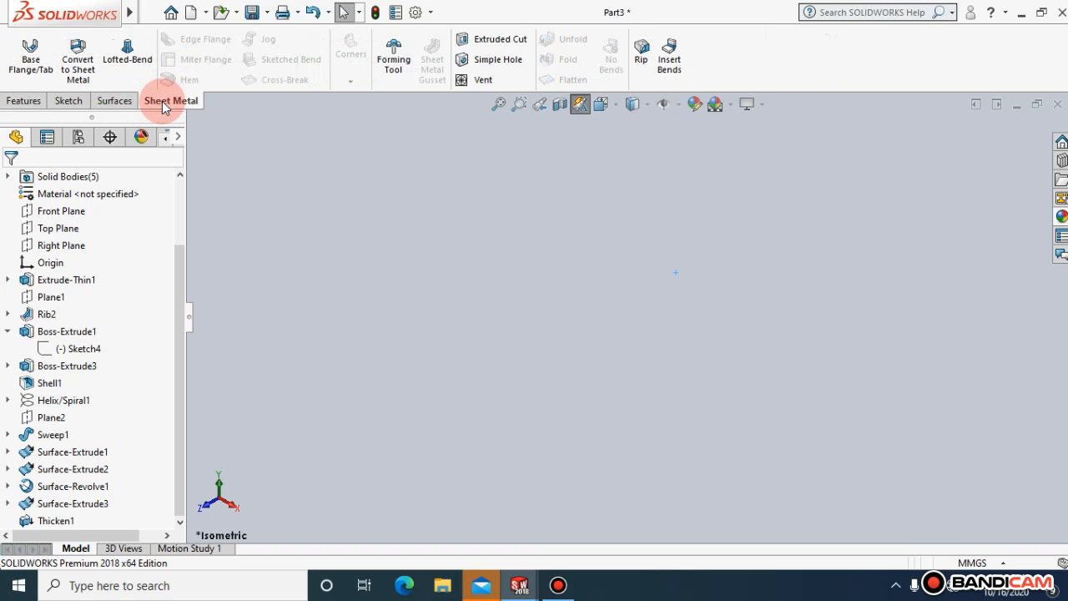
pyautogui.click(43, 102)
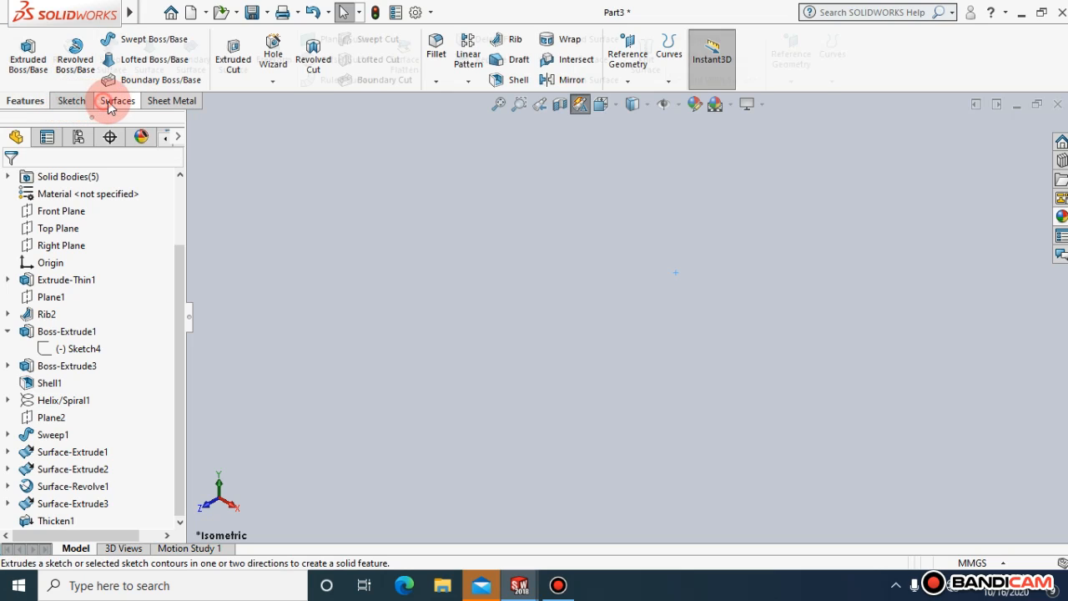
pyautogui.click(113, 100)
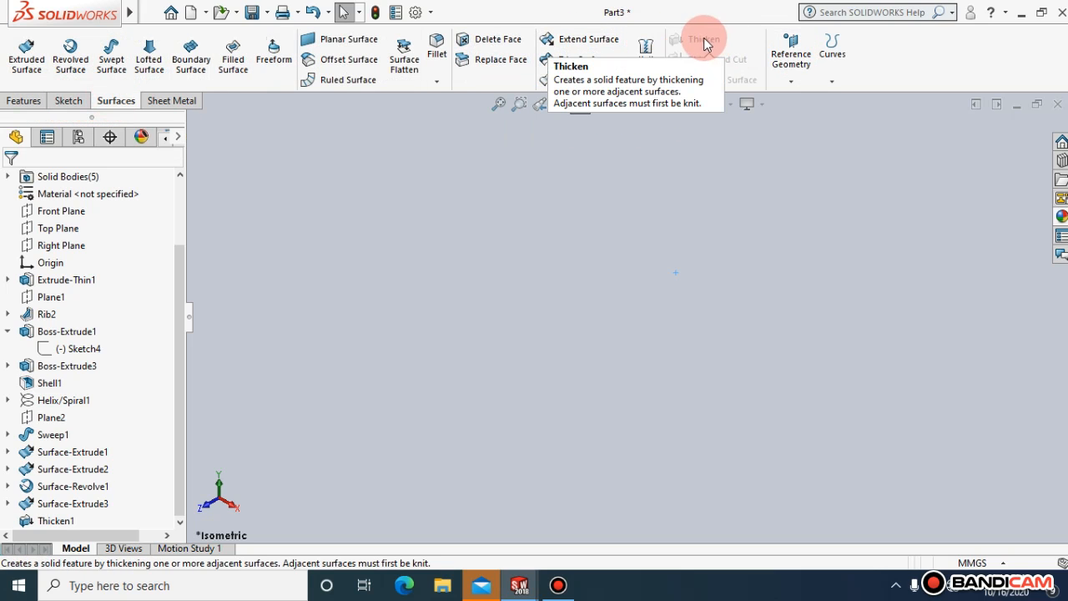
pyautogui.click(22, 102)
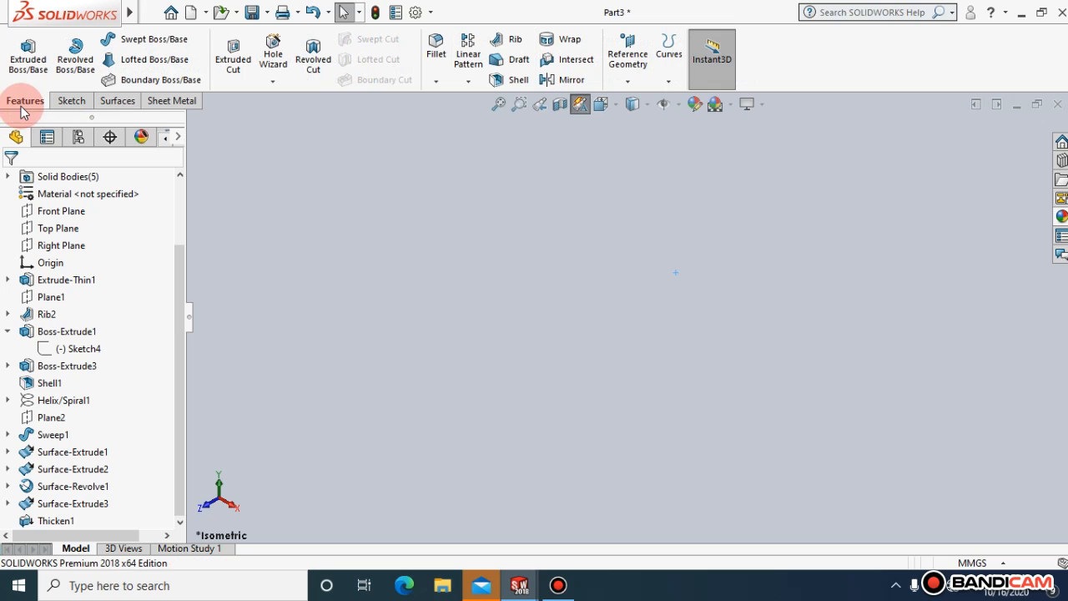
pyautogui.click(167, 102)
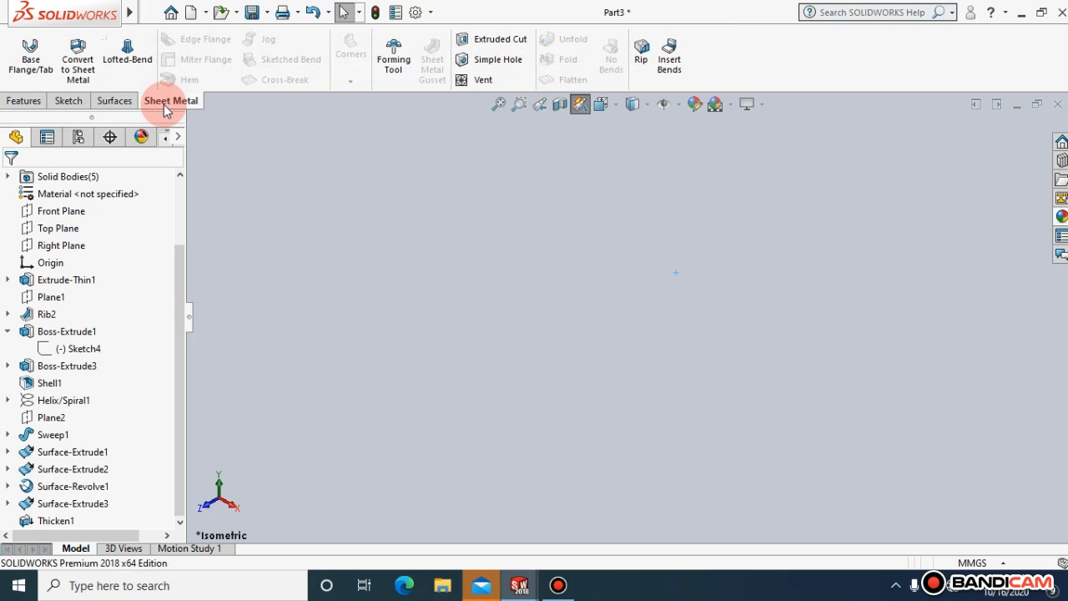